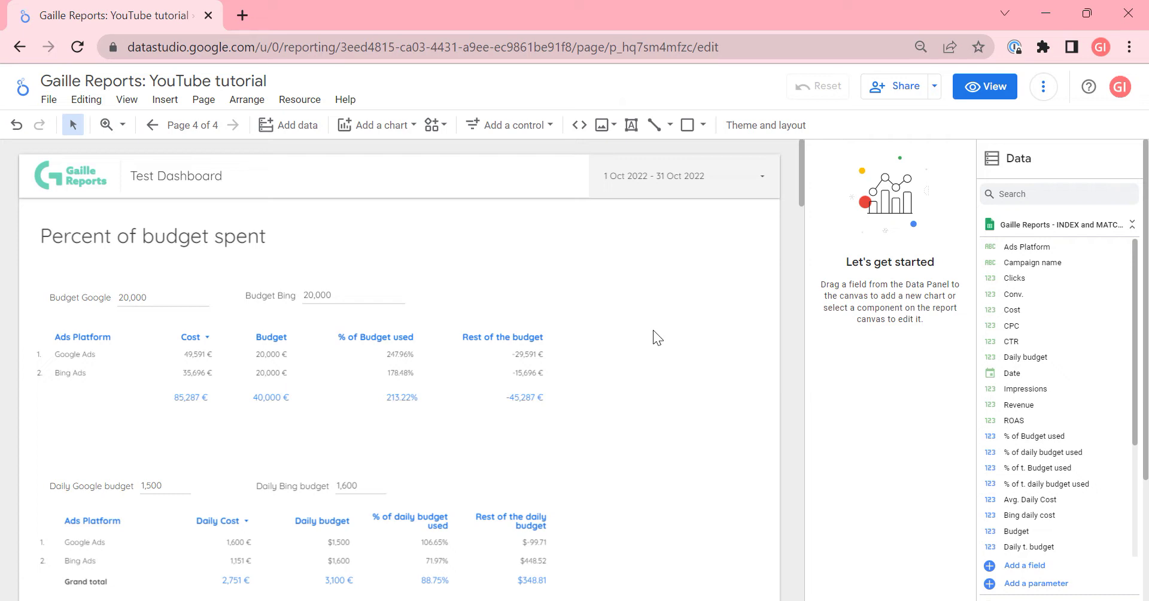
Switch the budget report to view mode and scroll through the page.
click(986, 86)
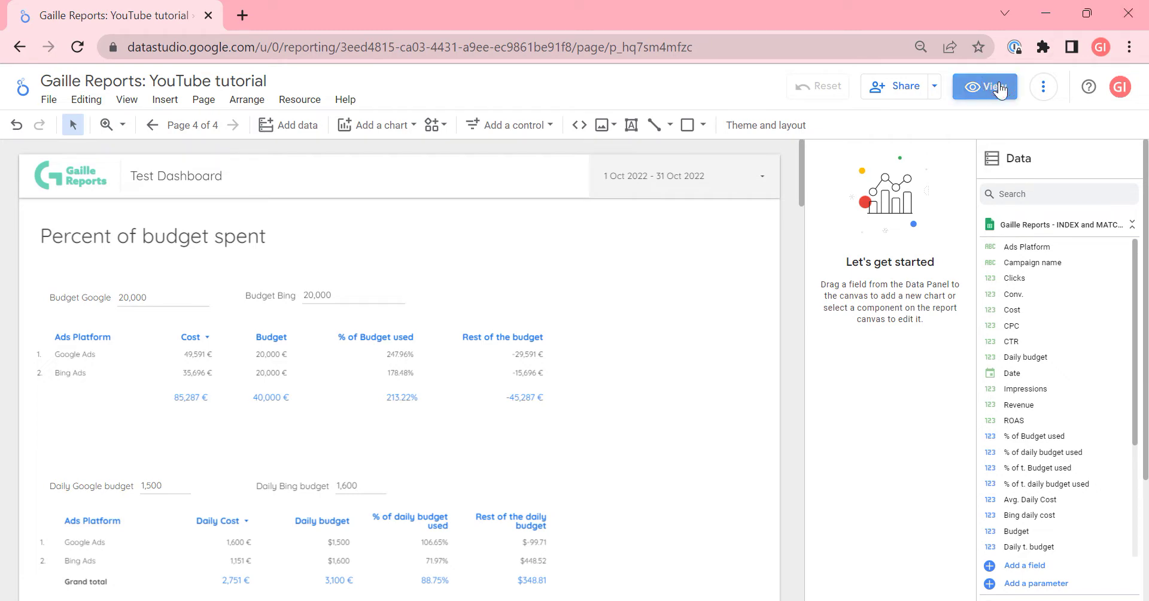
scroll(830, 359, down, 10)
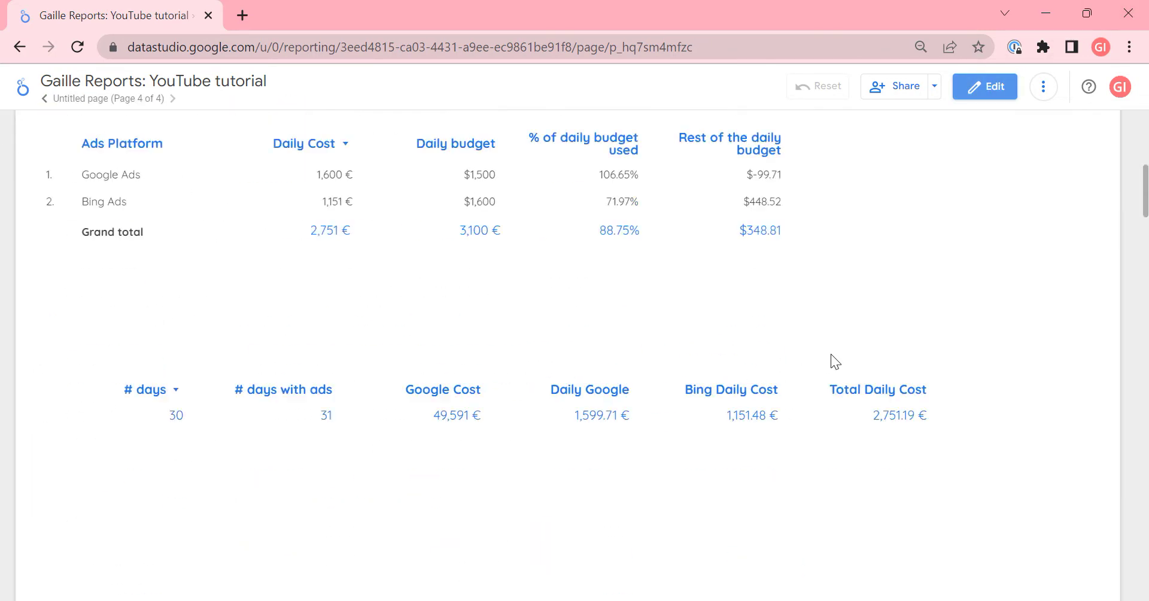
scroll(819, 368, up, 4)
scroll(810, 377, up, 6)
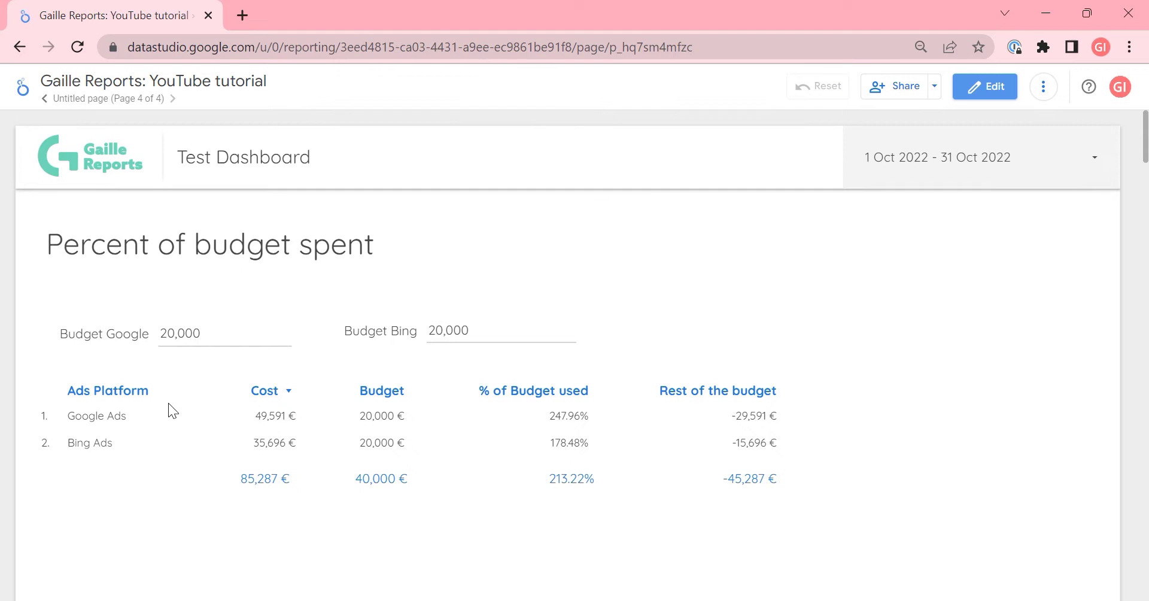
Change the Budget Google input from 20,000 to 40 and check the updated percentages.
mouse_move(475, 359)
drag(228, 342, 132, 333)
text(4)
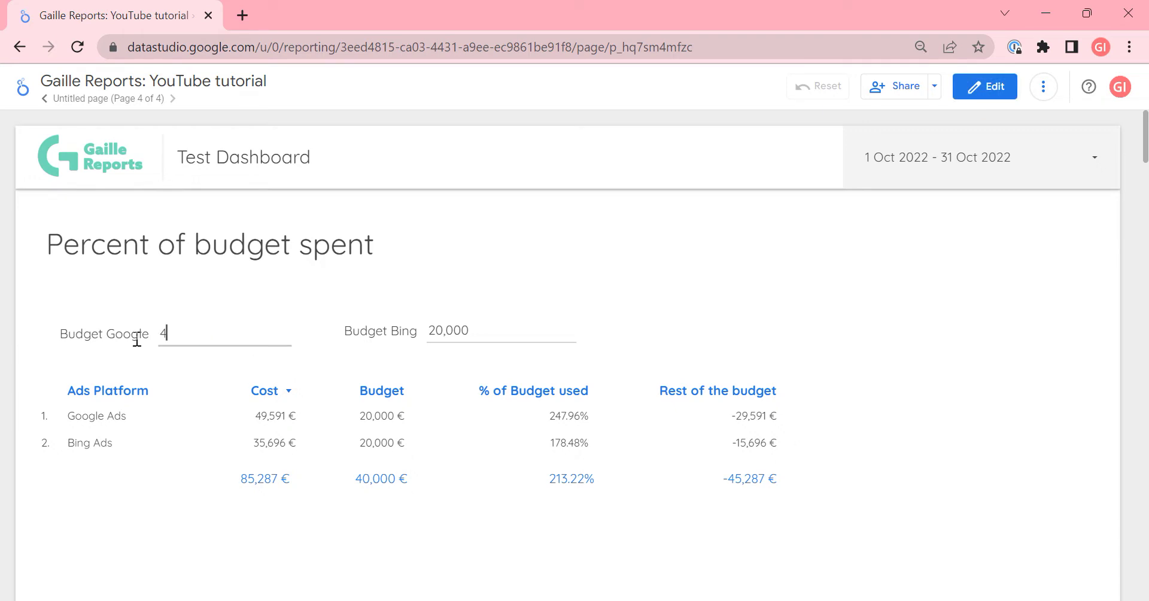
text(9)
key(BackSpace)
text(0)
key(Return)
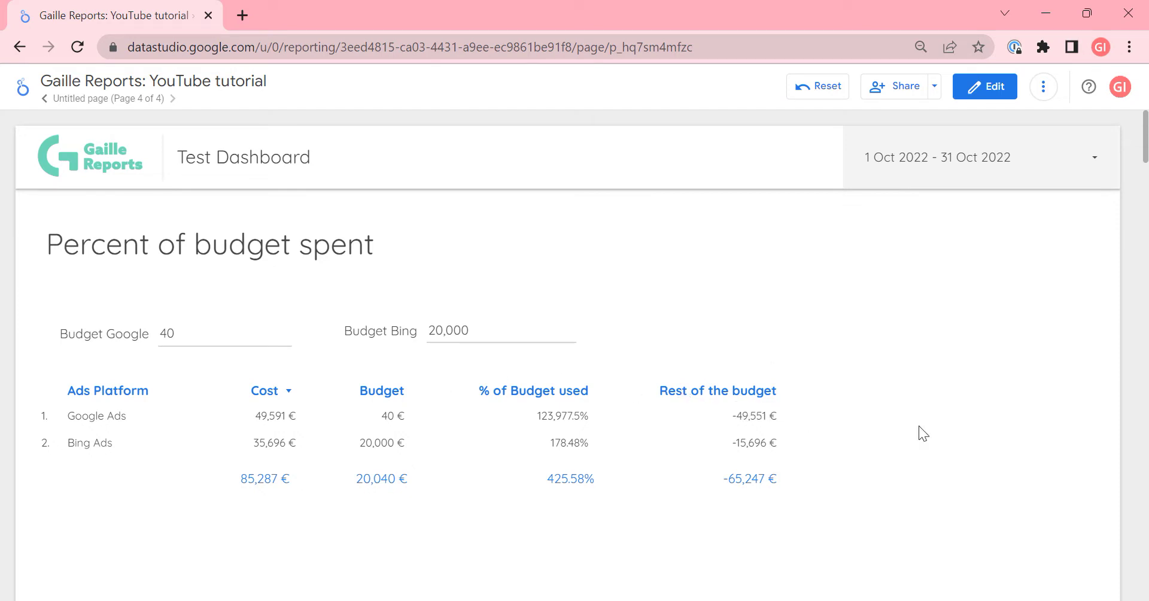
scroll(886, 402, down, 6)
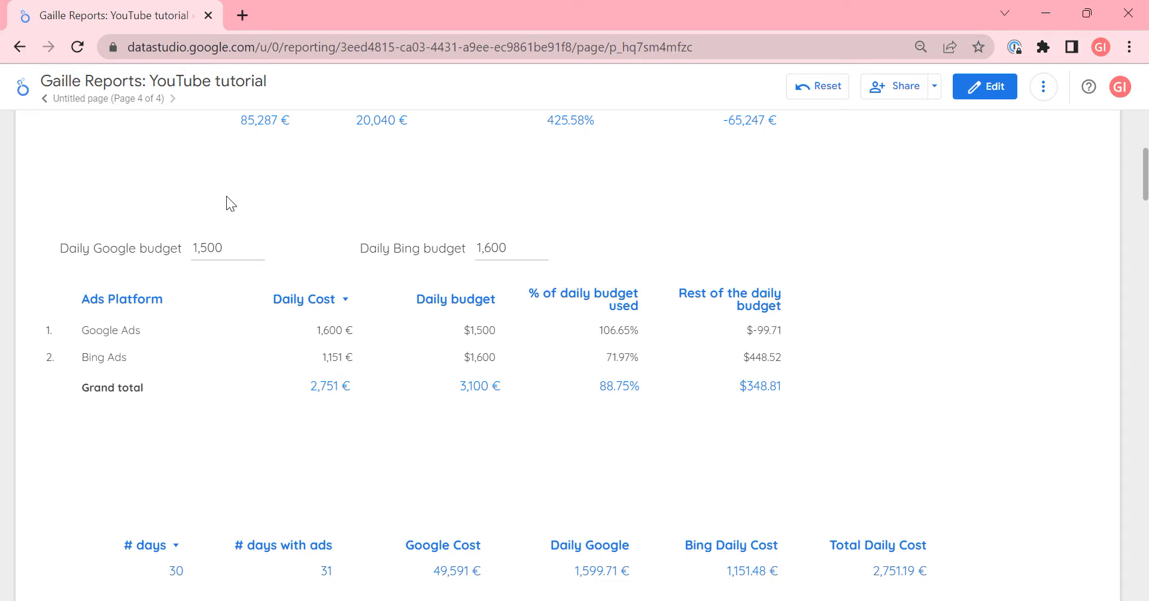
scroll(226, 196, up, 6)
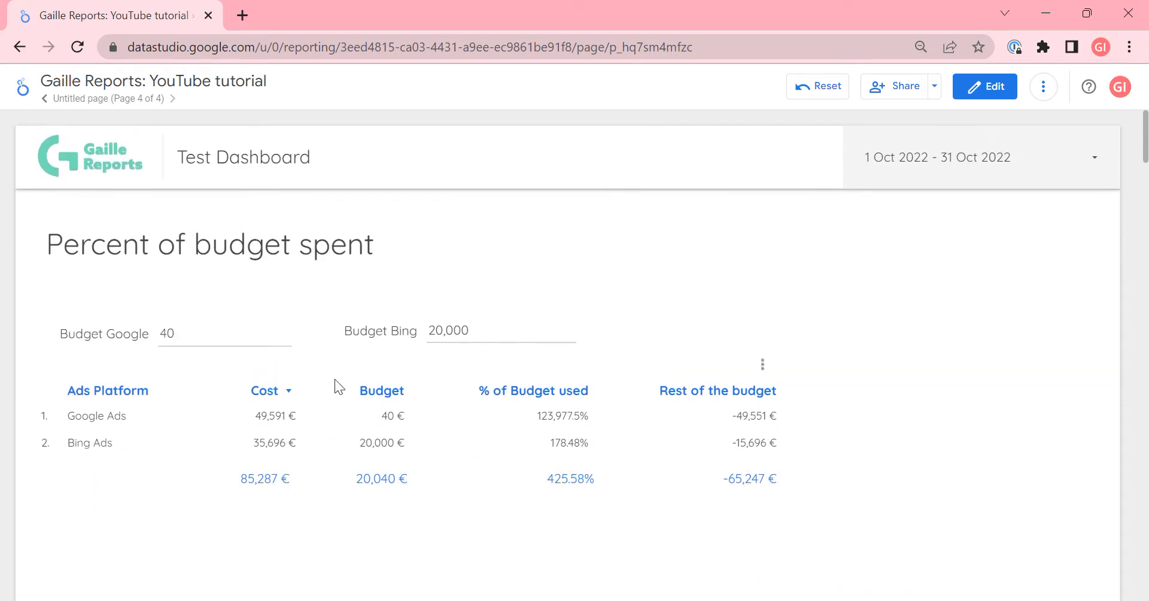
Scroll down to the daily budget table and click on it.
scroll(307, 372, down, 4)
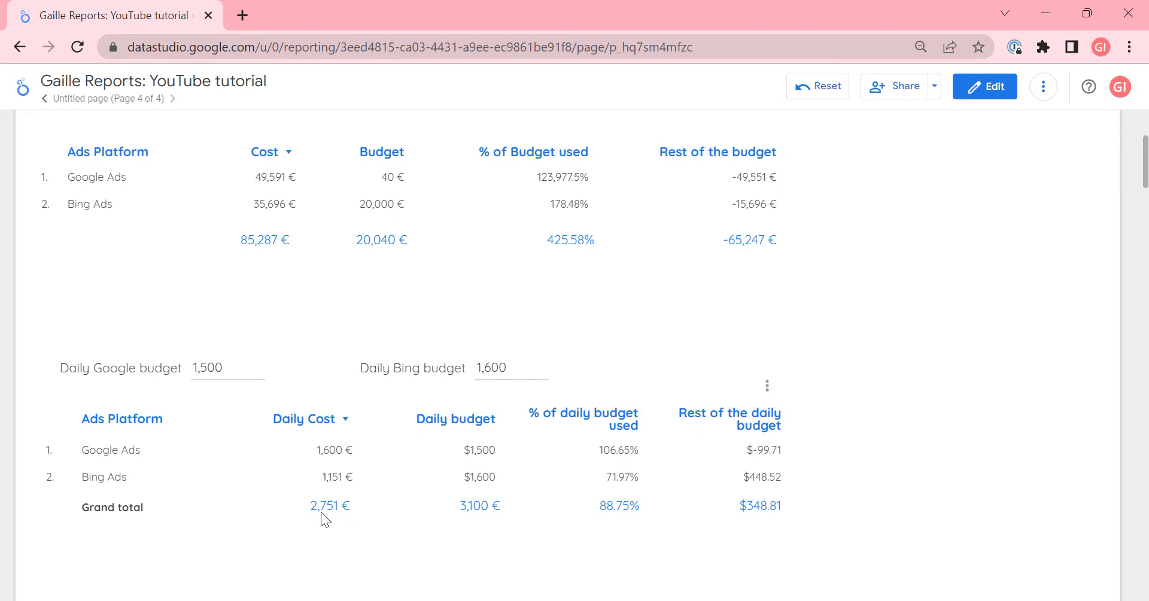
click(277, 504)
Return to edit mode and select the daily budget table to review its metrics.
click(993, 90)
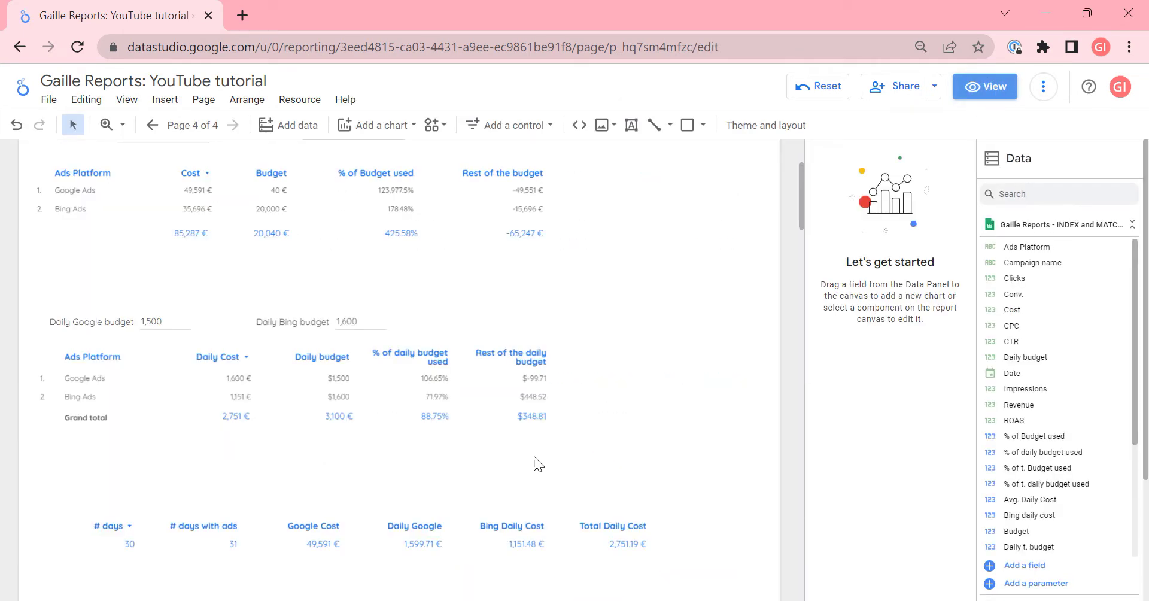
mouse_move(293, 385)
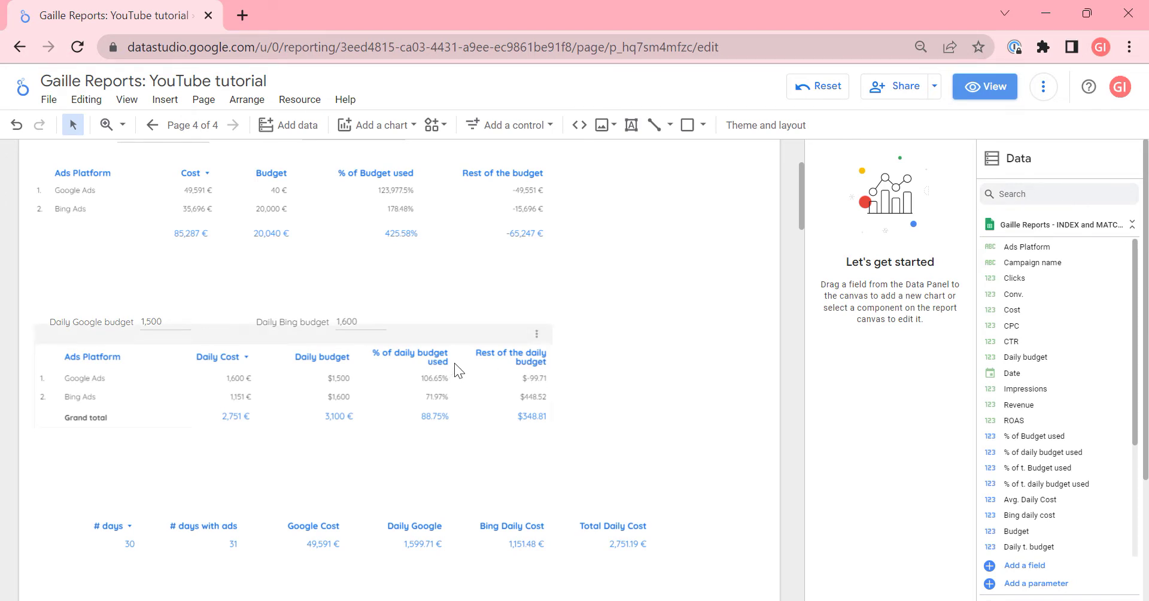
click(454, 363)
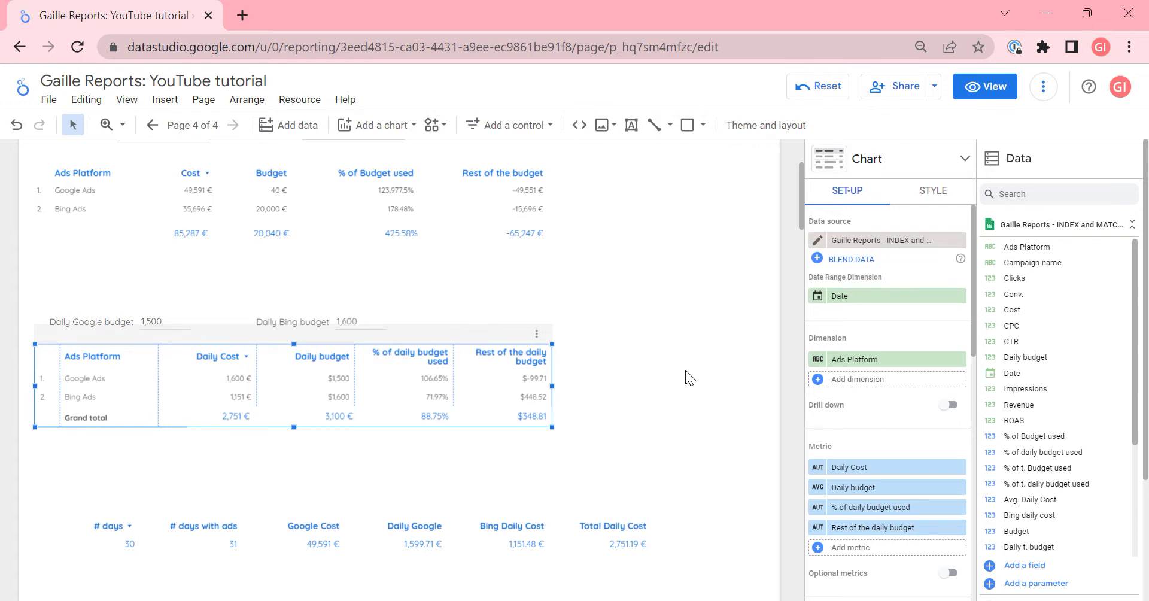
scroll(685, 369, down, 2)
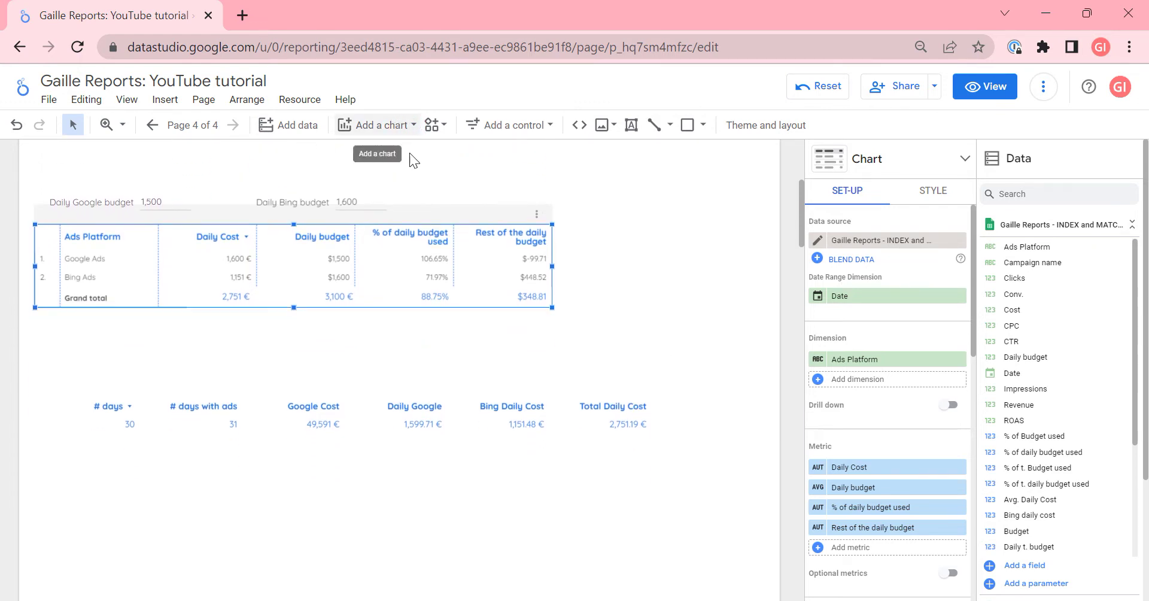
Add a new table chart below the scorecards and widen it.
click(388, 125)
click(353, 163)
scroll(224, 459, down, 3)
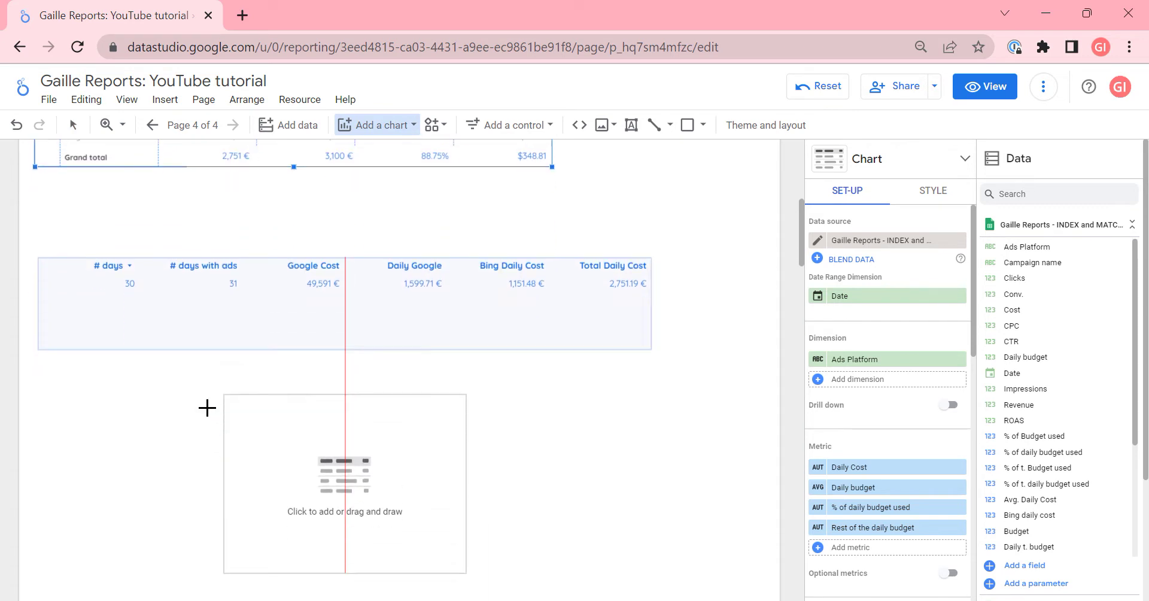
click(176, 349)
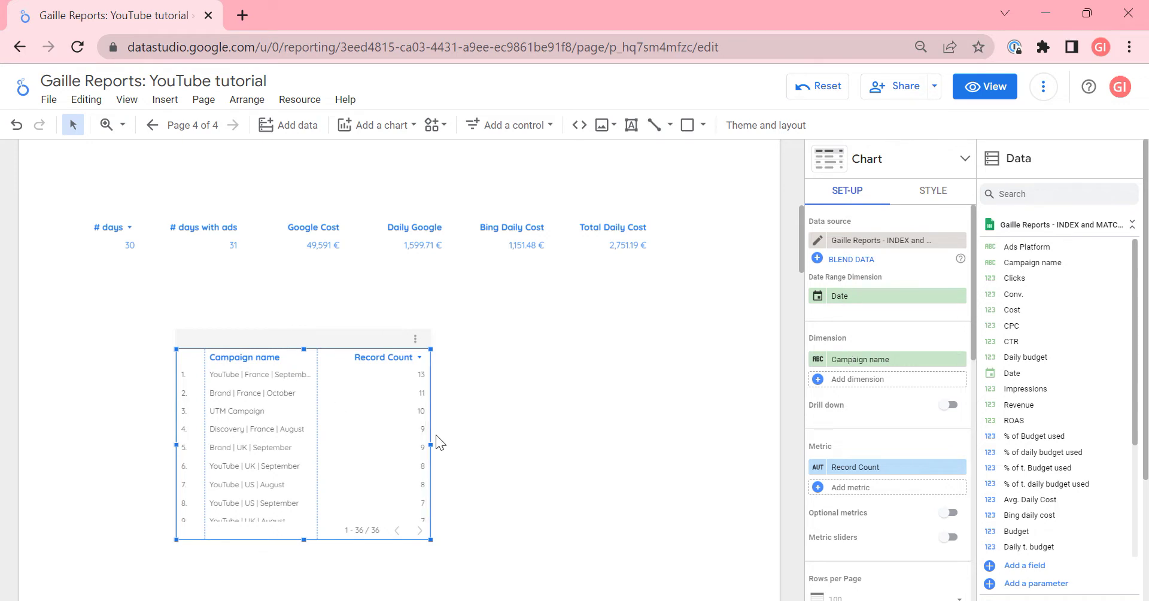
drag(428, 444, 525, 444)
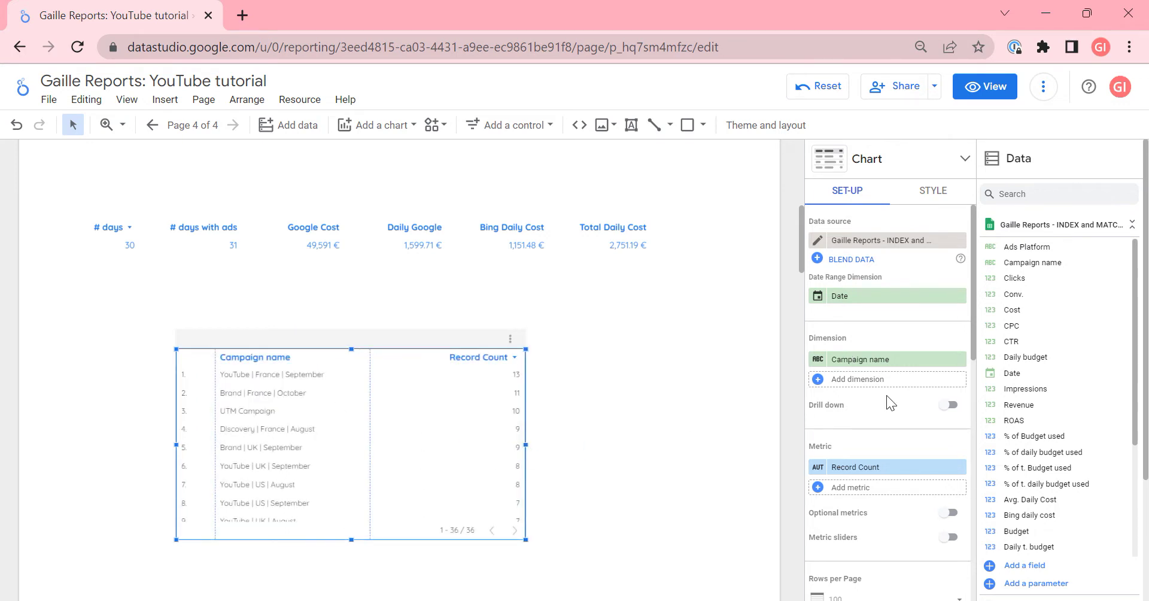
Add Ads Platform and Date dimensions, ordered Date, Ads Platform, Campaign name, and widen the table.
click(894, 379)
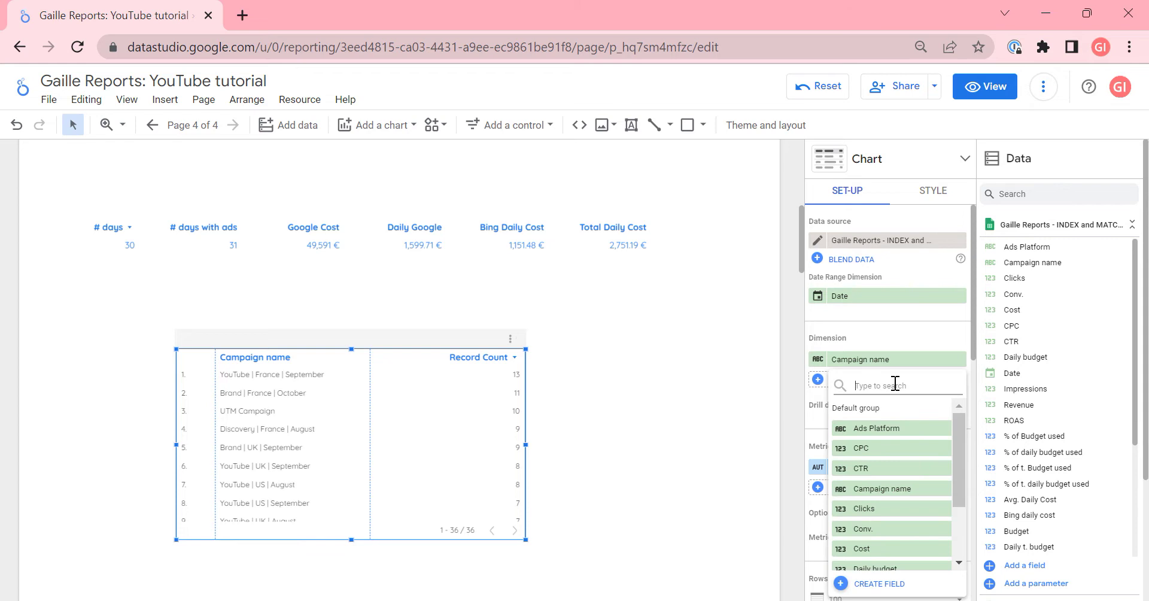
text(ad)
click(898, 428)
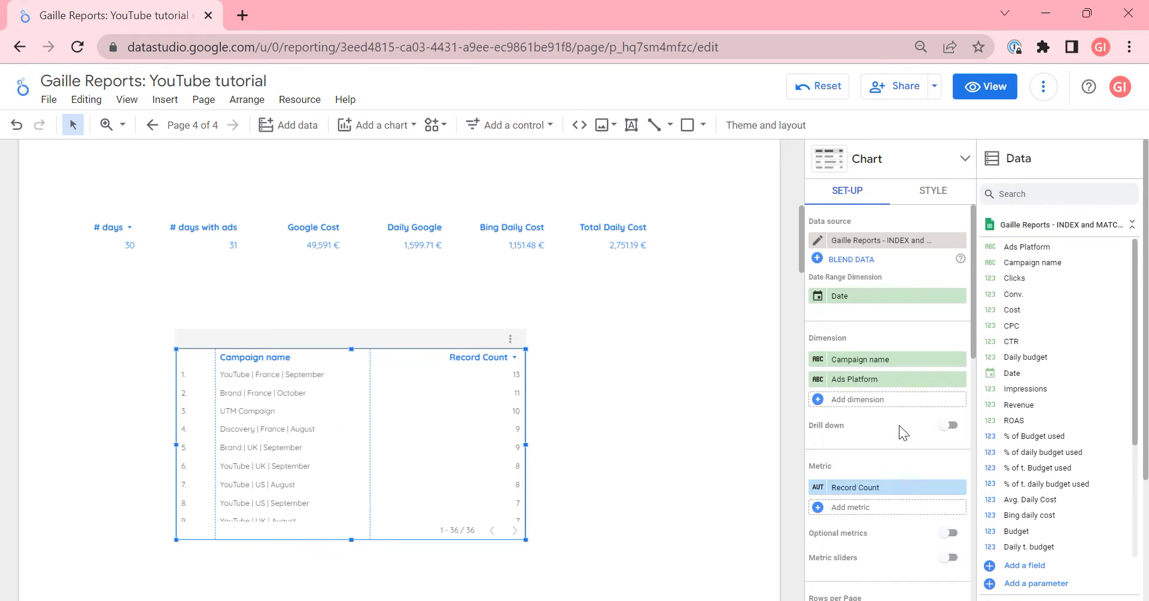
drag(862, 379, 874, 356)
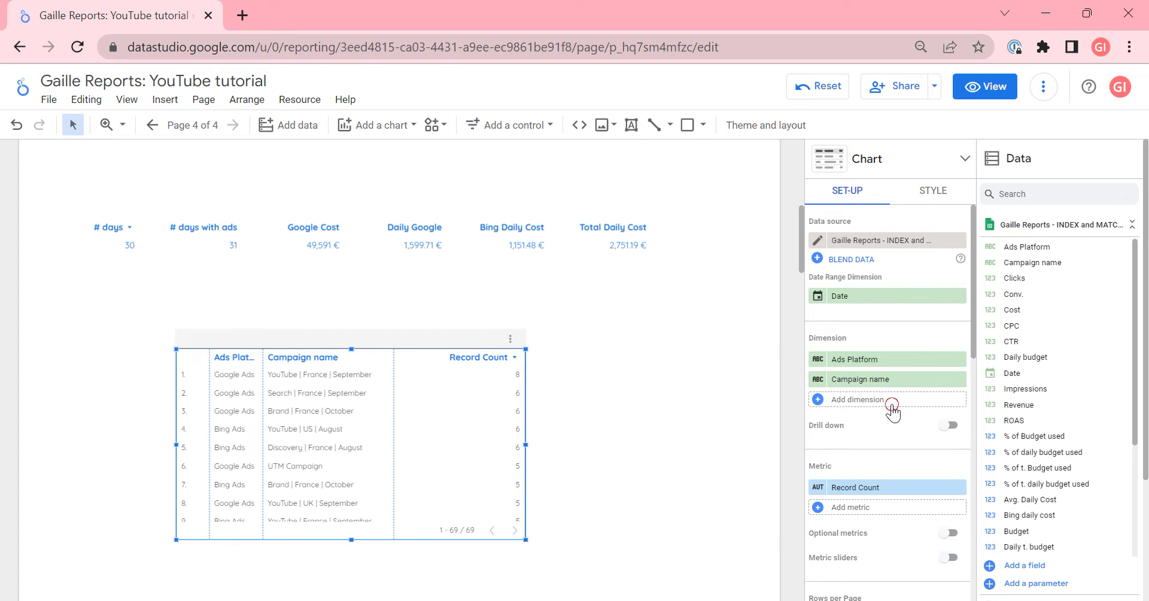
click(885, 400)
text(date)
click(872, 432)
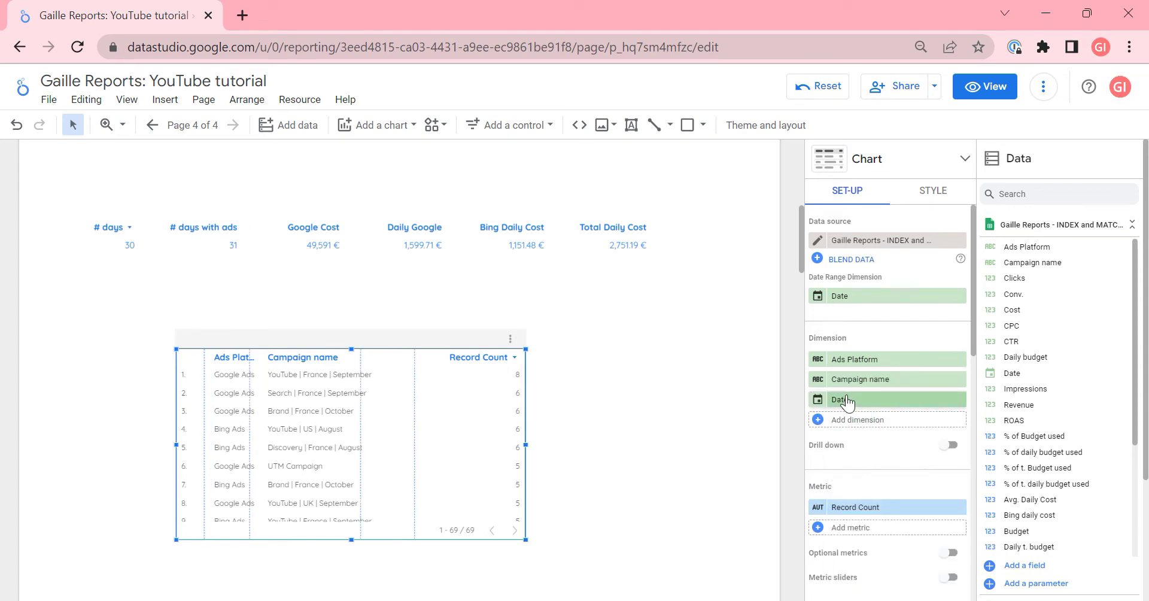
drag(855, 399, 854, 359)
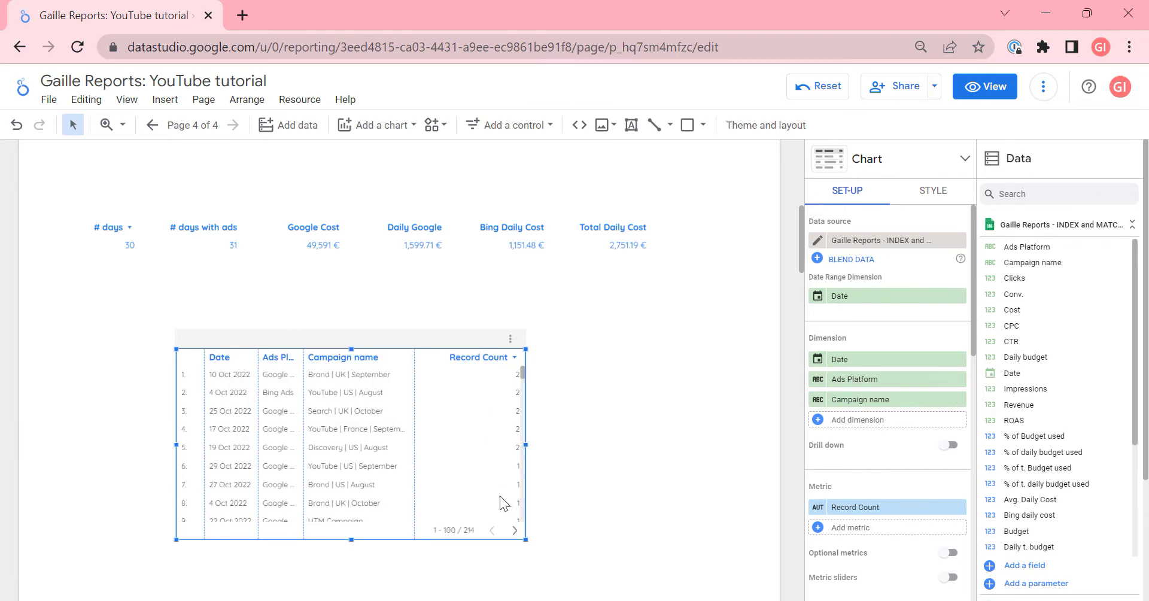
drag(526, 445, 665, 445)
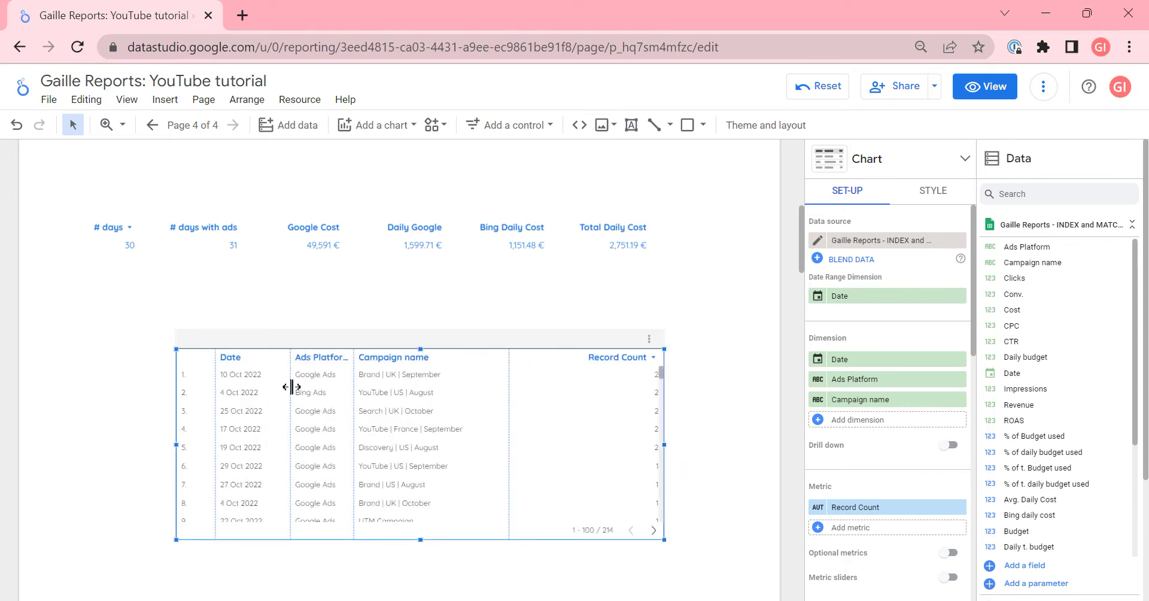
drag(279, 386, 274, 386)
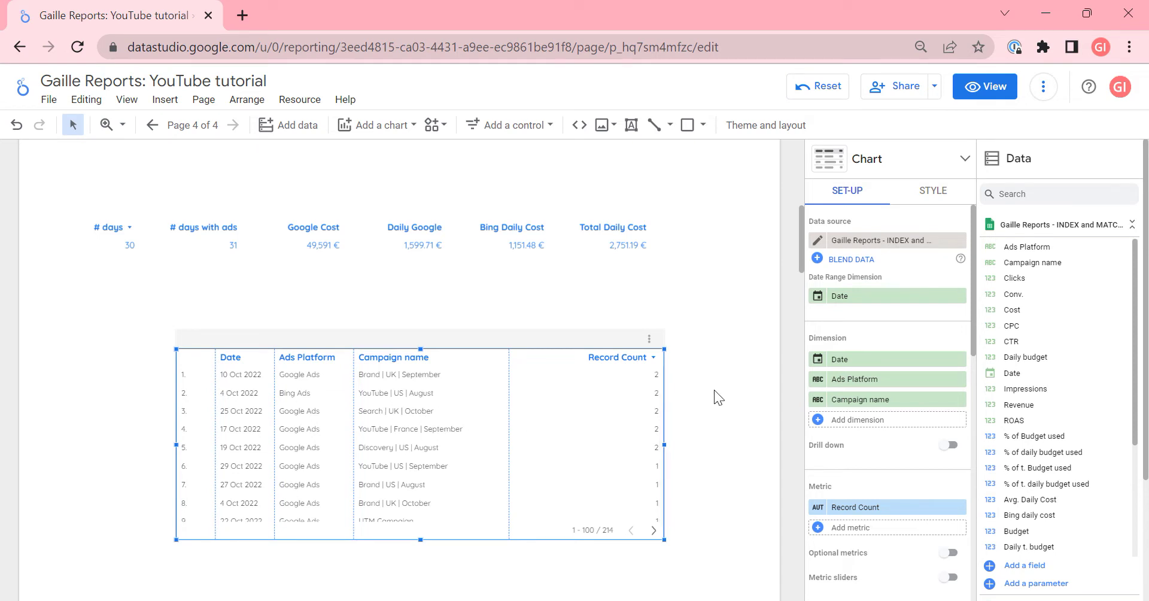
Compare values across the page, then delete the temporary date/platform/campaign test table.
scroll(738, 360, up, 3)
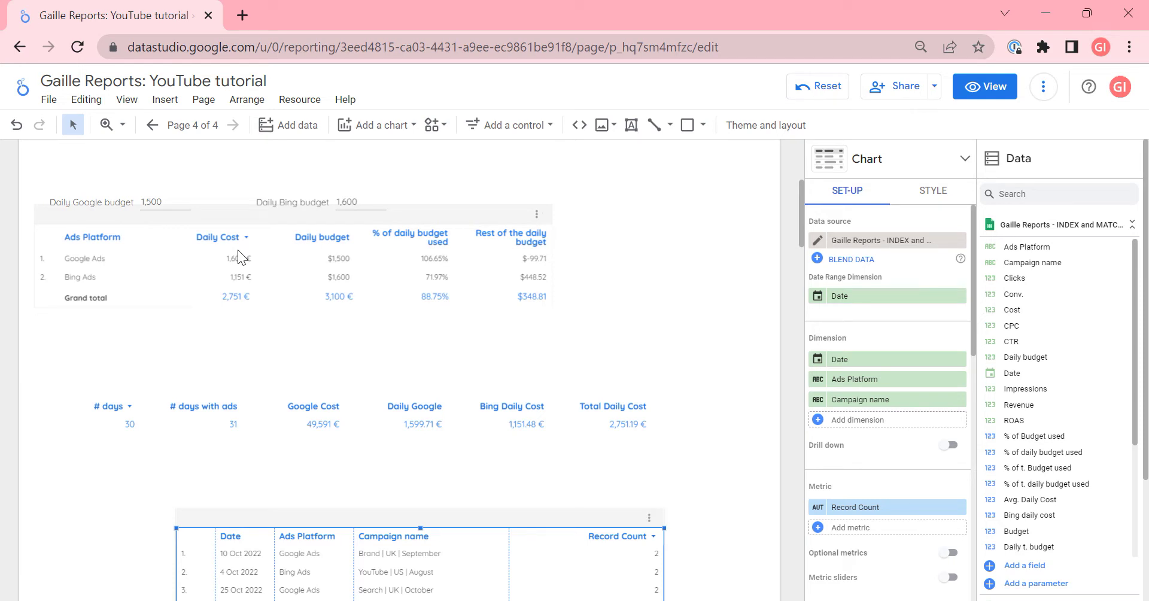
scroll(652, 286, up, 1)
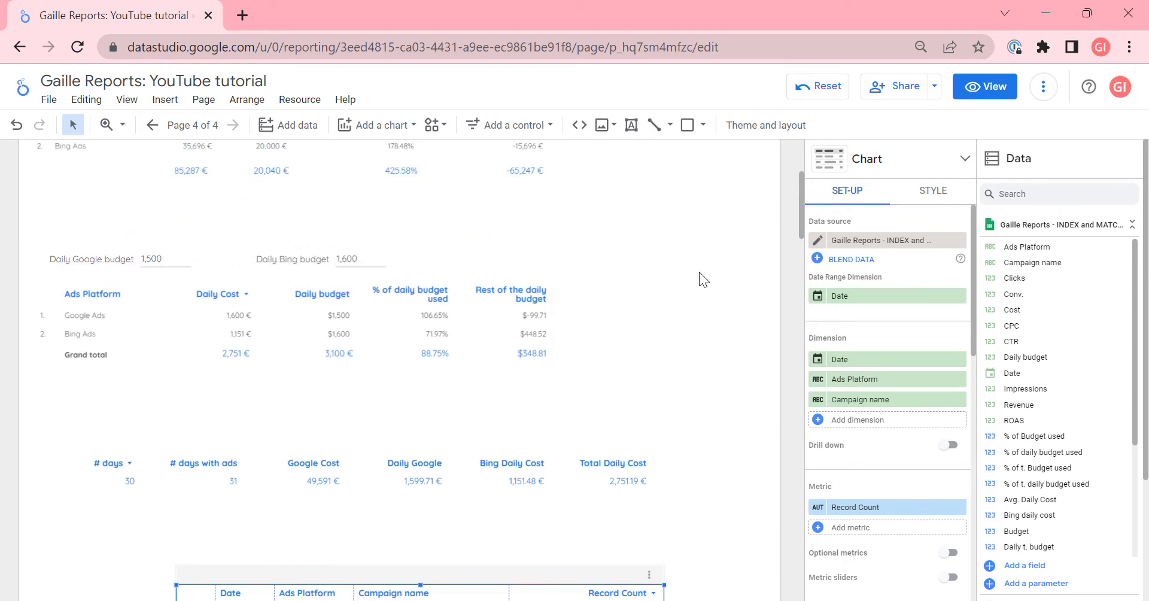
scroll(699, 272, up, 3)
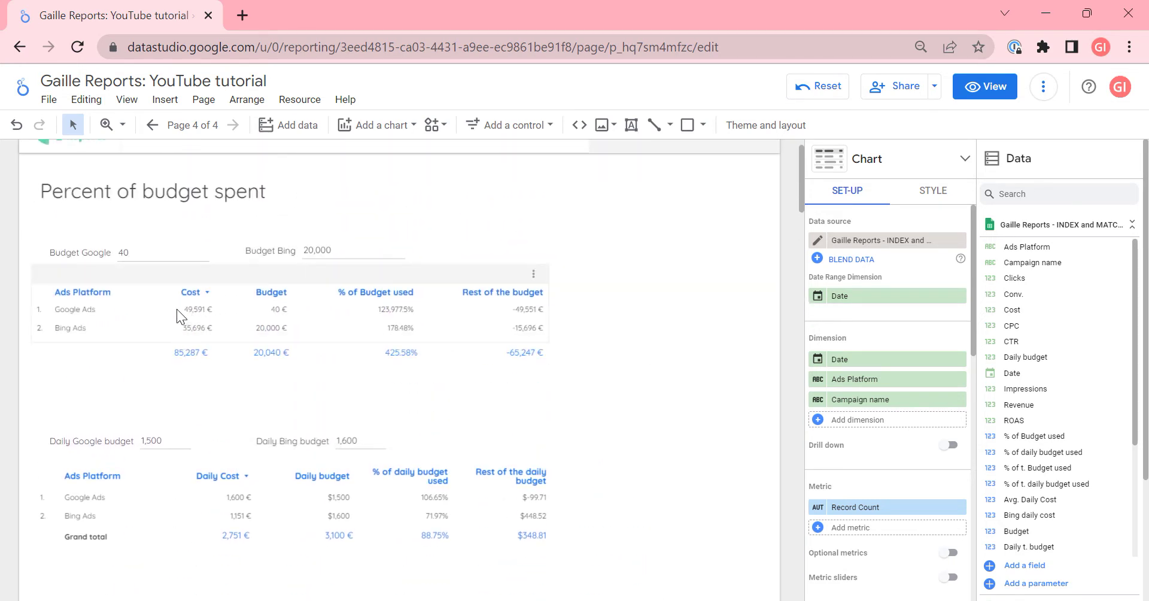
scroll(664, 469, down, 3)
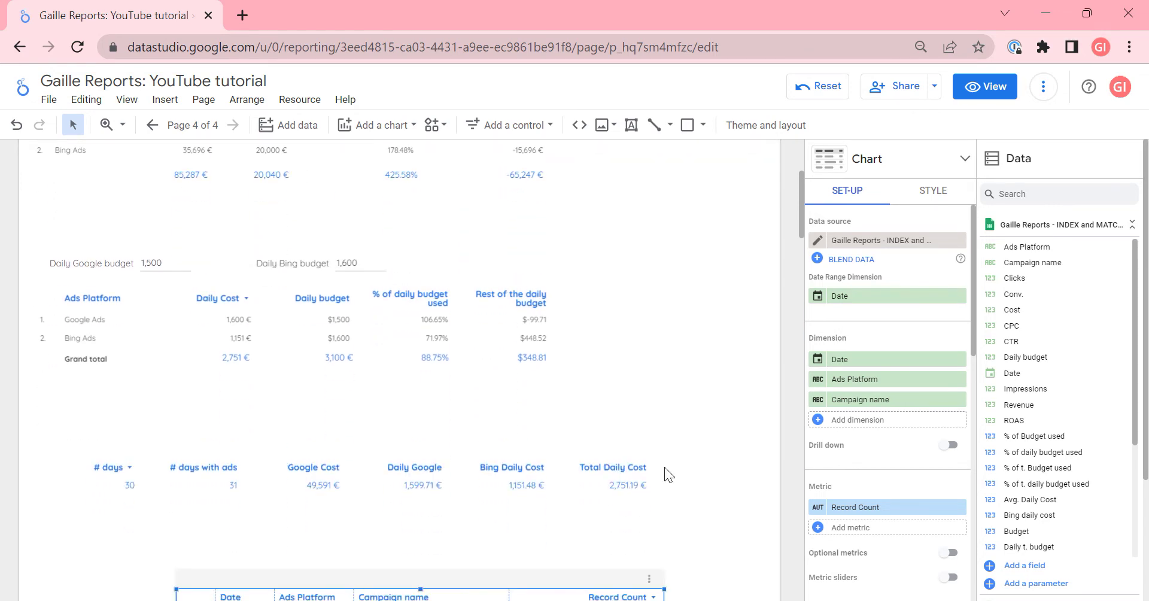
scroll(680, 439, down, 3)
scroll(683, 428, down, 1)
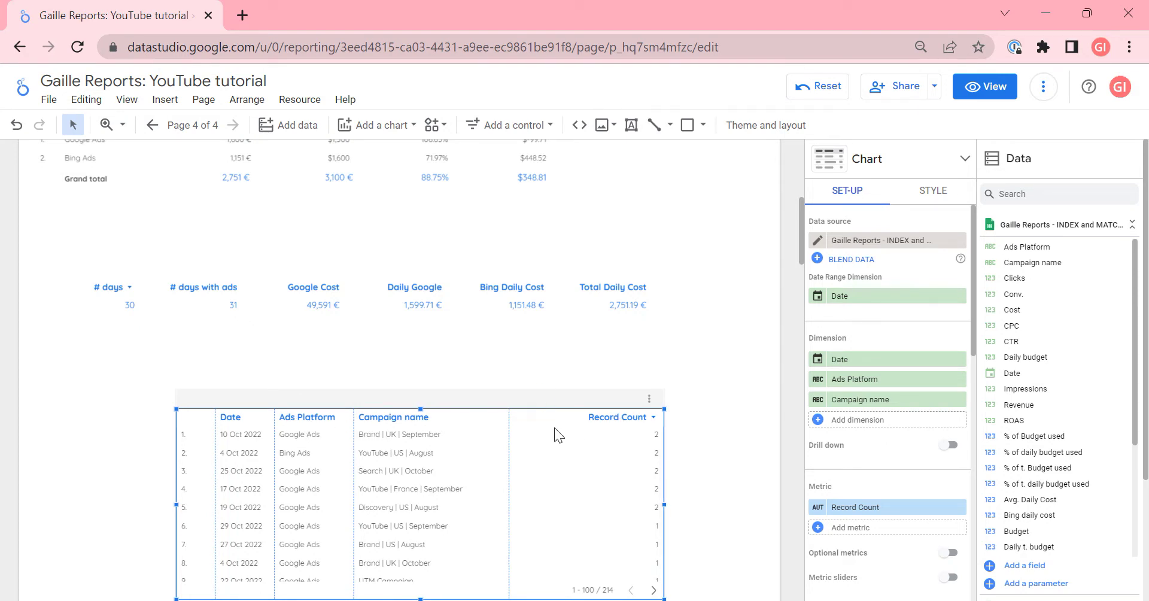
key(Delete)
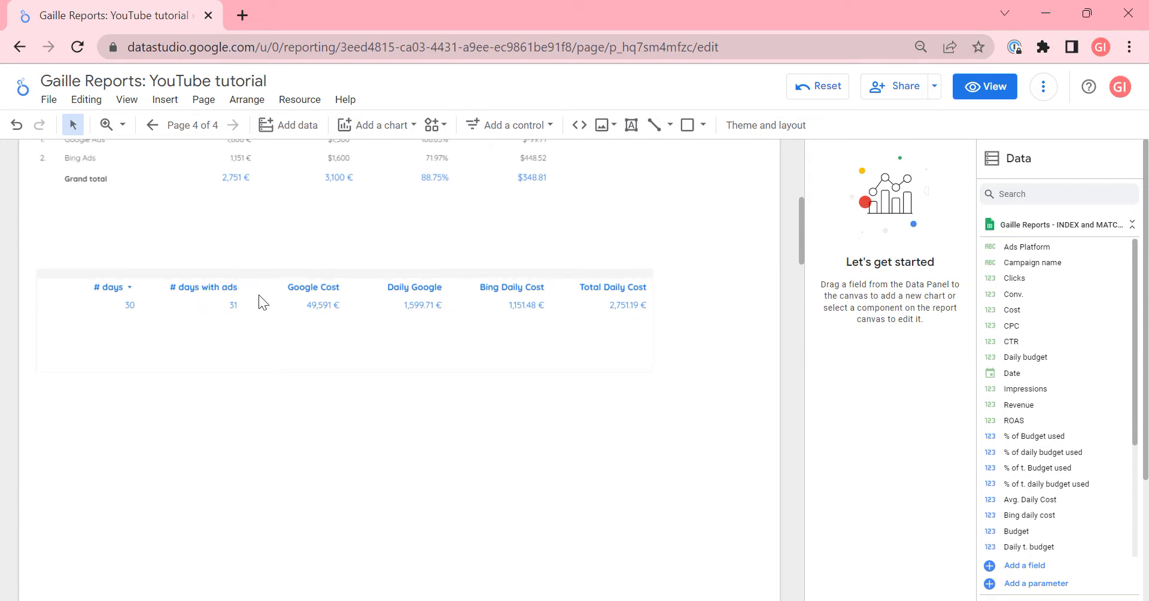
Inspect the # days DATE_DIFF formula and its function help without changing it.
click(276, 336)
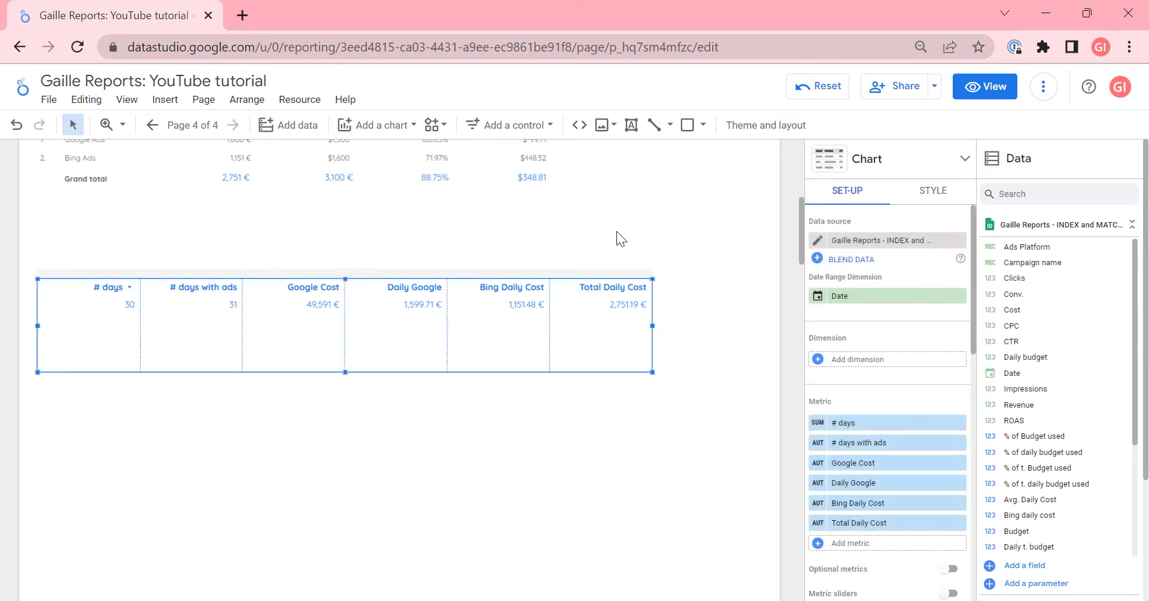
scroll(692, 300, up, 2)
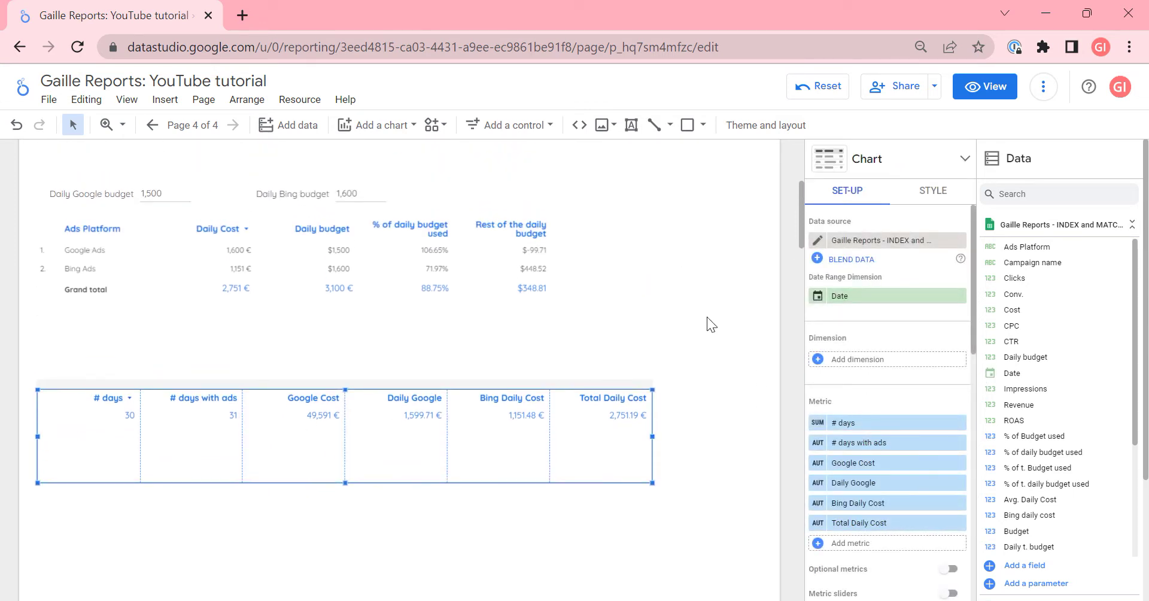
click(818, 427)
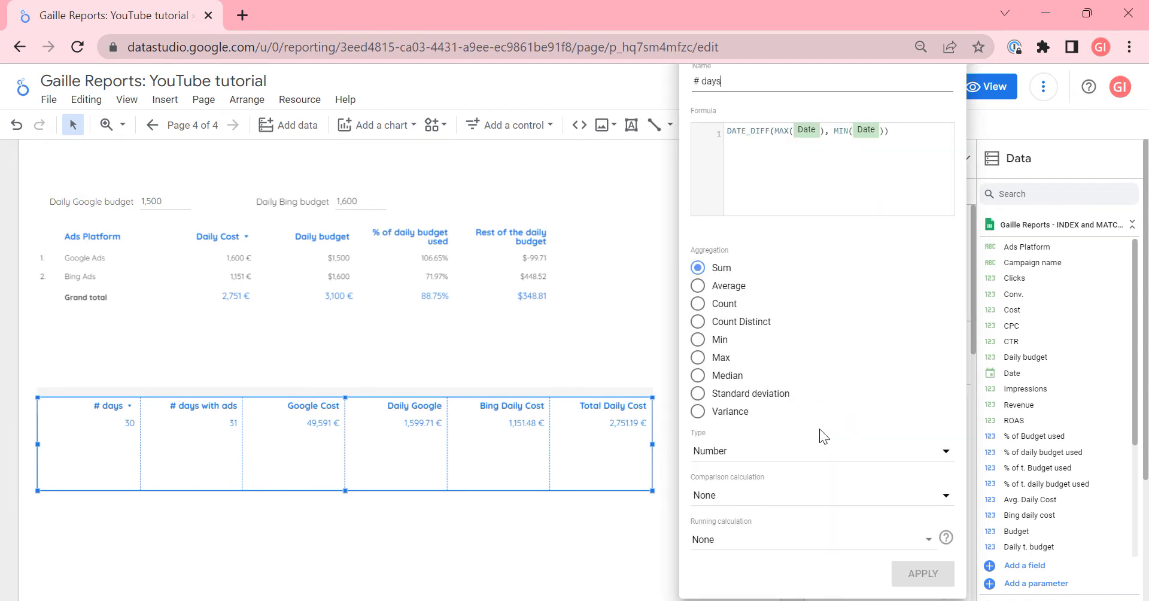
double_click(749, 134)
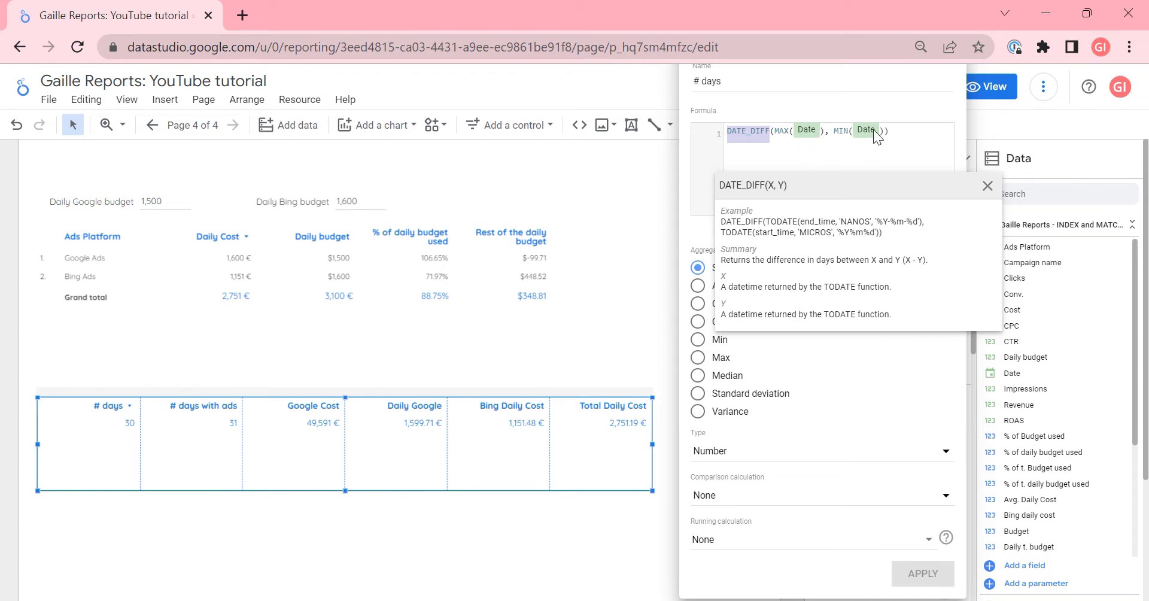
click(898, 134)
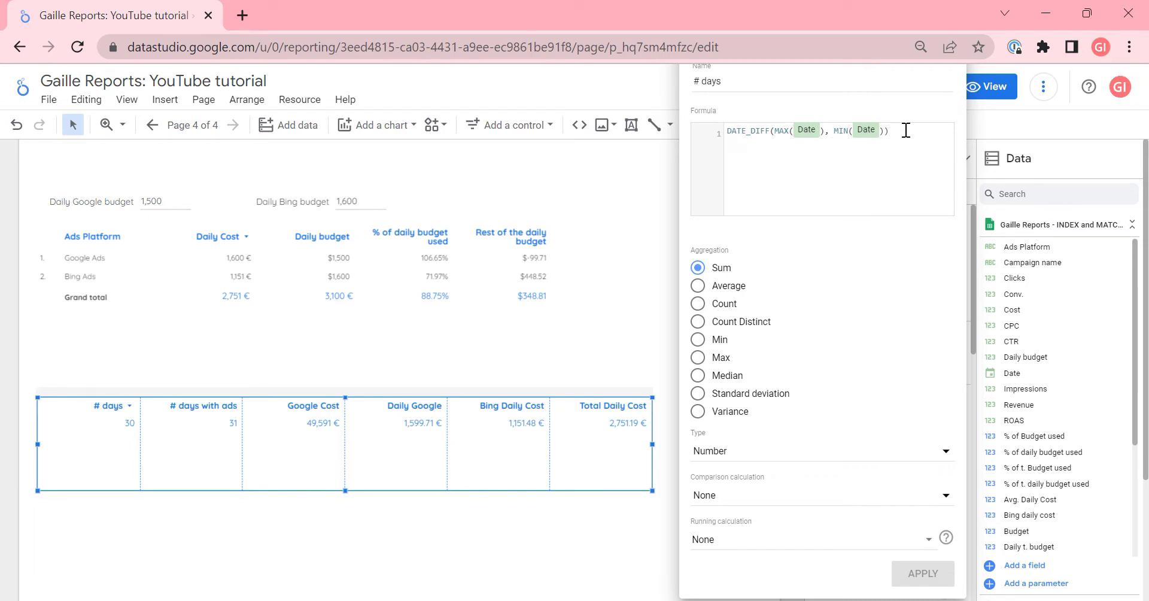
click(602, 362)
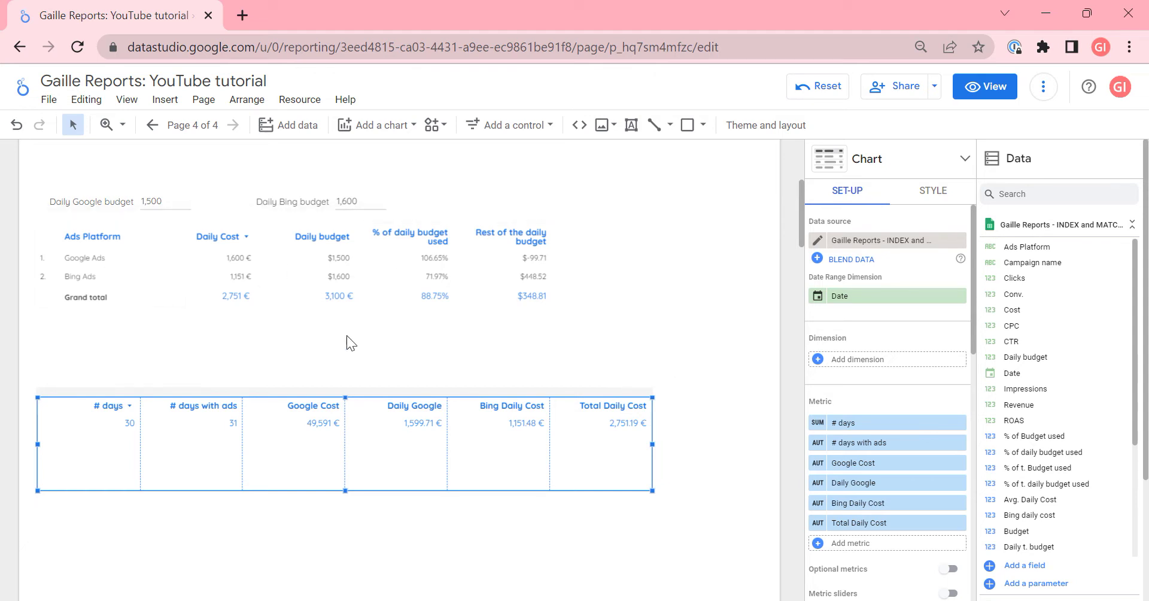
Review the full # days formula again, then open the # days with ads formula.
click(817, 423)
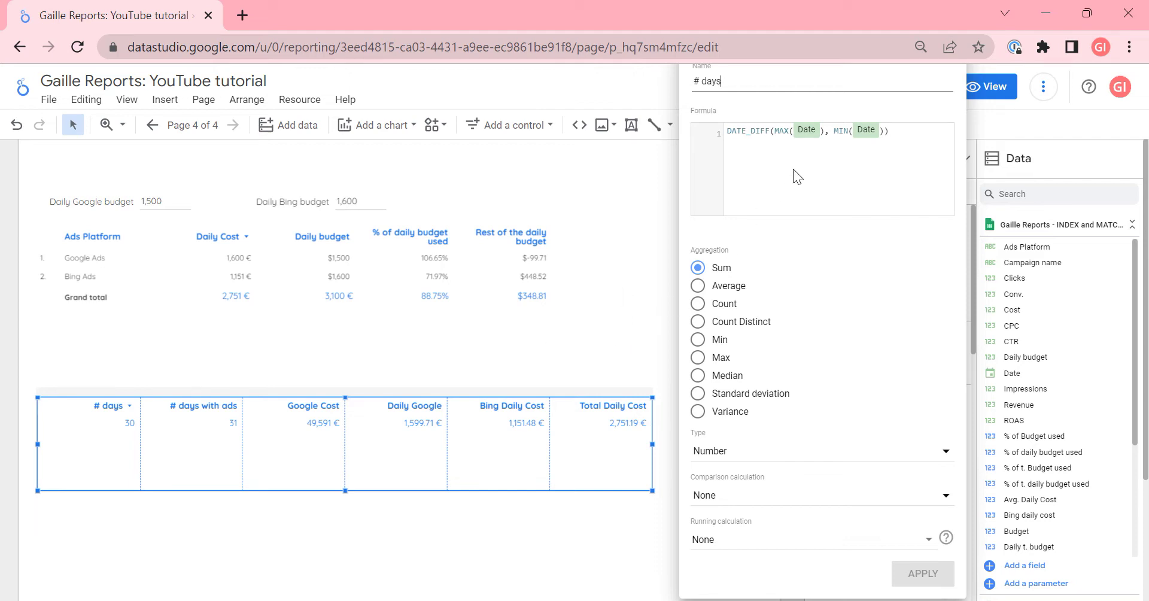
drag(889, 132, 668, 110)
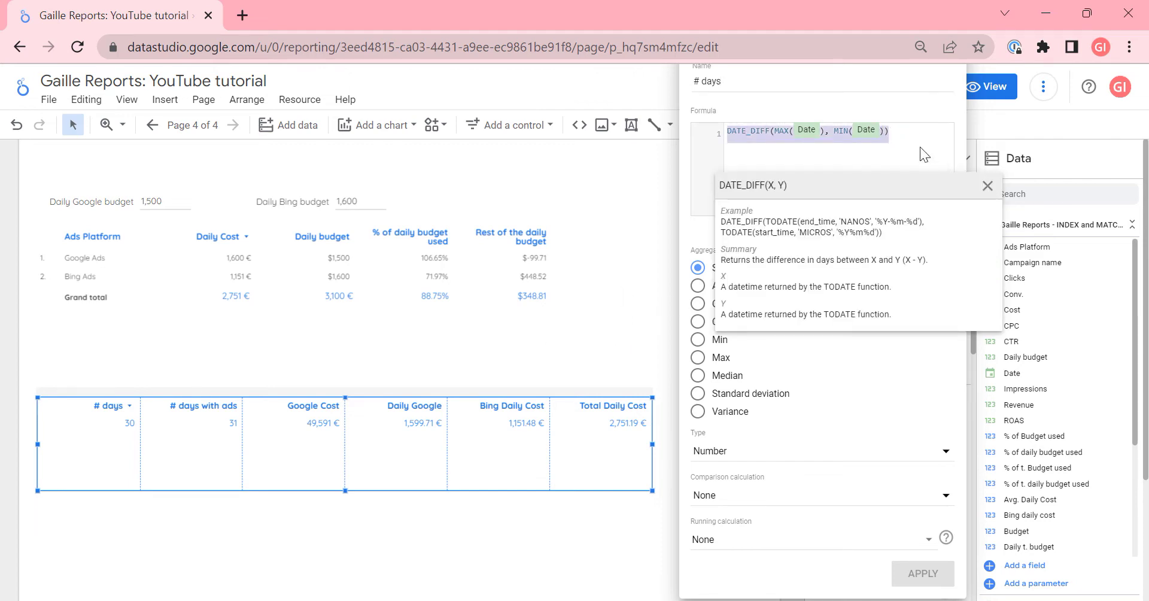
click(625, 344)
Close the # days with ads editor and open the budget table's Daily Cost formula.
click(817, 446)
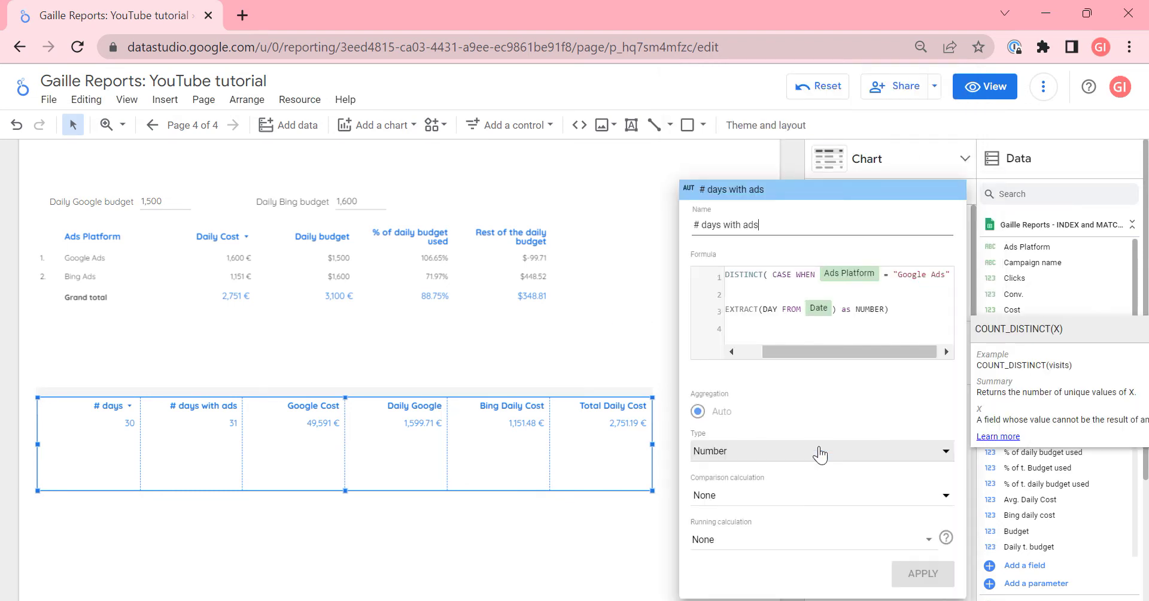
click(542, 343)
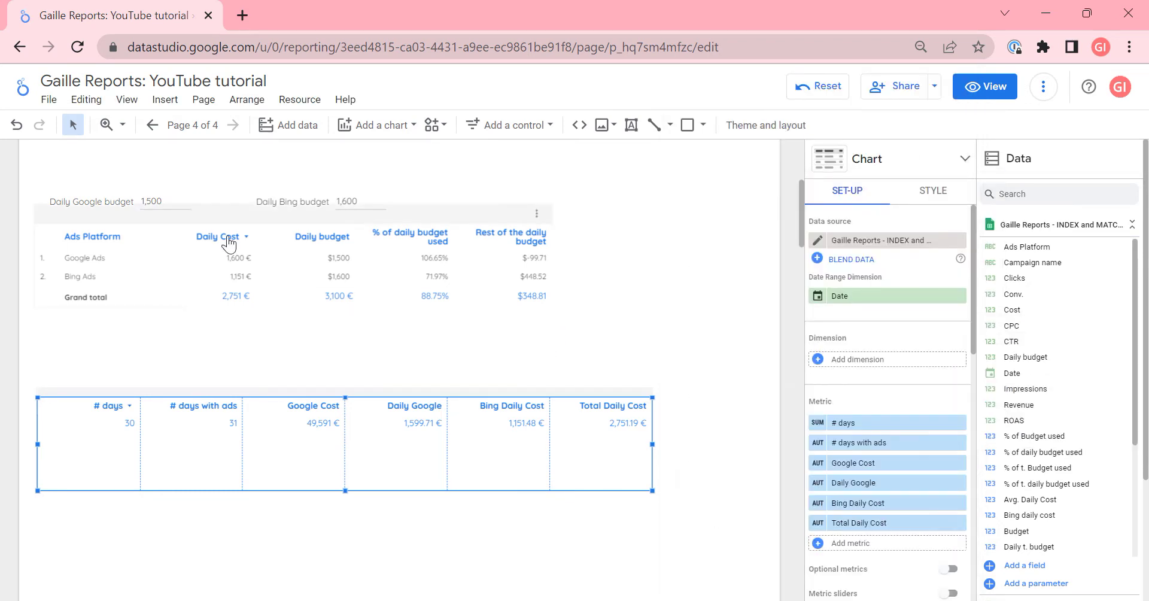
click(252, 207)
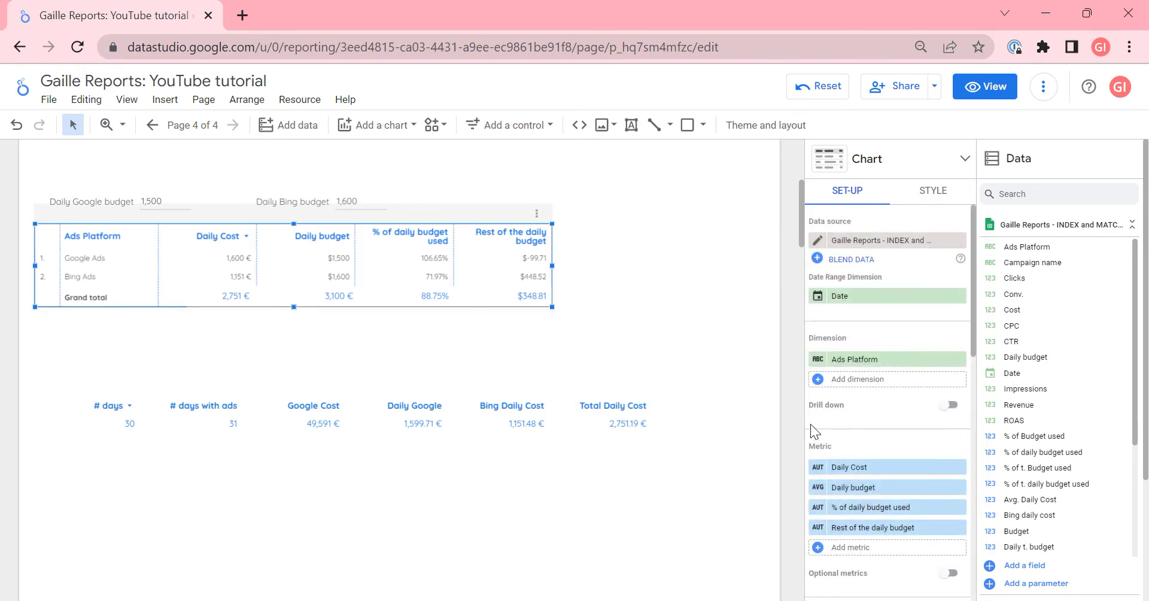
mouse_move(887, 467)
click(820, 469)
Check the COUNT_DISTINCT help and highlight EXTRACT(DAY FROM Date) in the Daily Cost formula.
drag(806, 352, 729, 351)
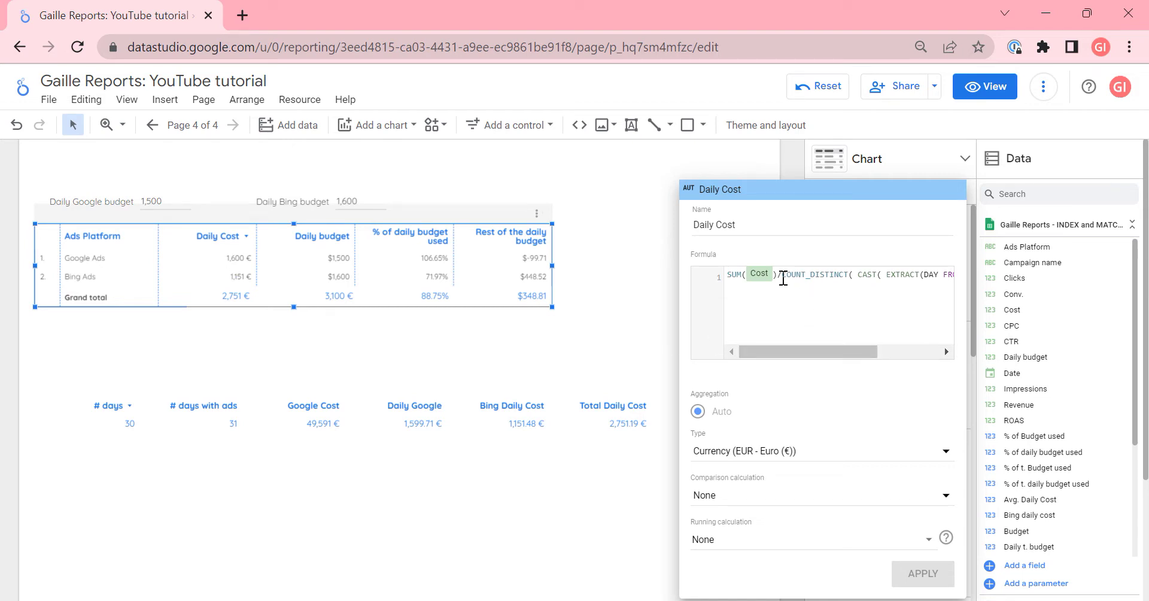
drag(781, 274, 841, 284)
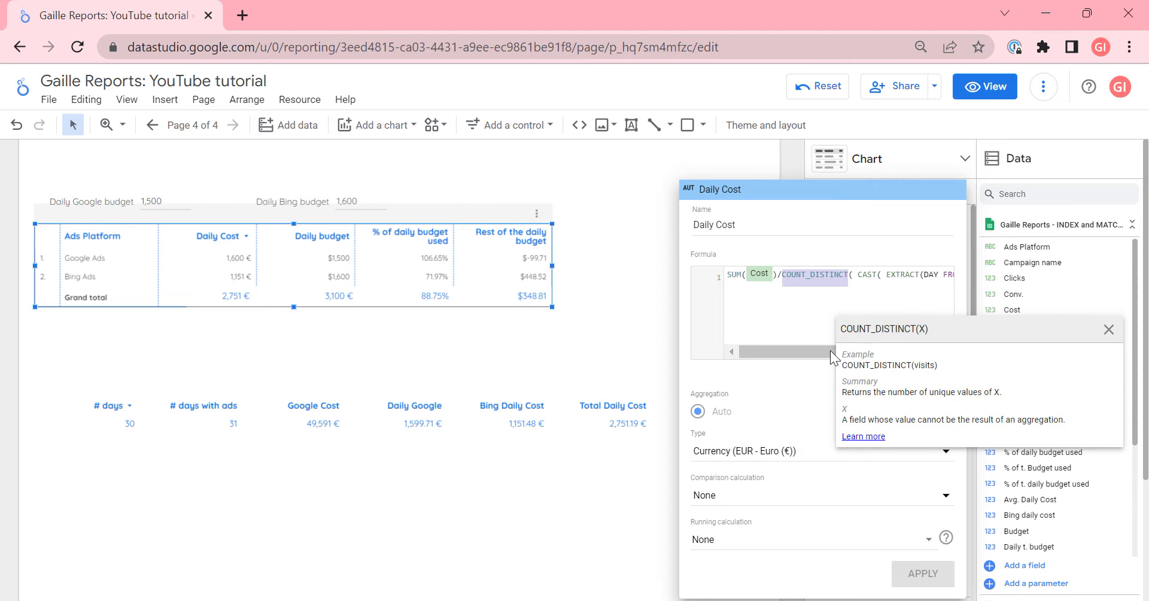
scroll(836, 353, right, 2)
scroll(836, 357, right, 3)
scroll(836, 357, left, 2)
click(876, 281)
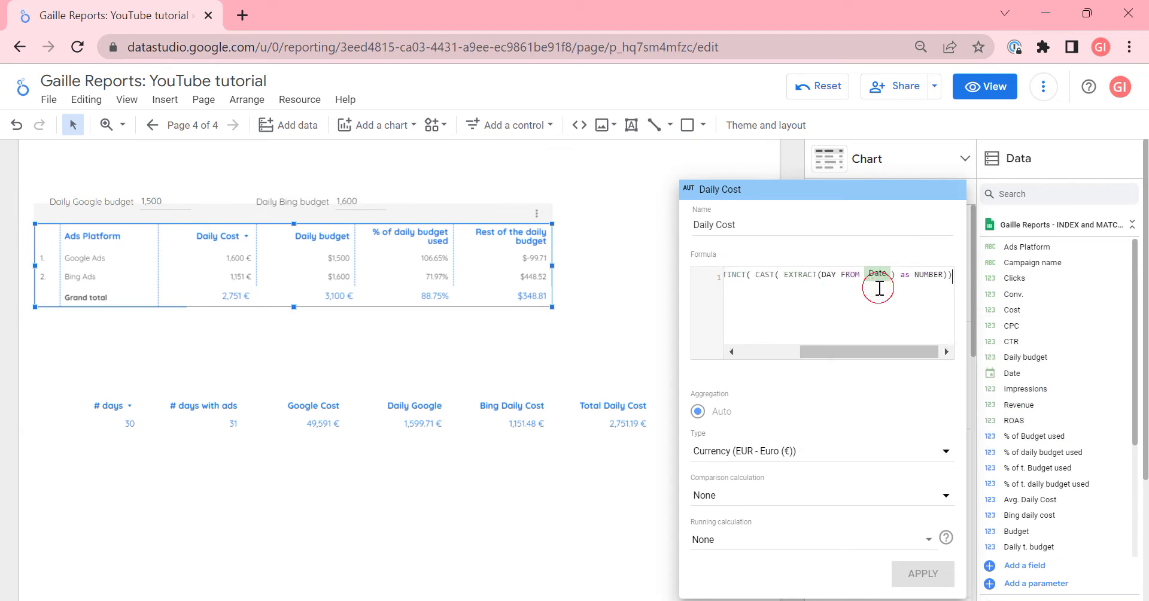
click(825, 352)
scroll(765, 335, right, 2)
scroll(892, 359, right, 2)
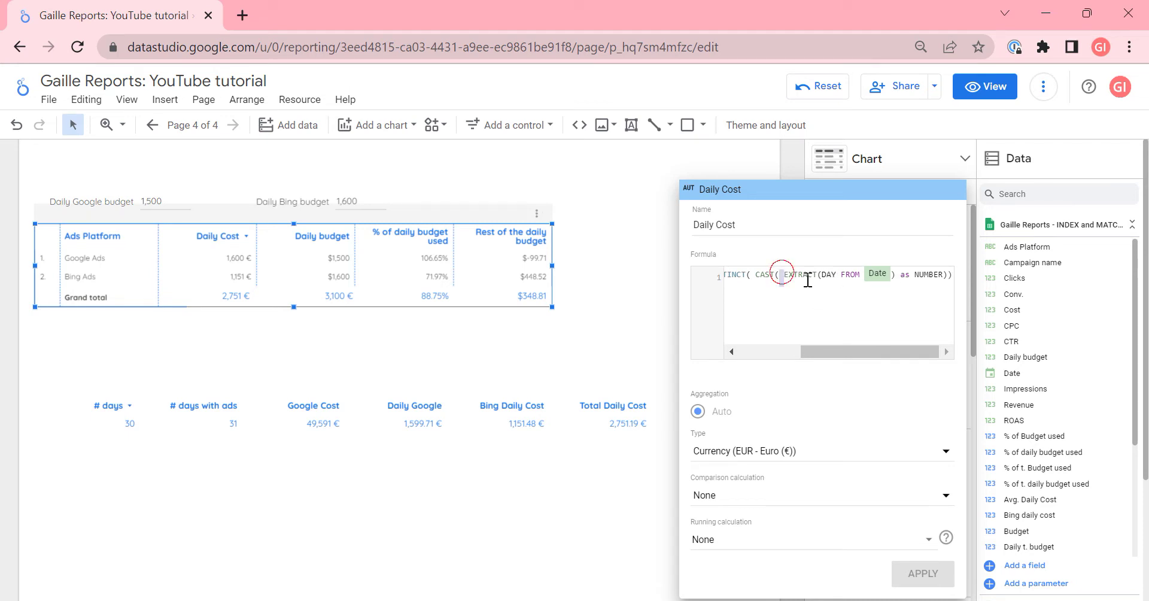
drag(780, 275, 895, 275)
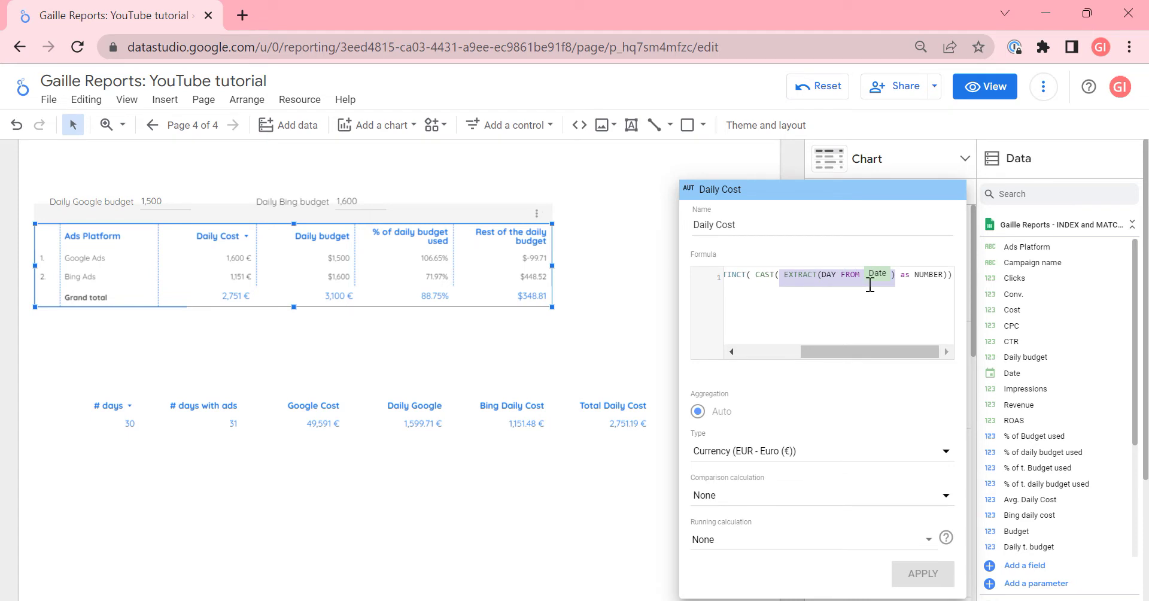
Place a new test table below the summary row and re-sort the budget table by Daily Cost.
click(648, 354)
click(362, 126)
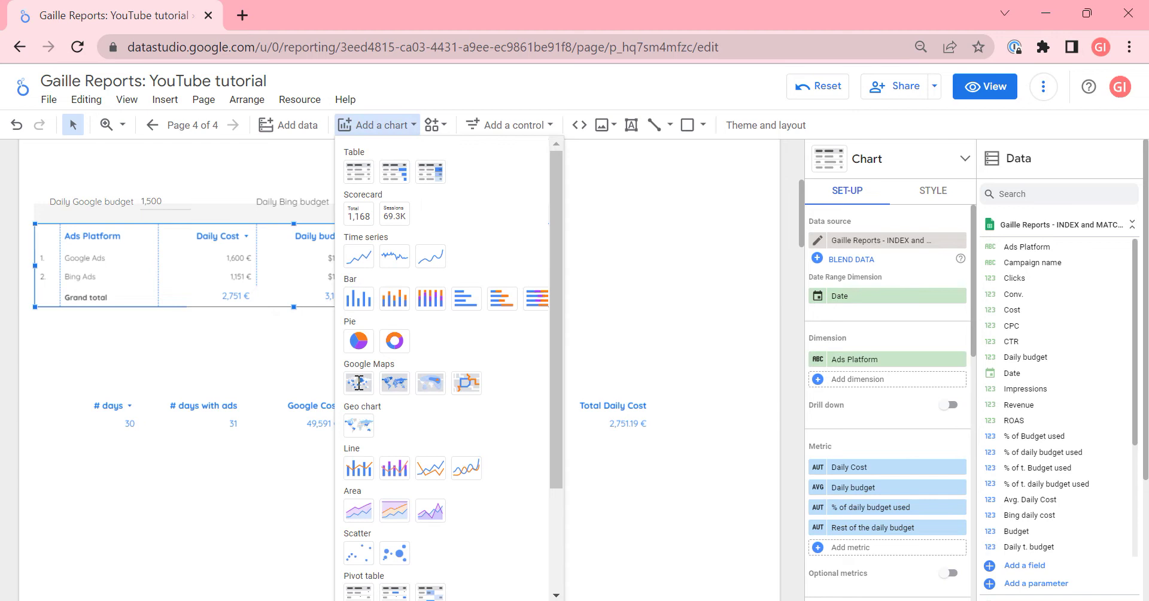
click(357, 172)
click(124, 457)
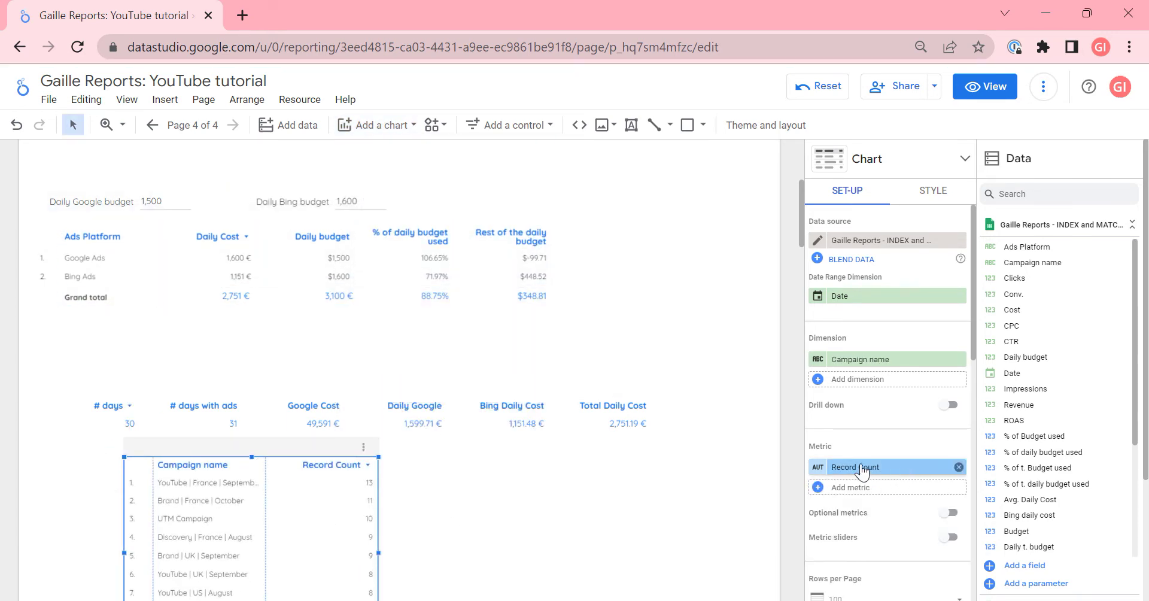
click(242, 239)
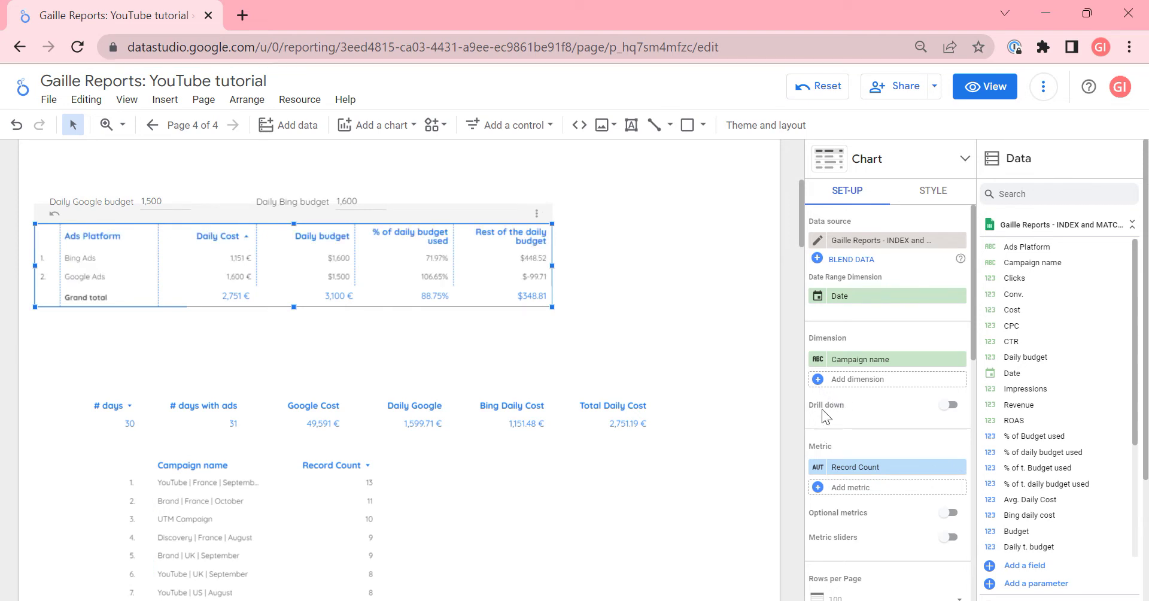
Copy EXTRACT(DAY FROM Date) from the Daily Cost formula and select the test table.
click(818, 464)
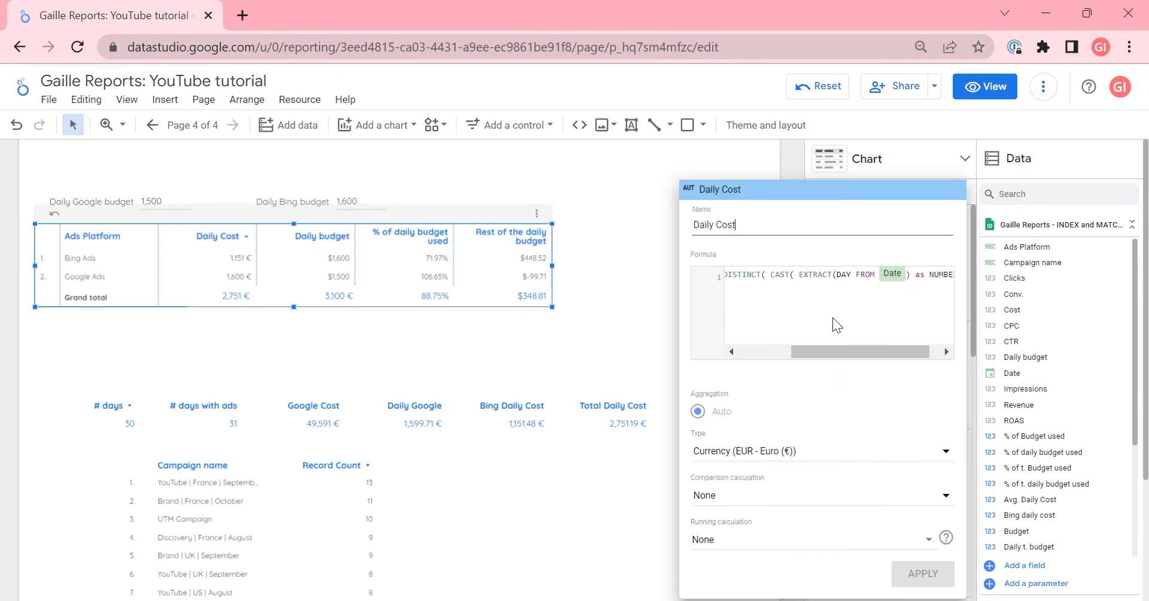
drag(799, 275, 909, 289)
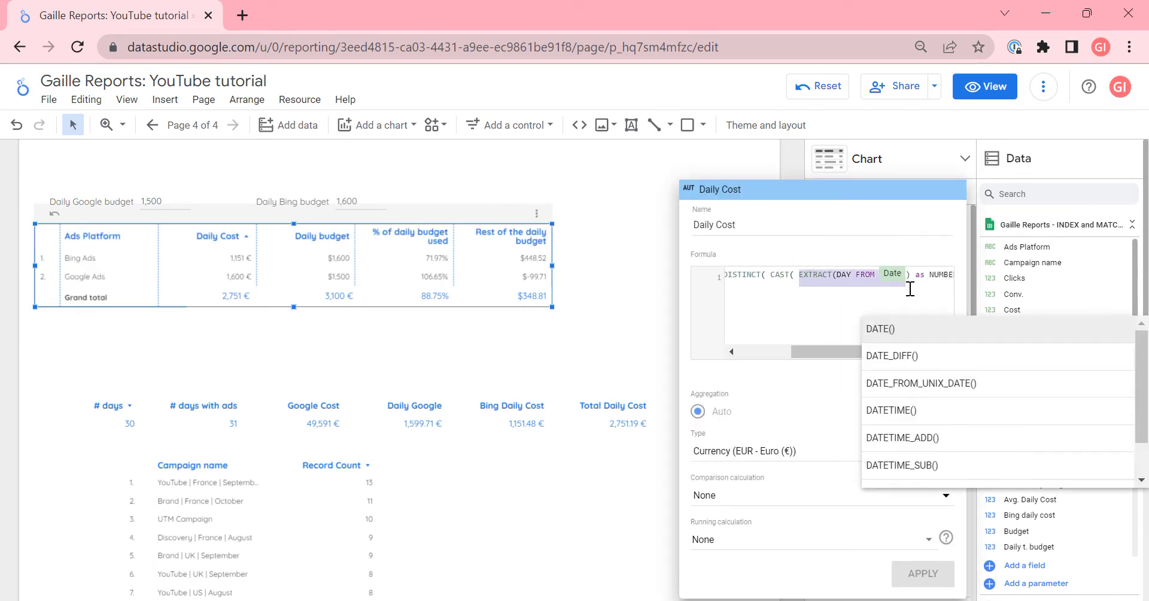
click(424, 360)
click(300, 544)
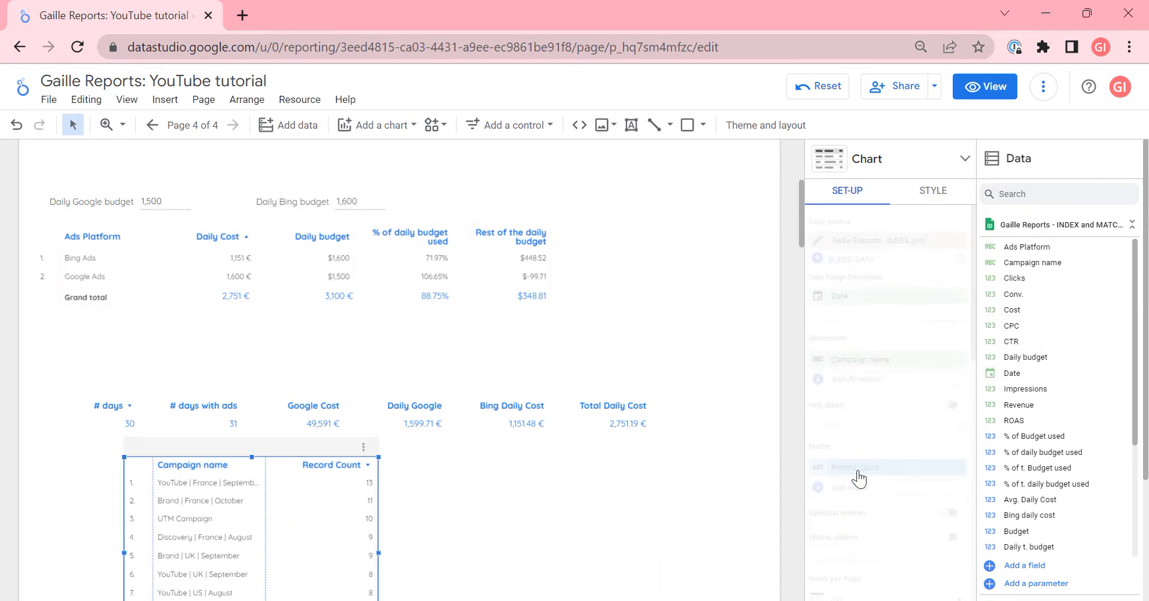
Create a calculated field named 'days' with the formula EXTRACT(DAY FROM Date).
click(870, 467)
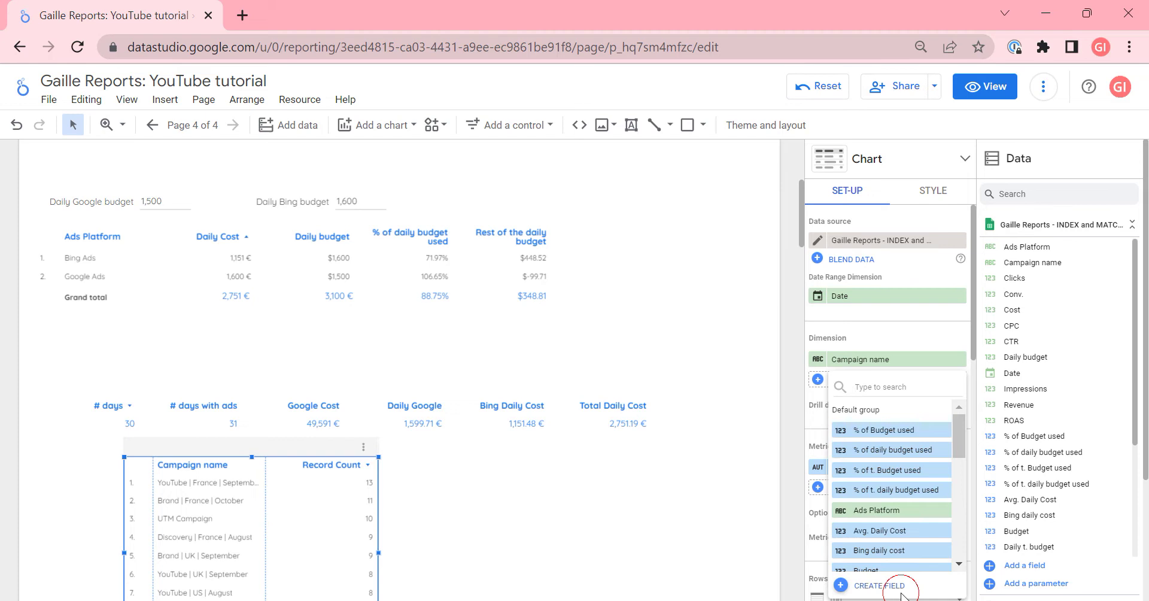
click(881, 585)
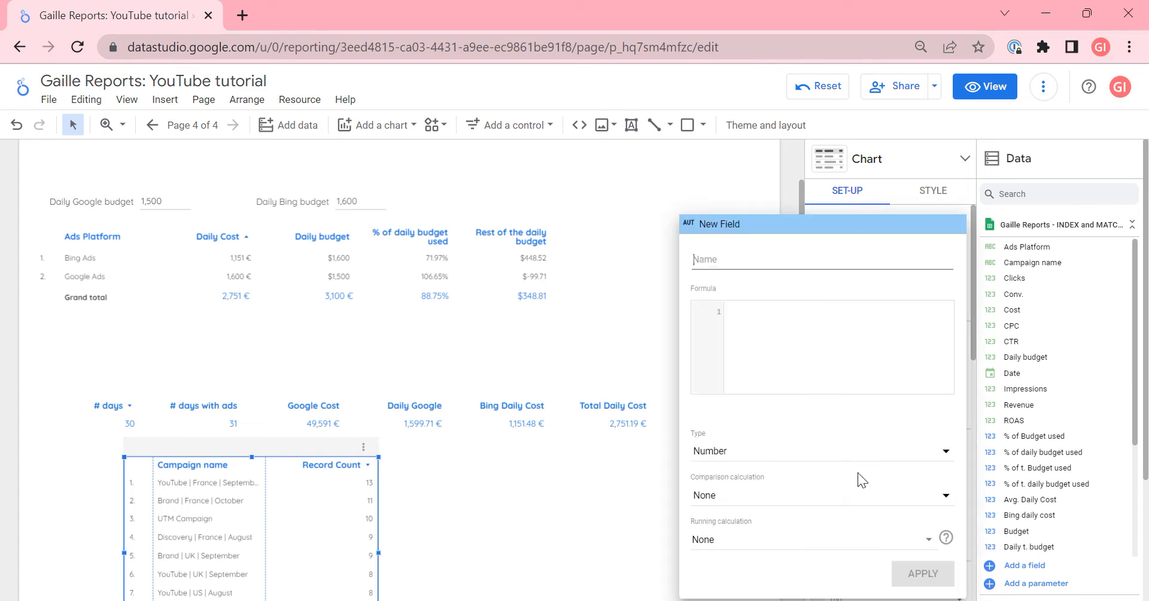
click(789, 338)
text(EXTRACT(DAY FROM Date))
click(747, 258)
text(d)
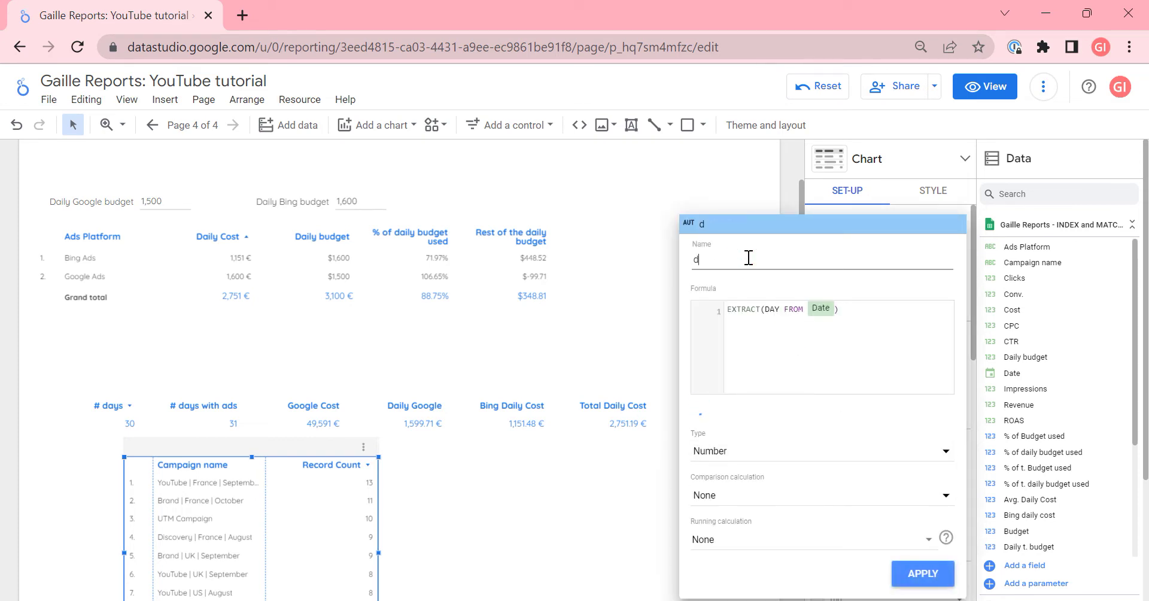
text(ays)
click(917, 582)
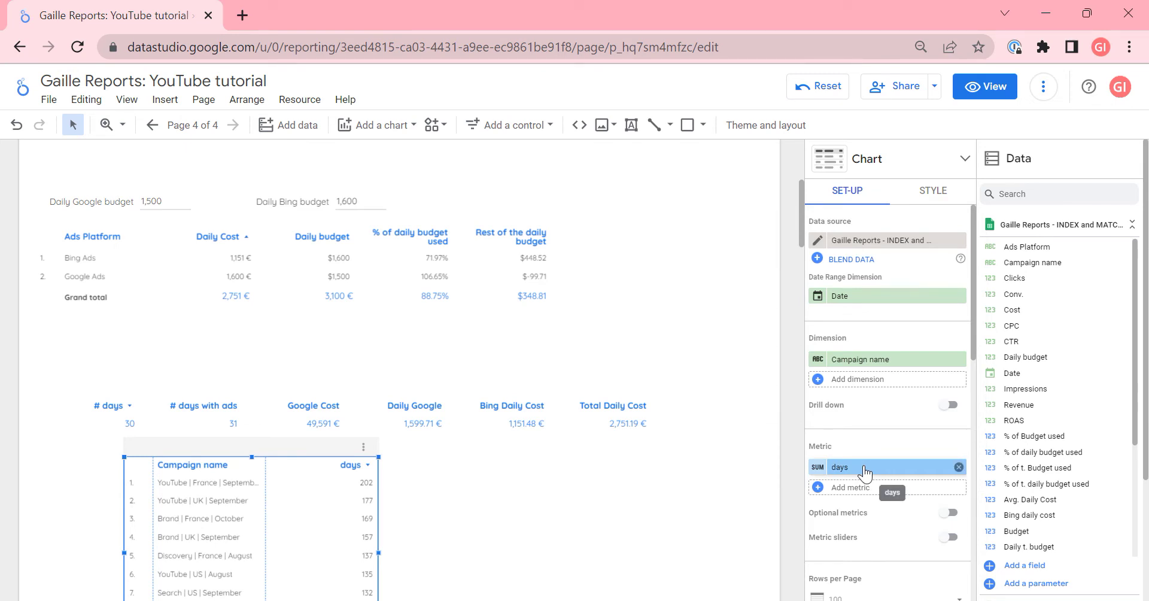
Set the test table's dimensions to Date and days, then select the budget table.
click(927, 354)
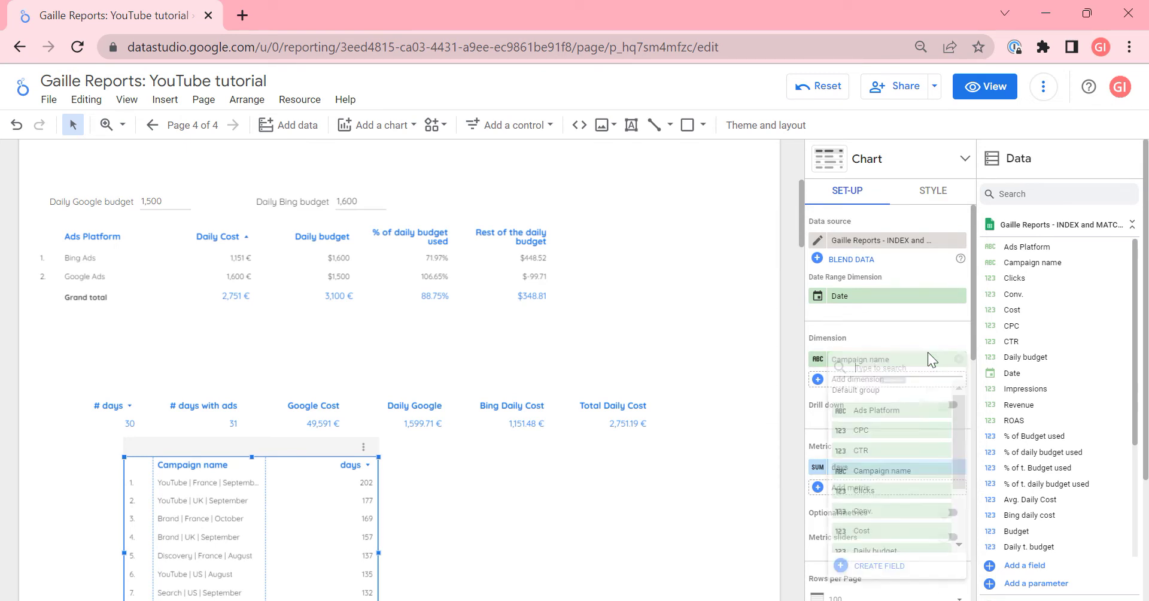
text(dat)
click(897, 425)
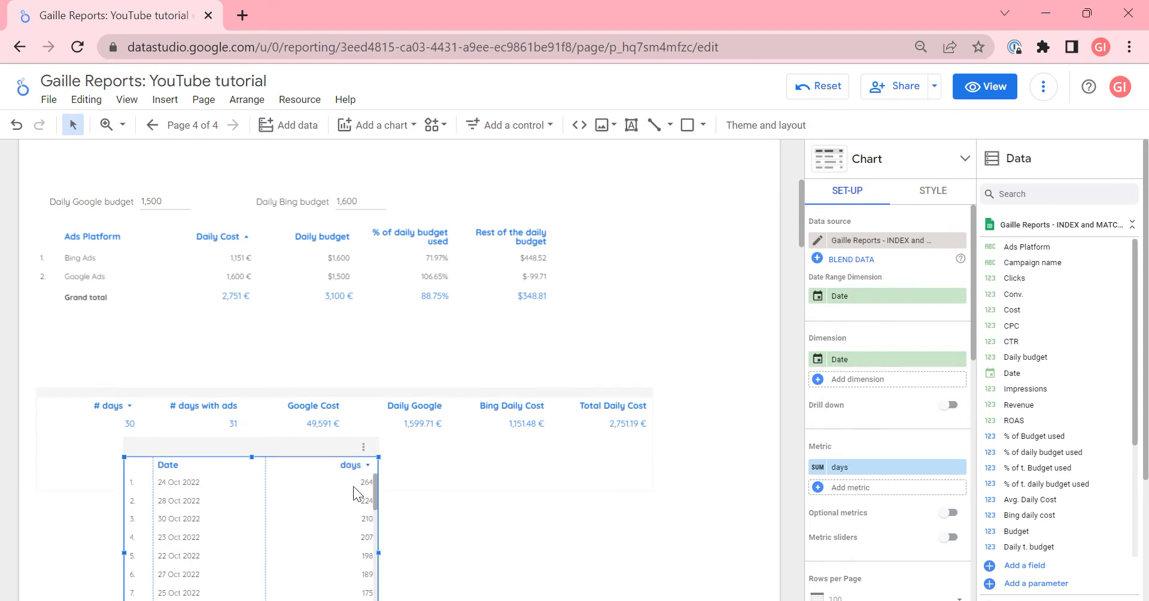
mouse_move(888, 467)
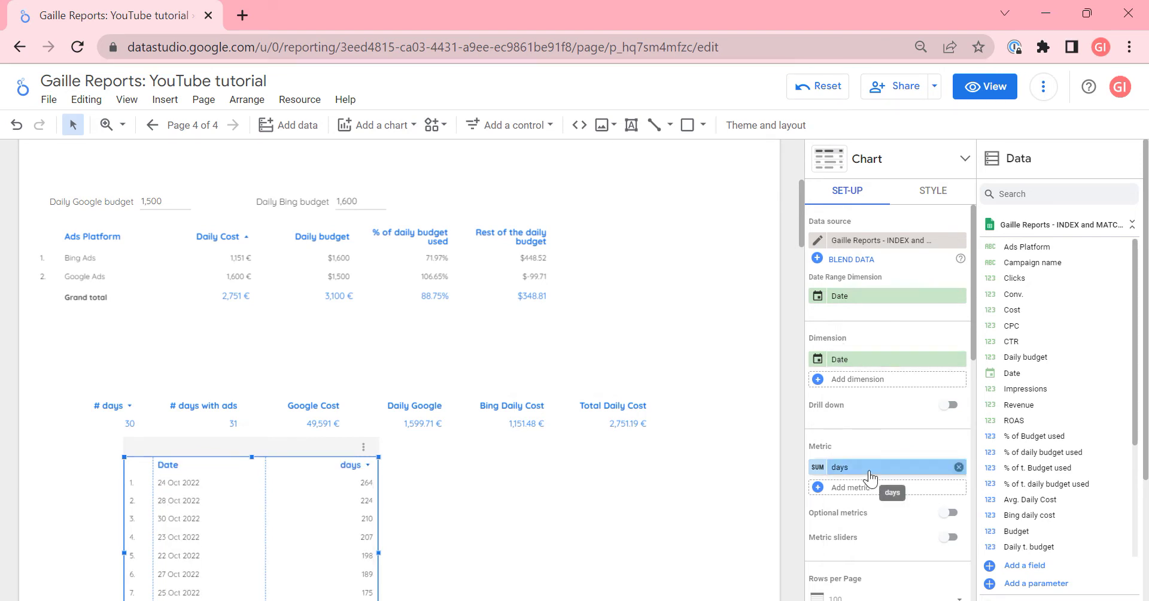
drag(869, 467, 867, 383)
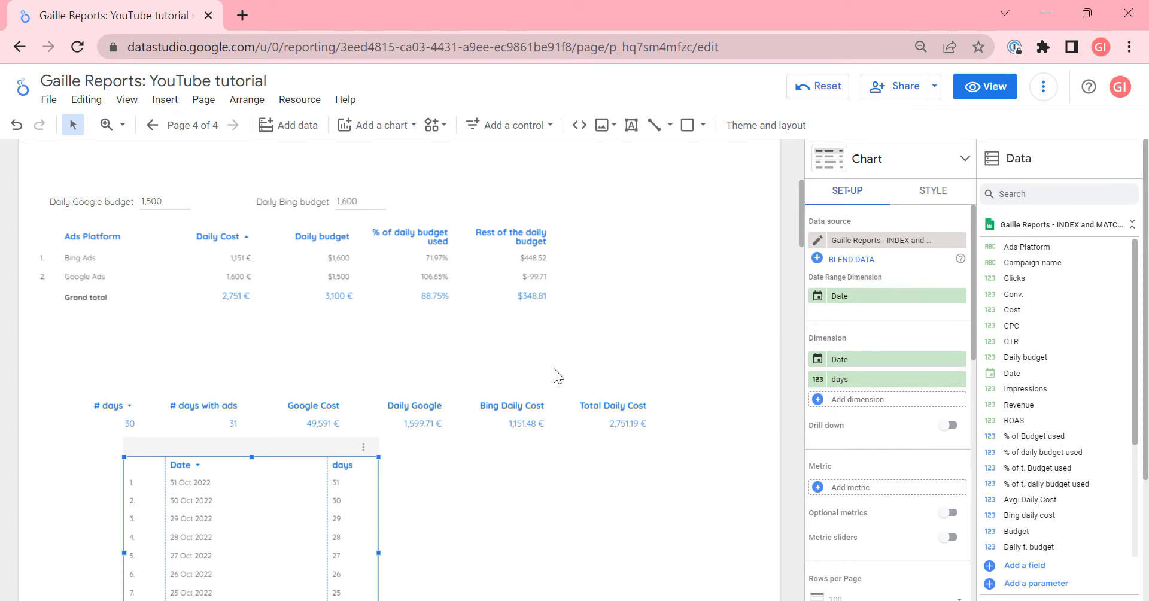
click(264, 225)
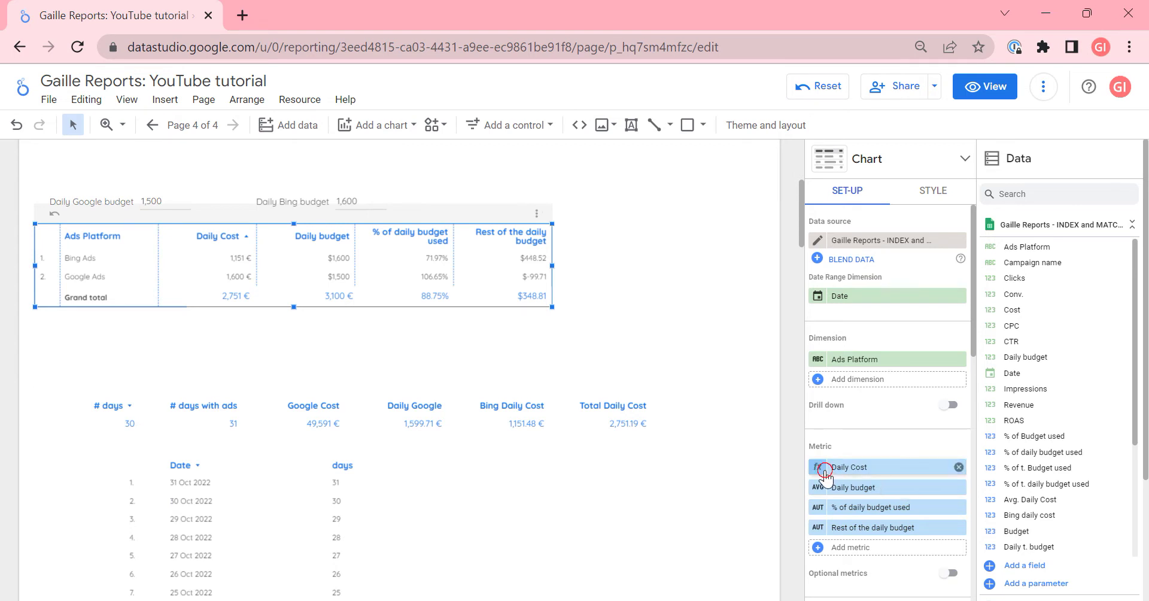
Strip the CAST(... as NUMBER) wrapper from EXTRACT(DAY FROM Date) in Daily Cost and apply.
click(824, 469)
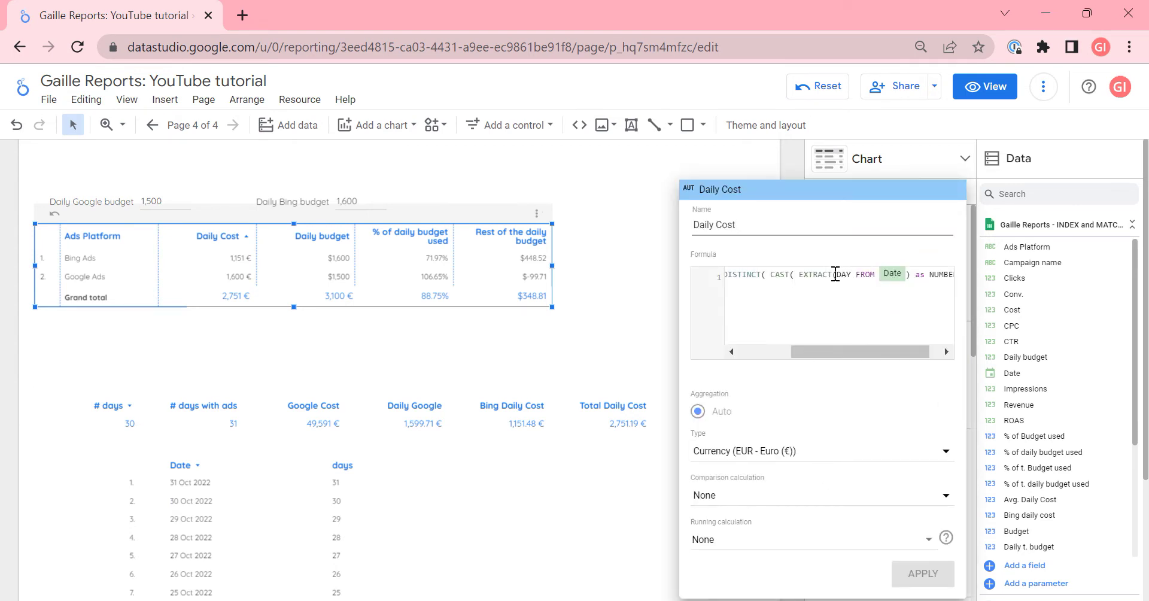
click(772, 273)
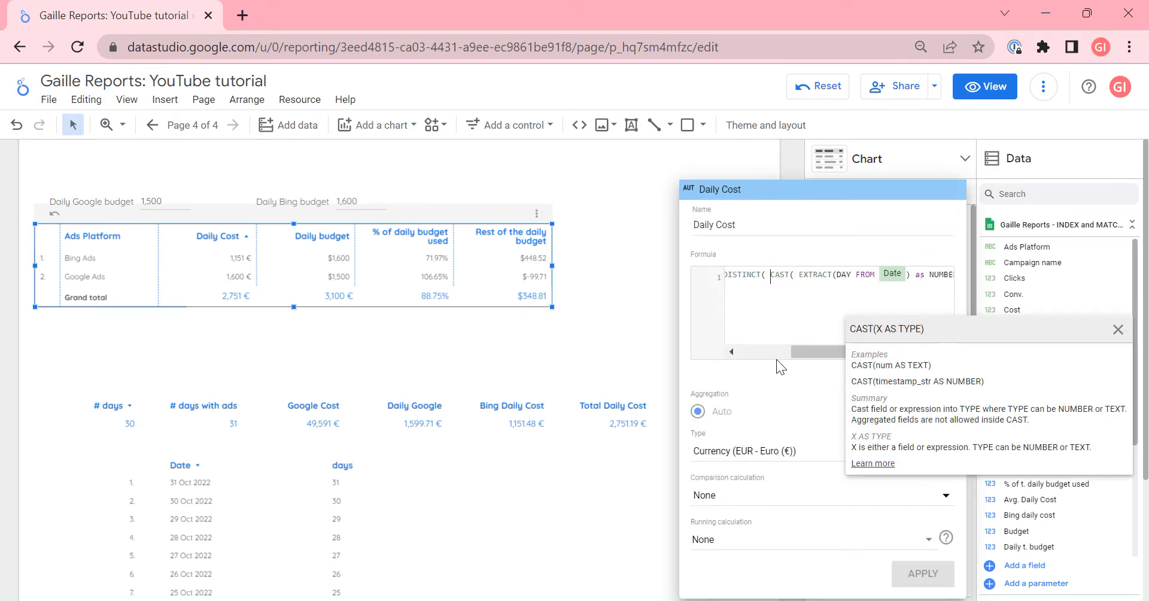
drag(799, 352, 877, 351)
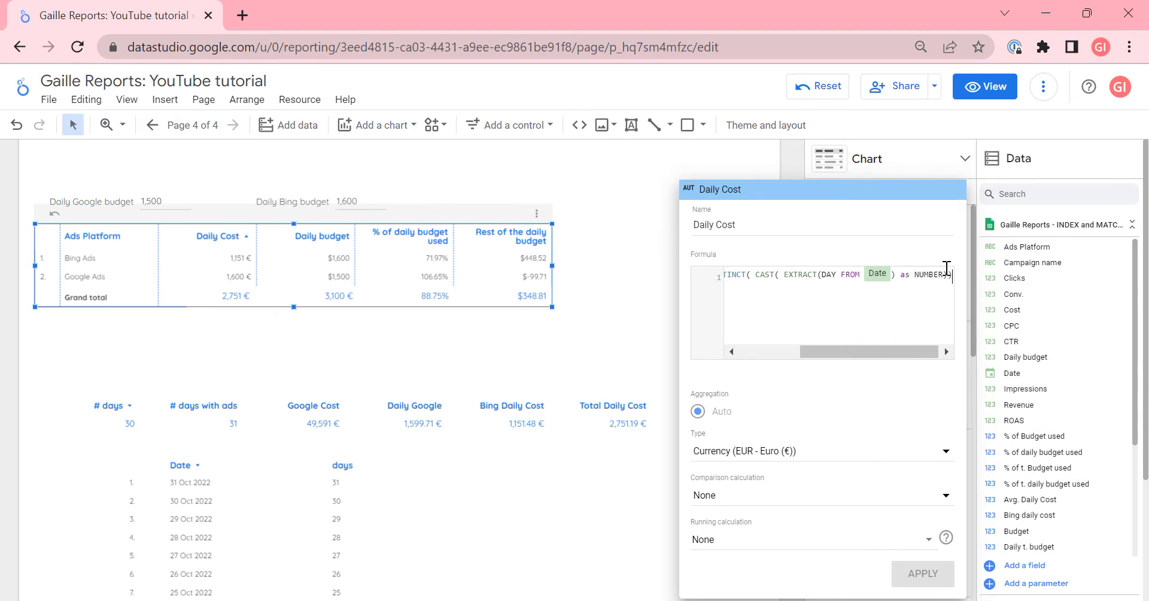
key(Left)
key(shift+Left)
key(shift+Left)
key(shift+Left)
key(shift+Left)
key(shift+Left)
key(shift+Left)
key(shift+Left)
key(shift+Left)
key(BackSpace)
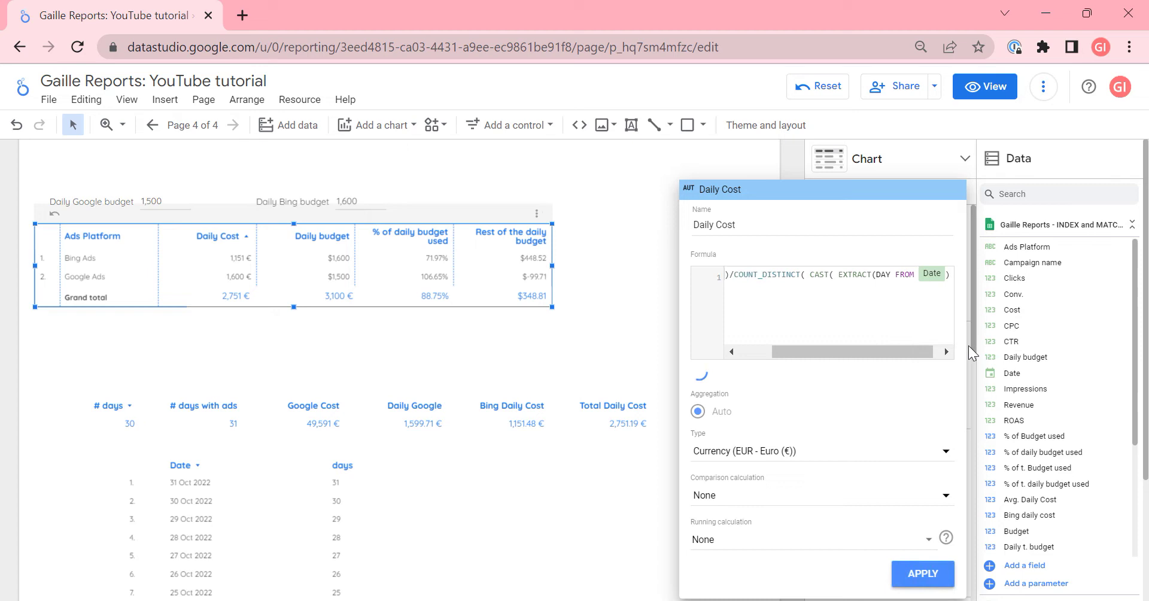
key(Left)
key(Left)
key(Left)
key(BackSpace)
key(BackSpace)
key(BackSpace)
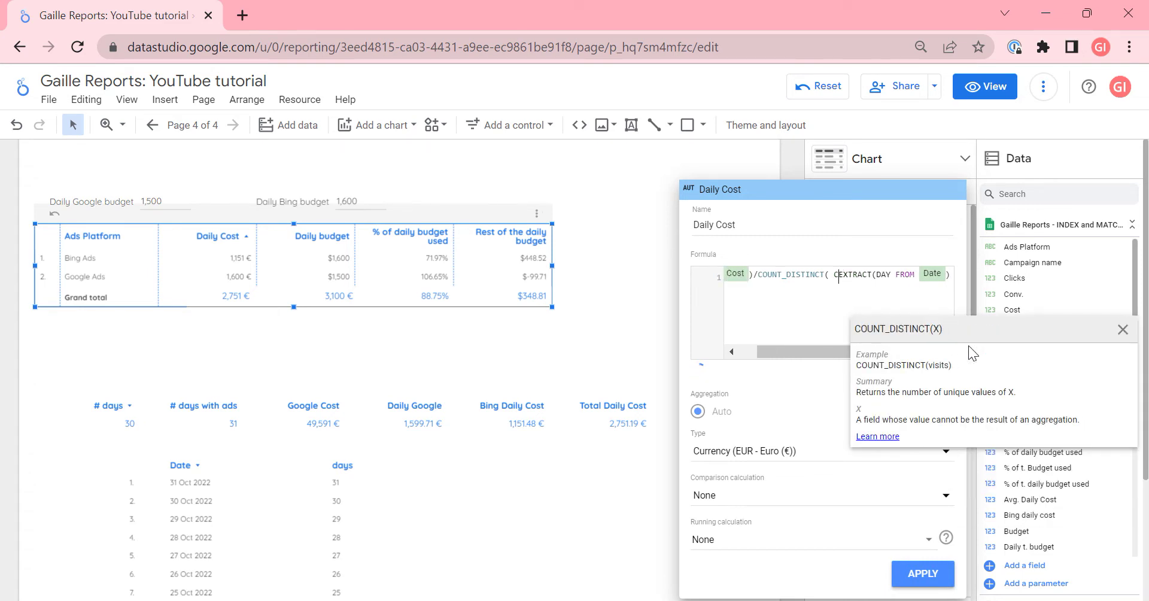
key(BackSpace)
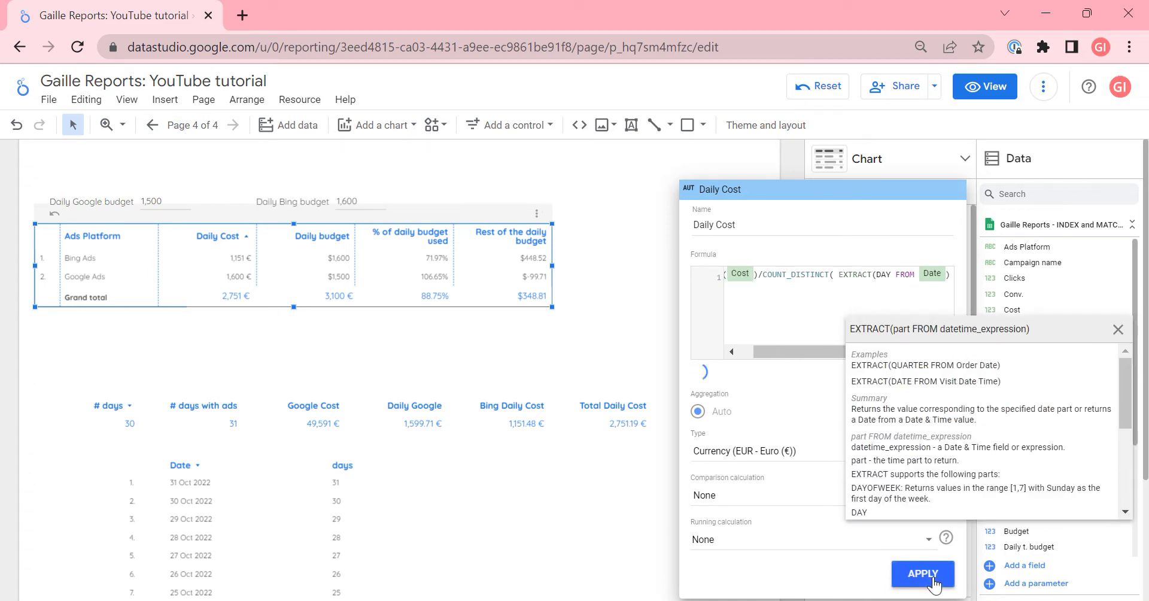
click(932, 575)
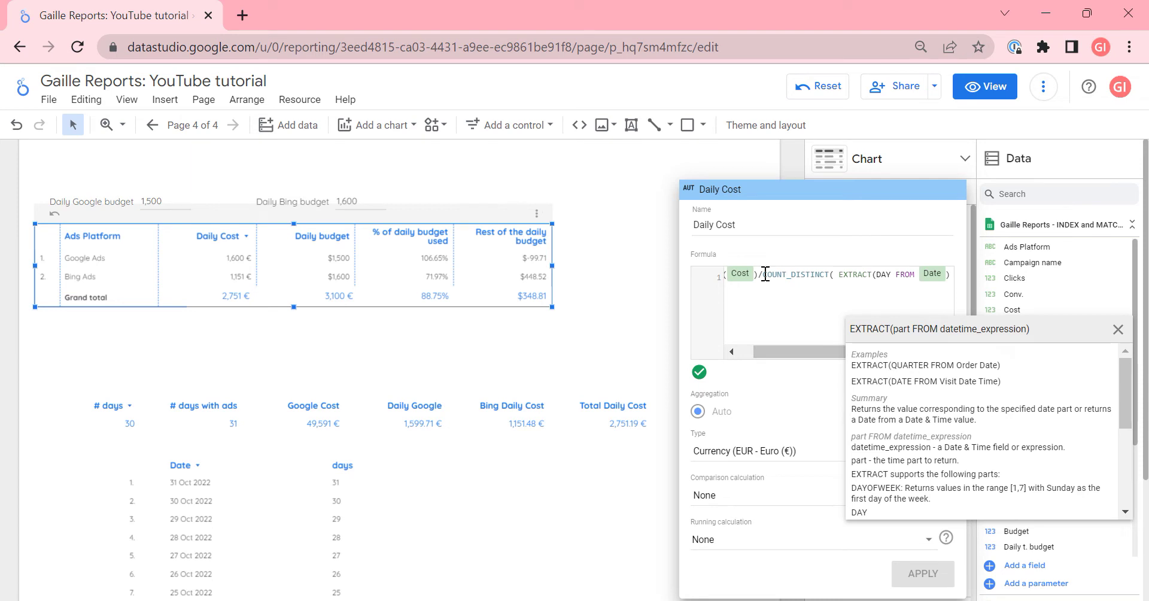
Select the formula's distinct-day count expression, then close the editor and select the Date table.
drag(763, 274, 976, 291)
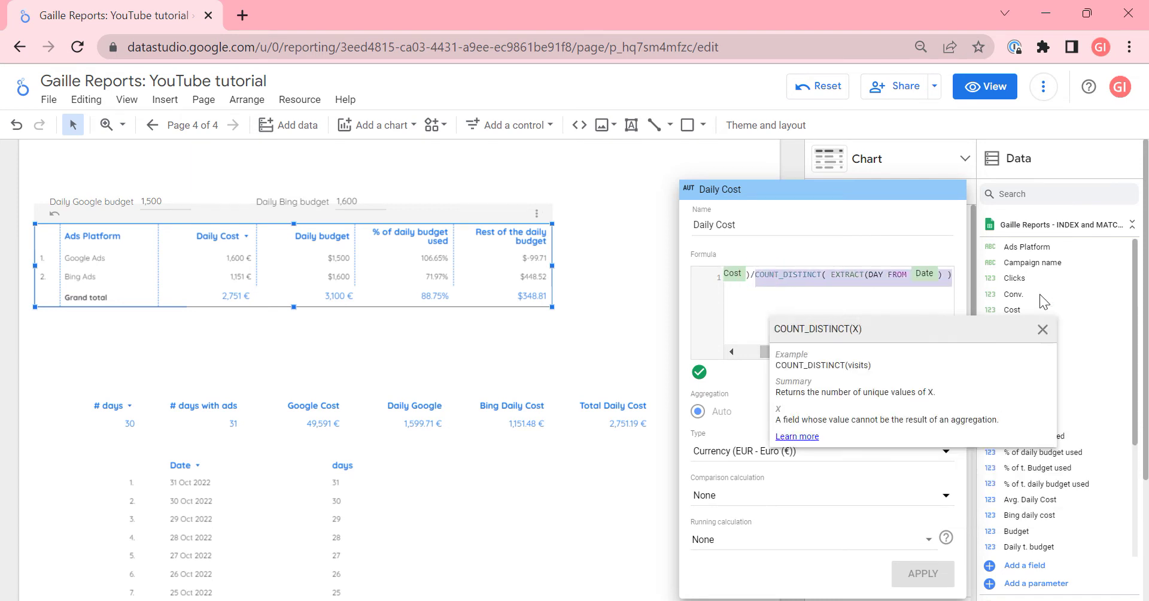
click(335, 414)
click(277, 516)
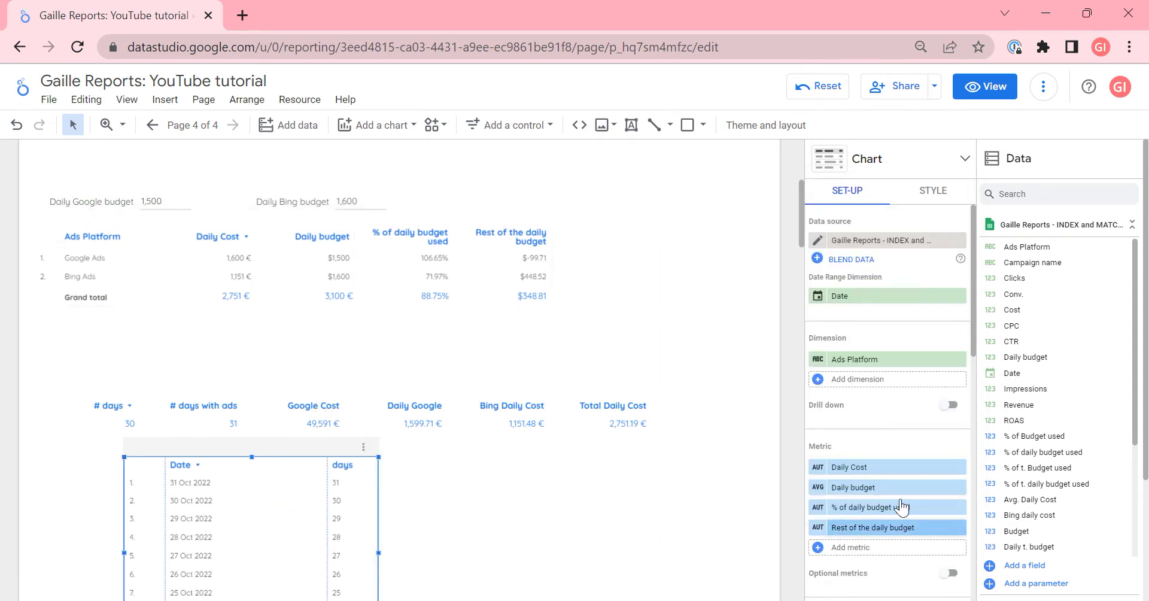
Create a '# Days' field with COUNT_DISTINCT(EXTRACT(DAY FROM Date)) and drag it into Dimension.
click(873, 487)
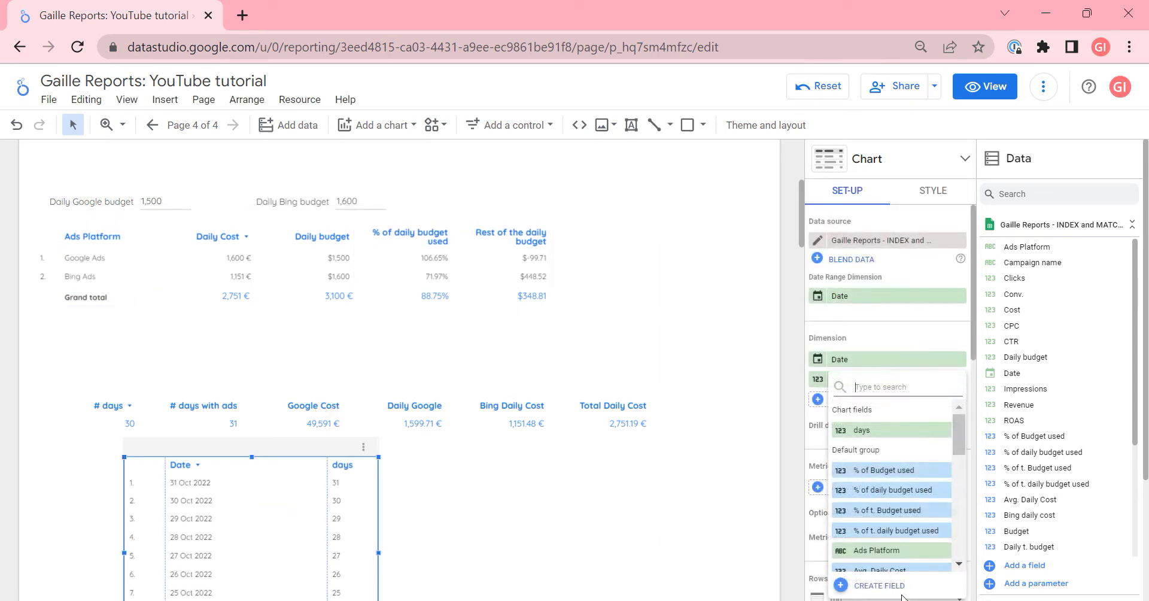
click(896, 585)
click(820, 352)
text(COUNT_DISTINCT( EXTRACT(DAY FROM Date) ))
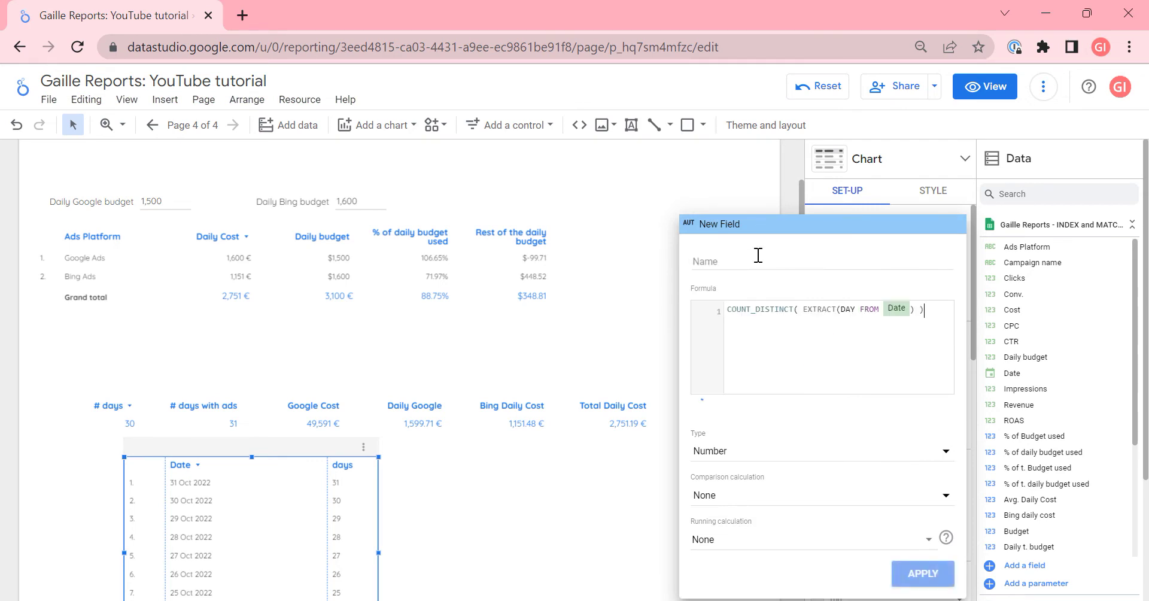
click(756, 257)
text(Da)
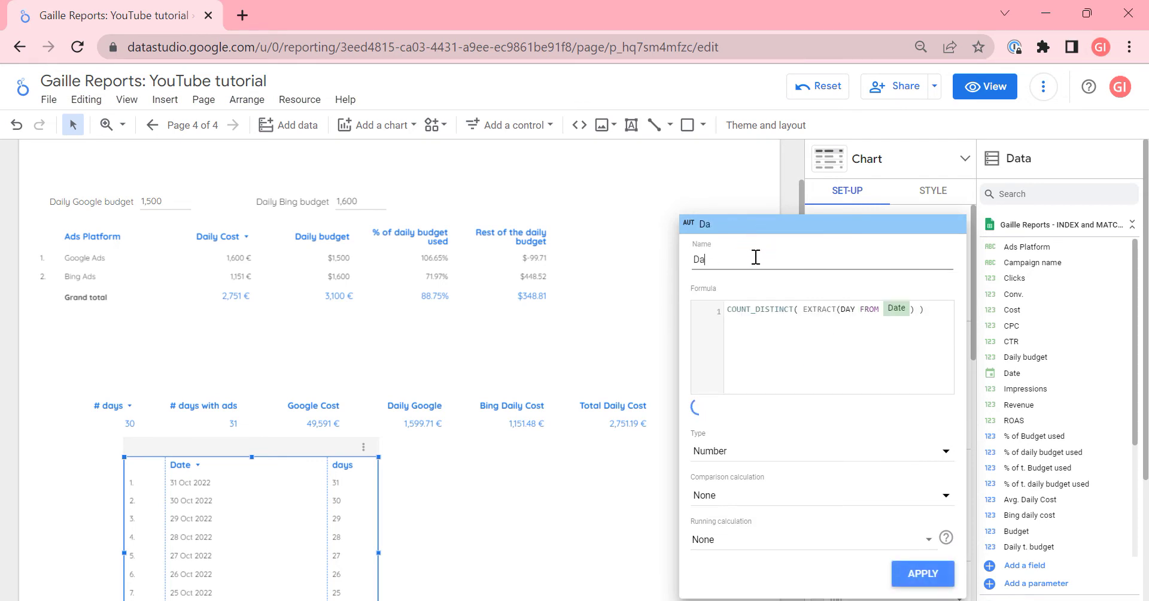
key(BackSpace)
key(BackSpace)
text(#)
text( Days)
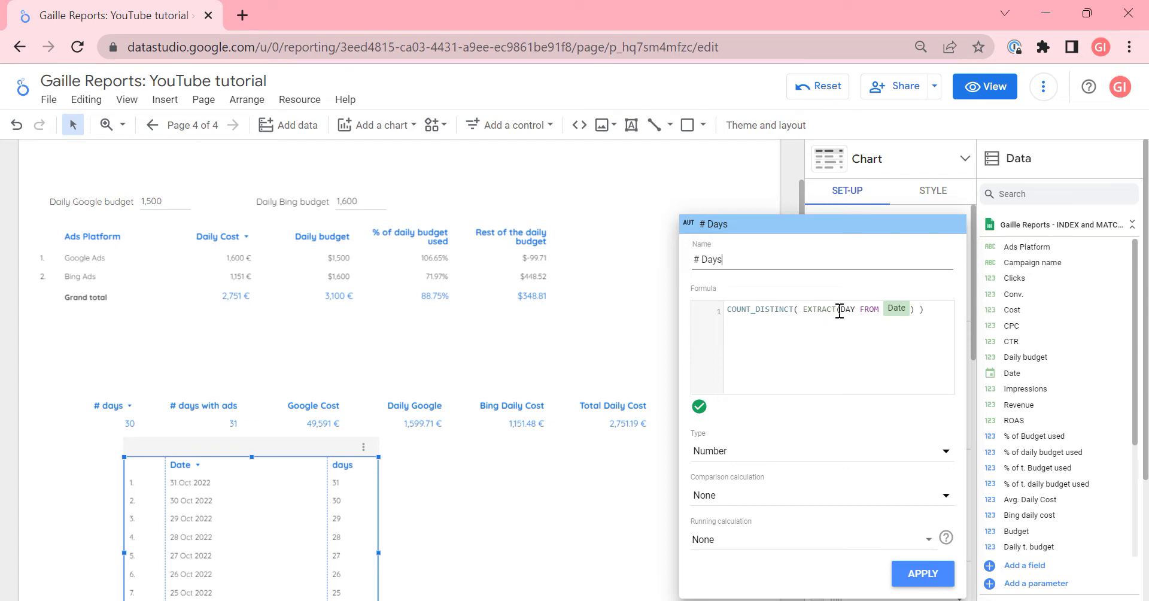
click(919, 571)
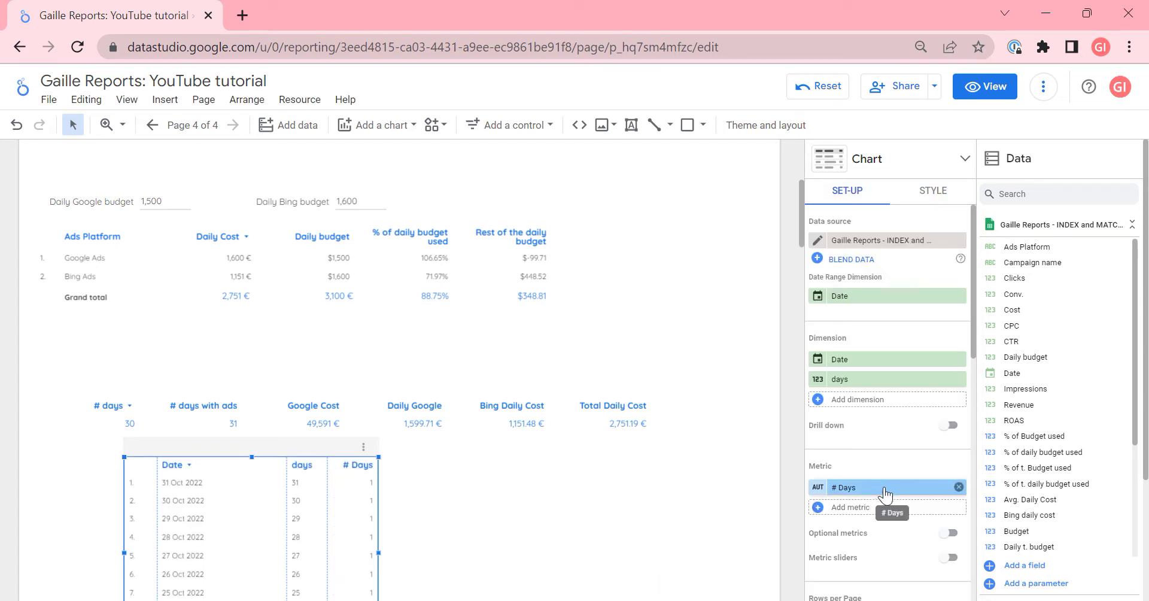
drag(877, 490, 878, 403)
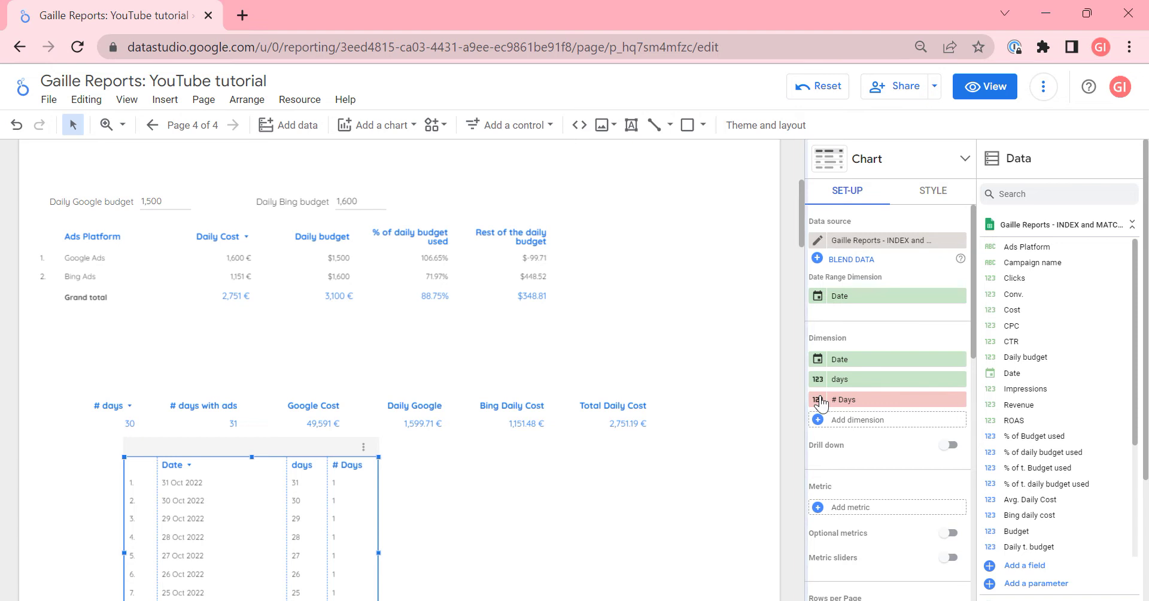
mouse_move(889, 398)
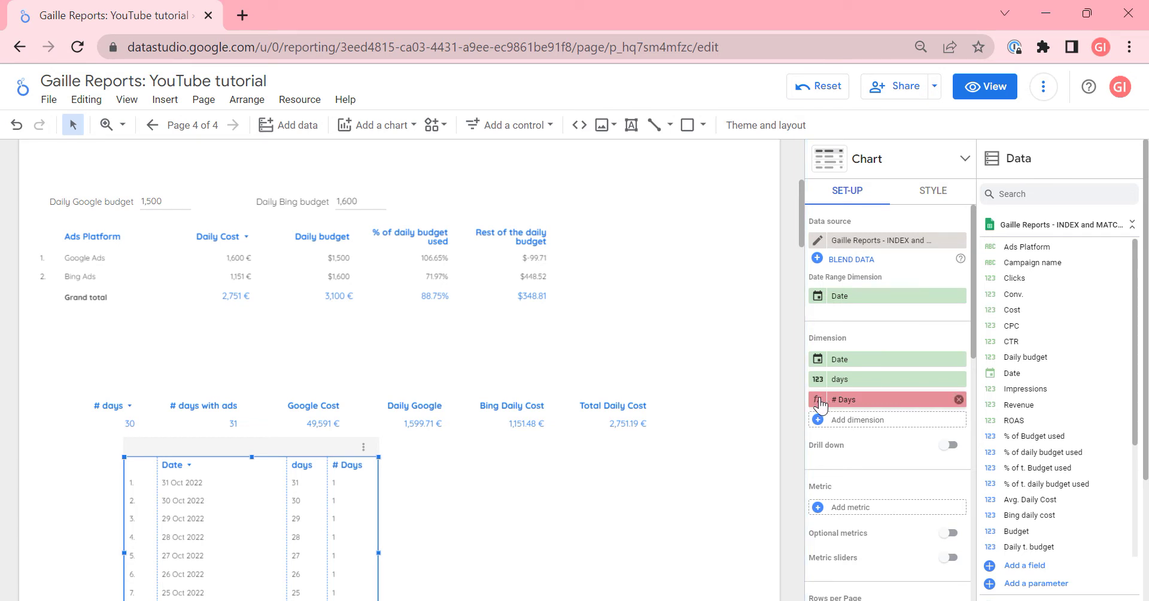
Review the day-count part of the Ads Platform table's Daily Cost formula.
click(210, 219)
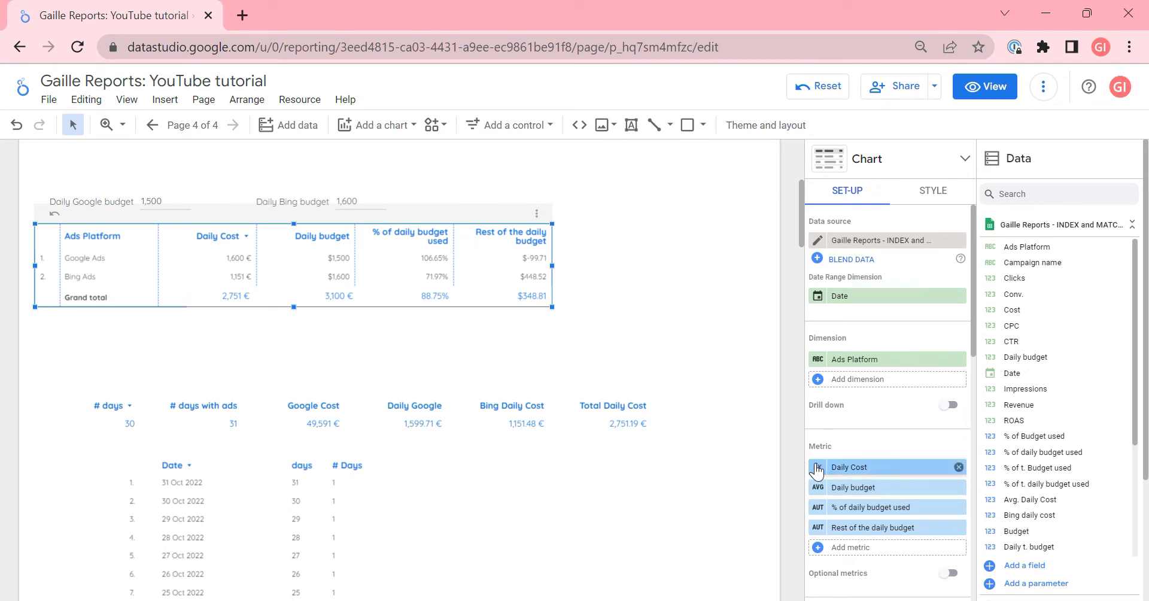
click(816, 467)
drag(892, 360, 951, 366)
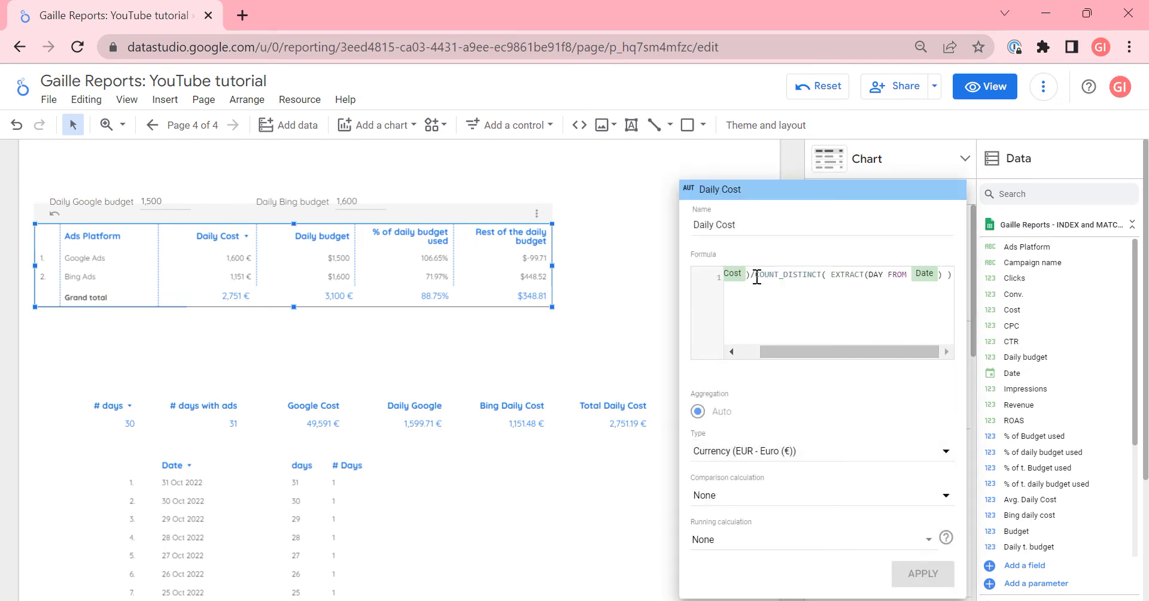
drag(755, 275, 1041, 323)
key(ctrl+c)
click(313, 485)
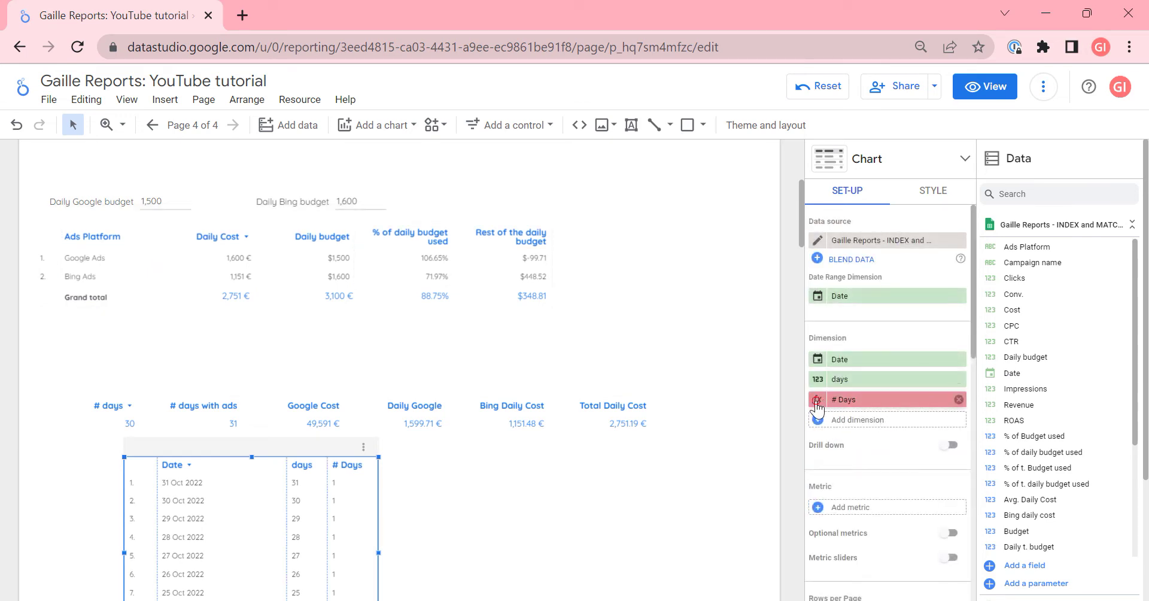
Re-paste the # Days formula to clear its error and move # Days back to Metric.
click(817, 394)
key(ctrl+a)
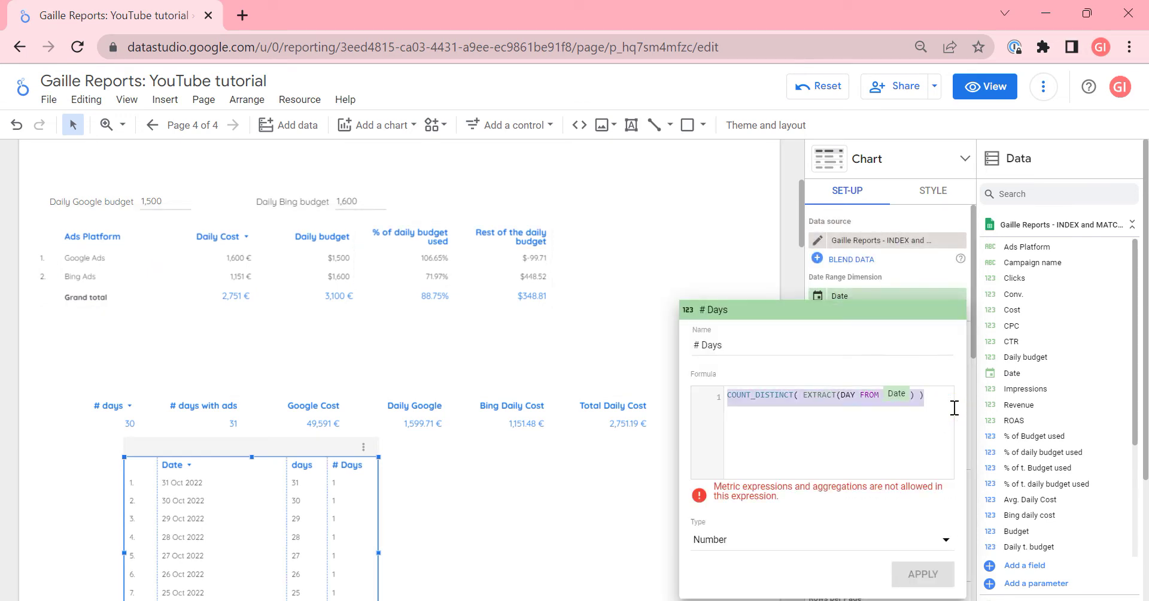
key(ctrl+v)
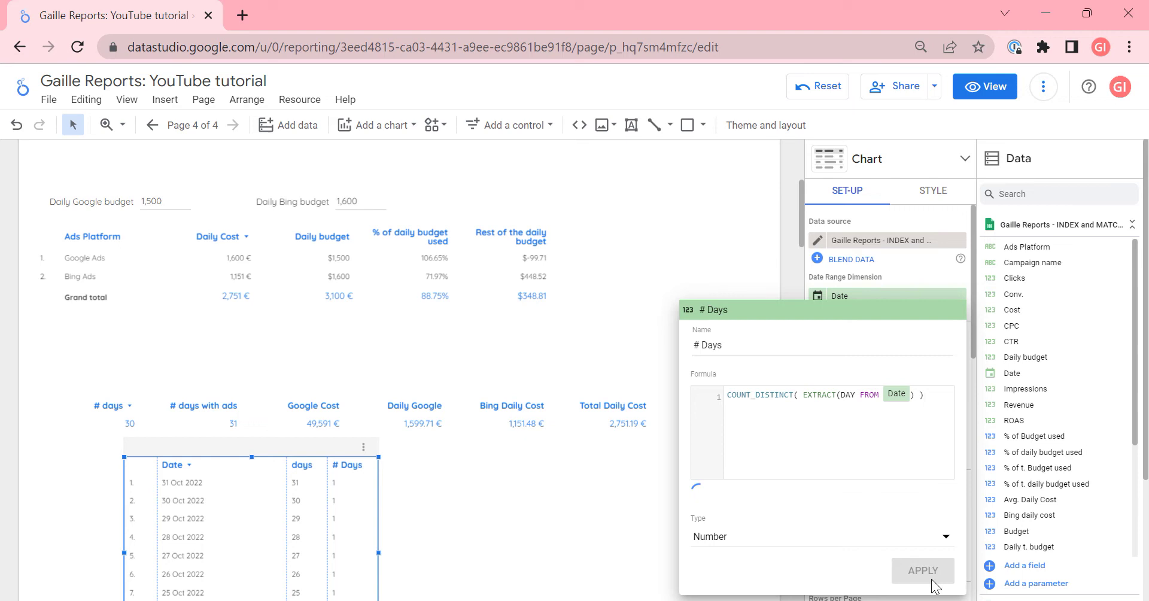
click(541, 458)
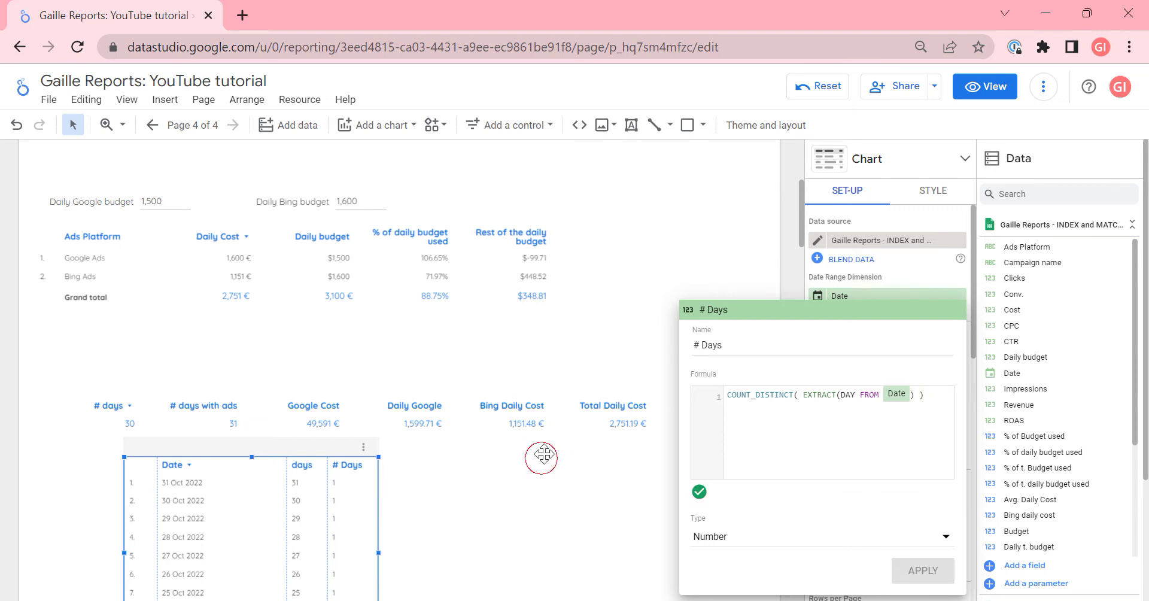
mouse_move(855, 398)
mouse_down()
mouse_move(877, 511)
mouse_move(878, 493)
mouse_up()
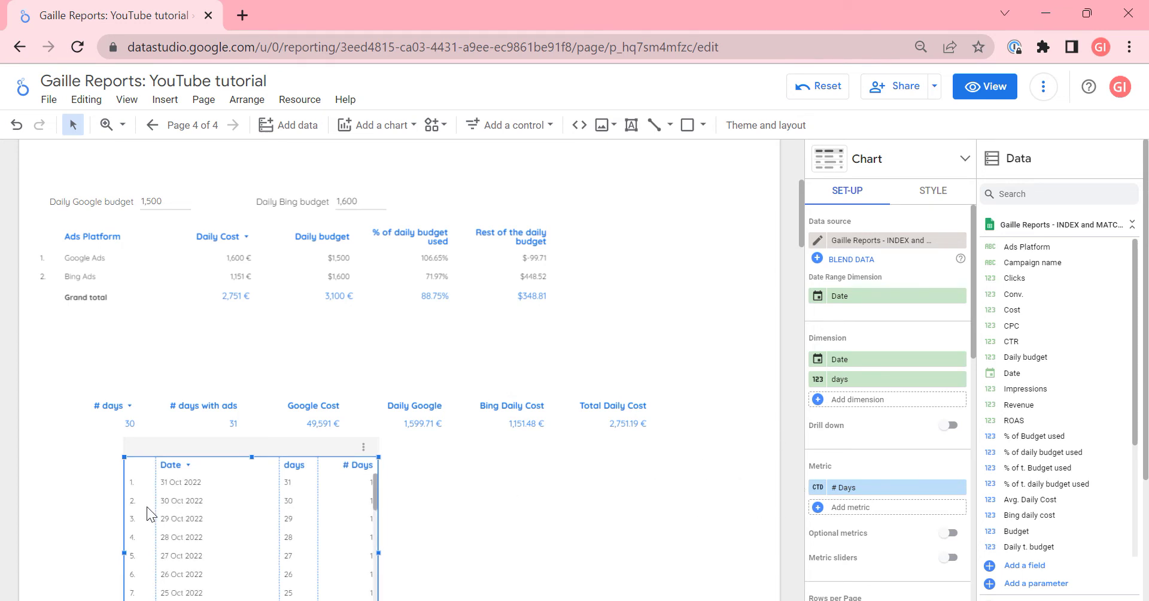
scroll(321, 457, down, 2)
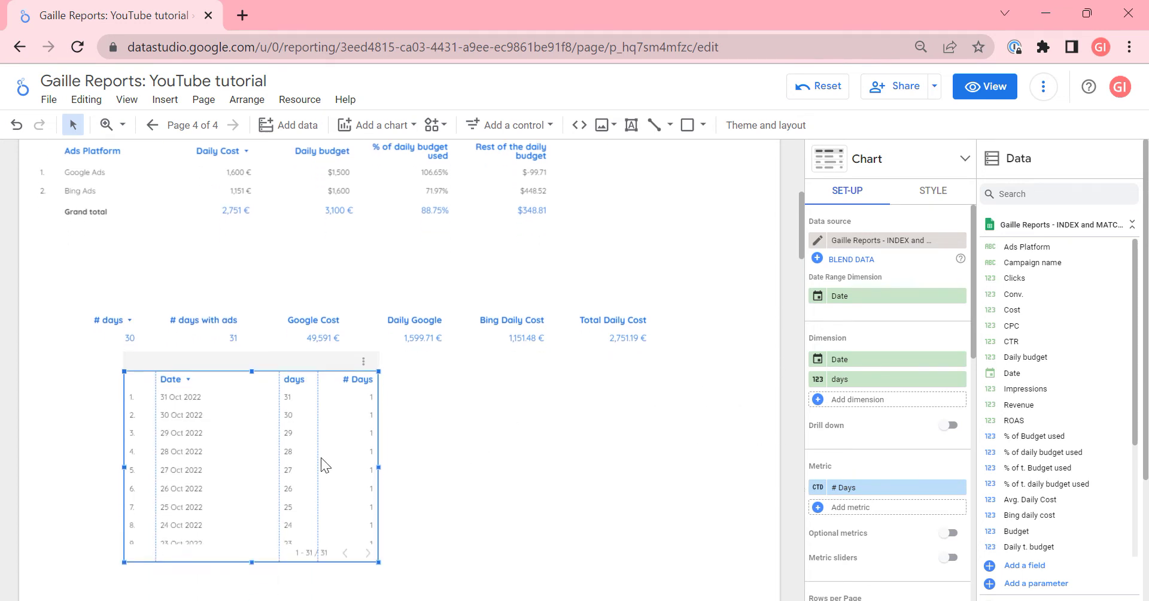
Replace the Date and days dimensions with Ads Platform and widen its column.
click(960, 360)
click(958, 360)
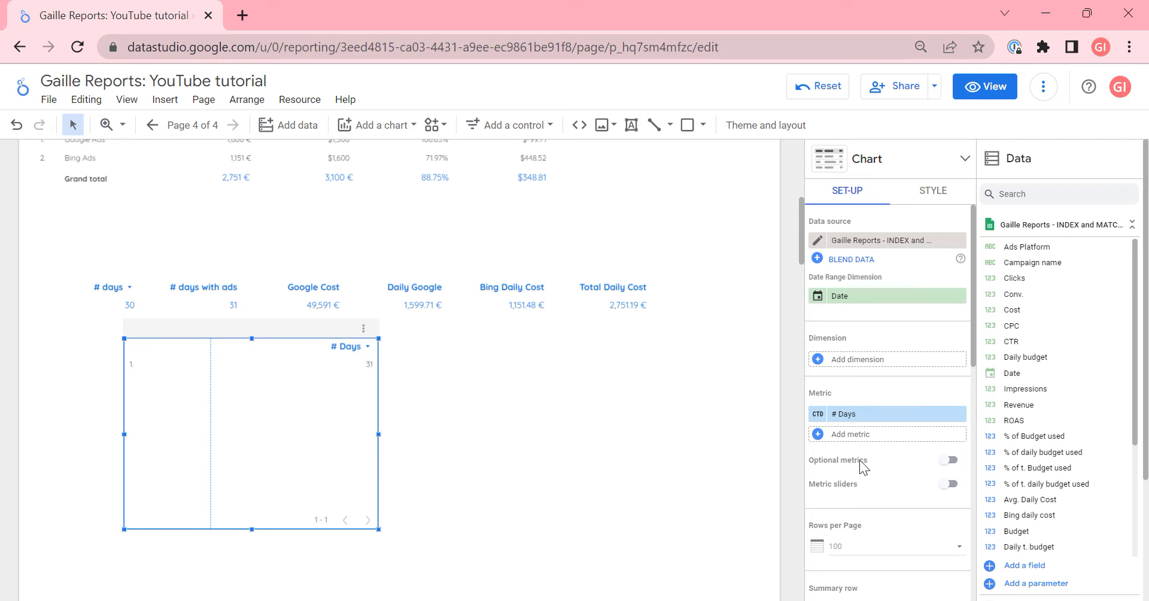
click(880, 370)
text(a)
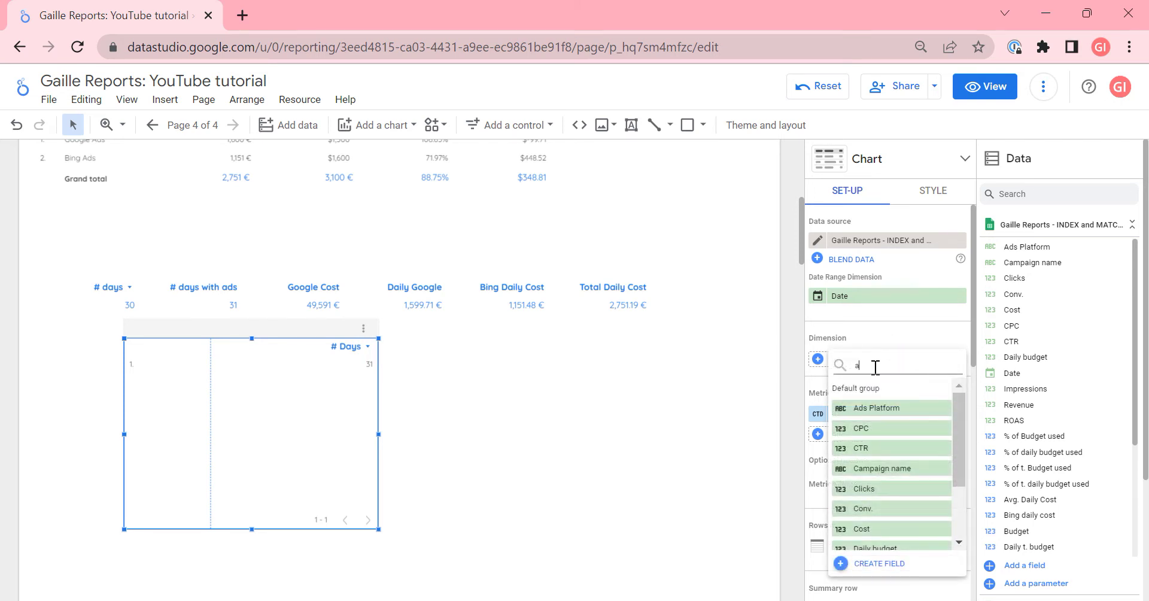
click(896, 408)
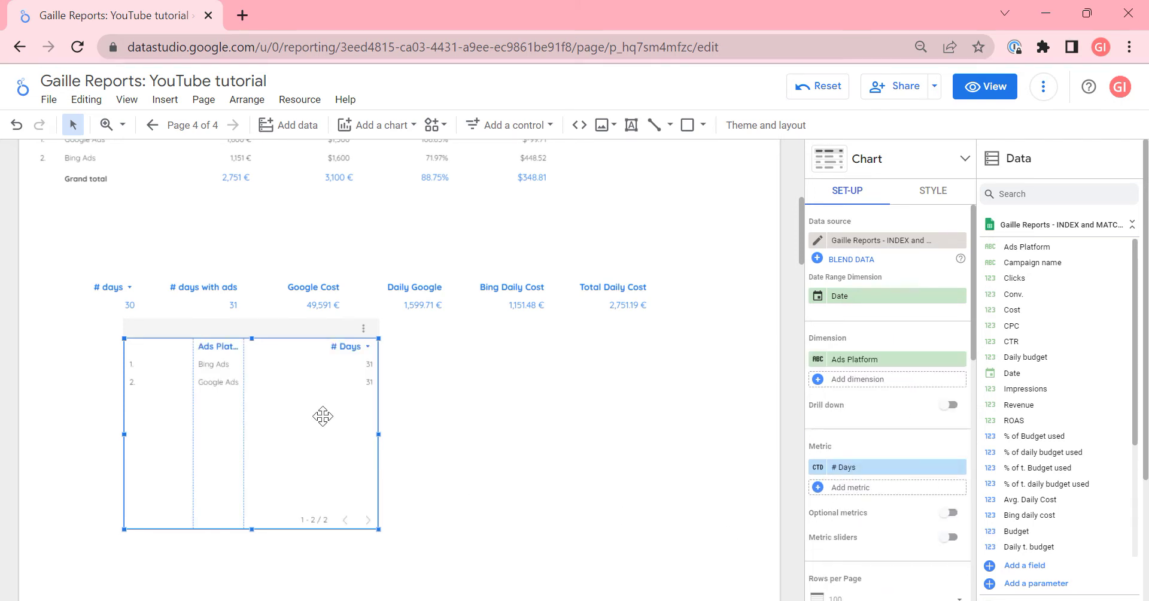
mouse_move(193, 372)
mouse_down()
mouse_move(141, 364)
mouse_move(147, 372)
mouse_up()
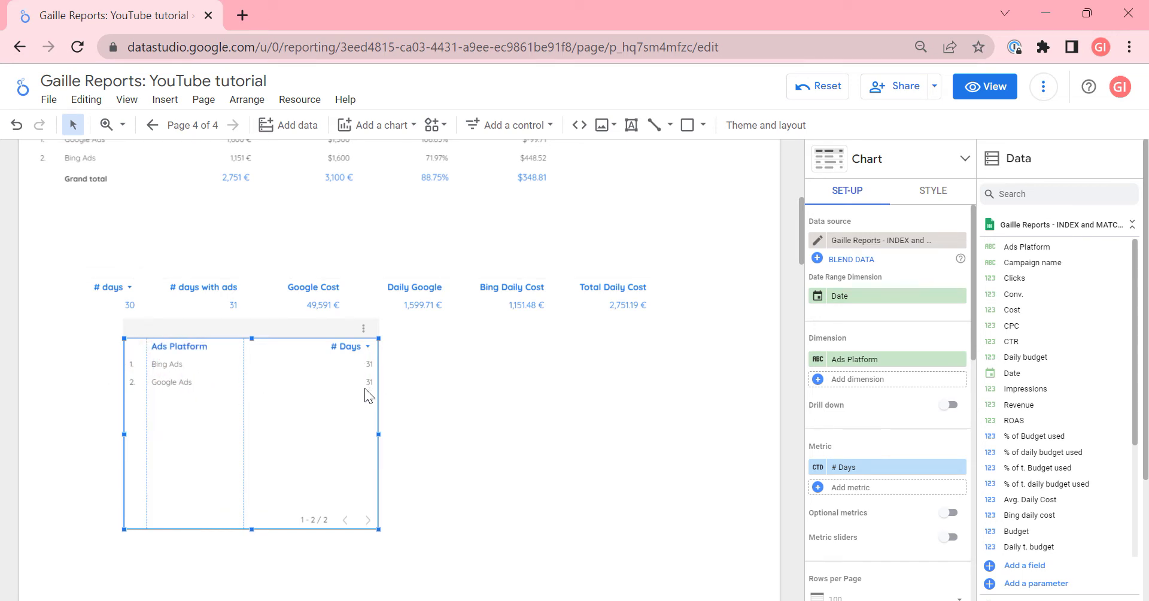
scroll(306, 274, up, 1)
click(206, 219)
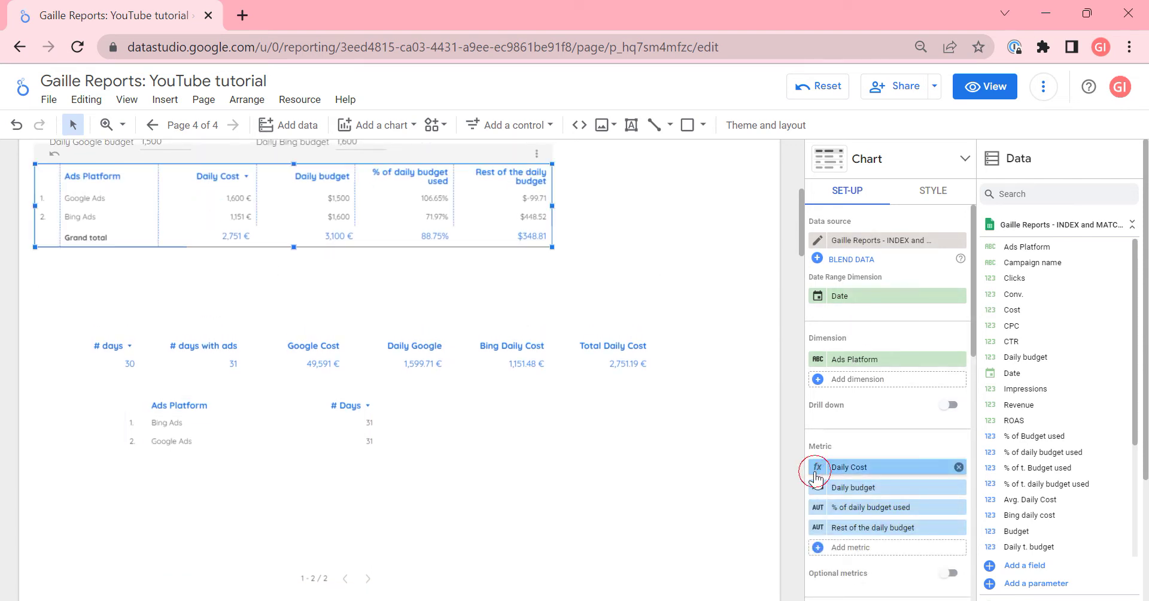
Inspect the Daily Cost formula and the SUM function help.
click(817, 467)
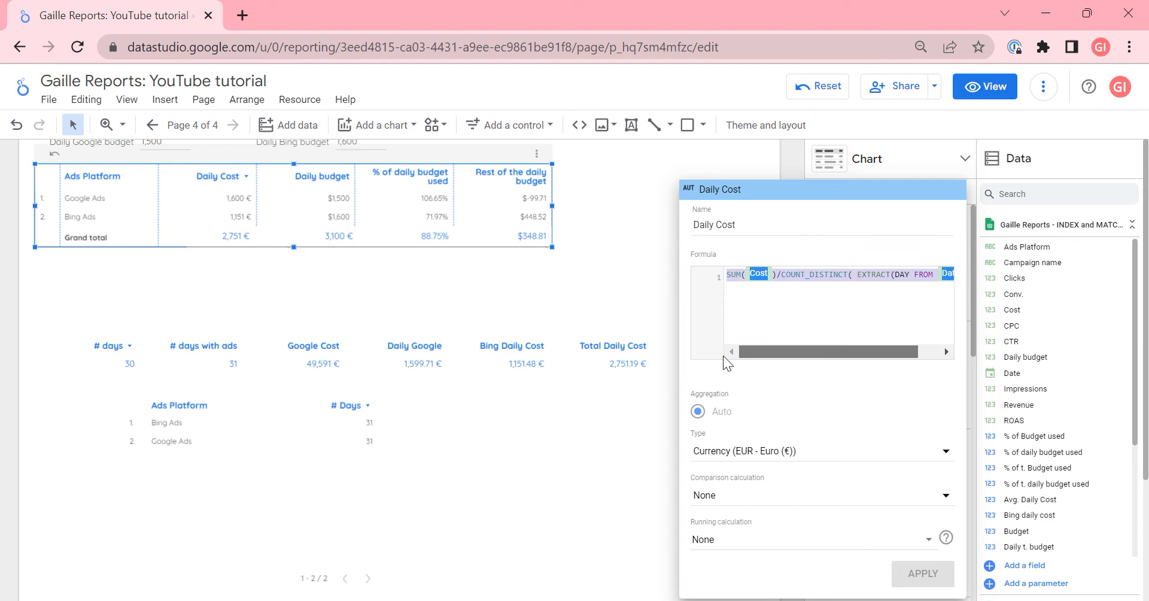
click(773, 308)
drag(786, 350, 725, 325)
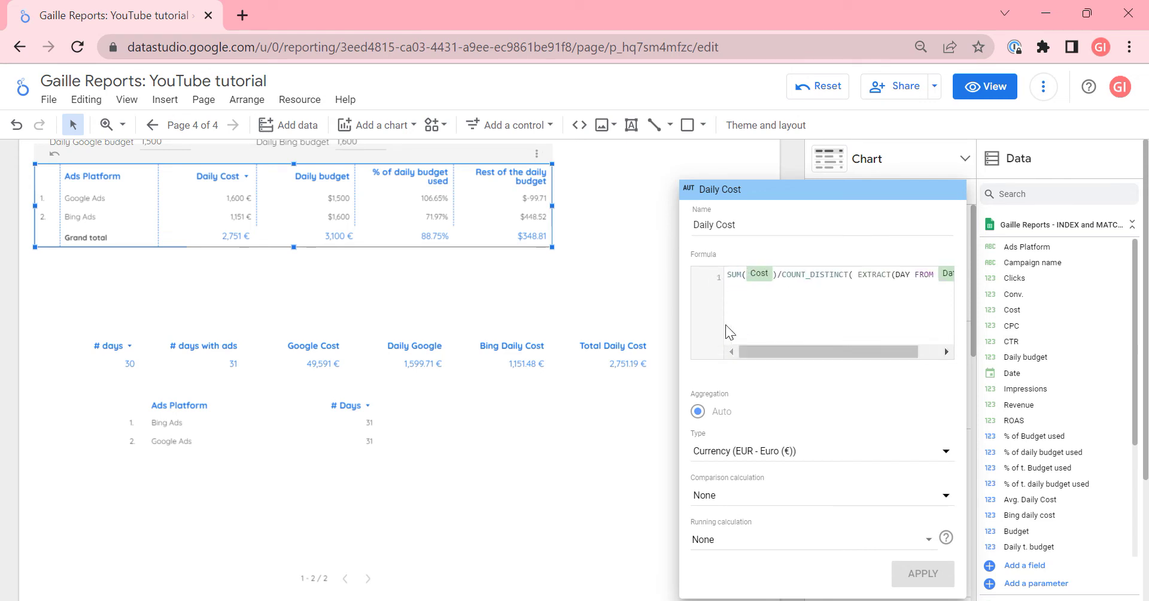
click(777, 273)
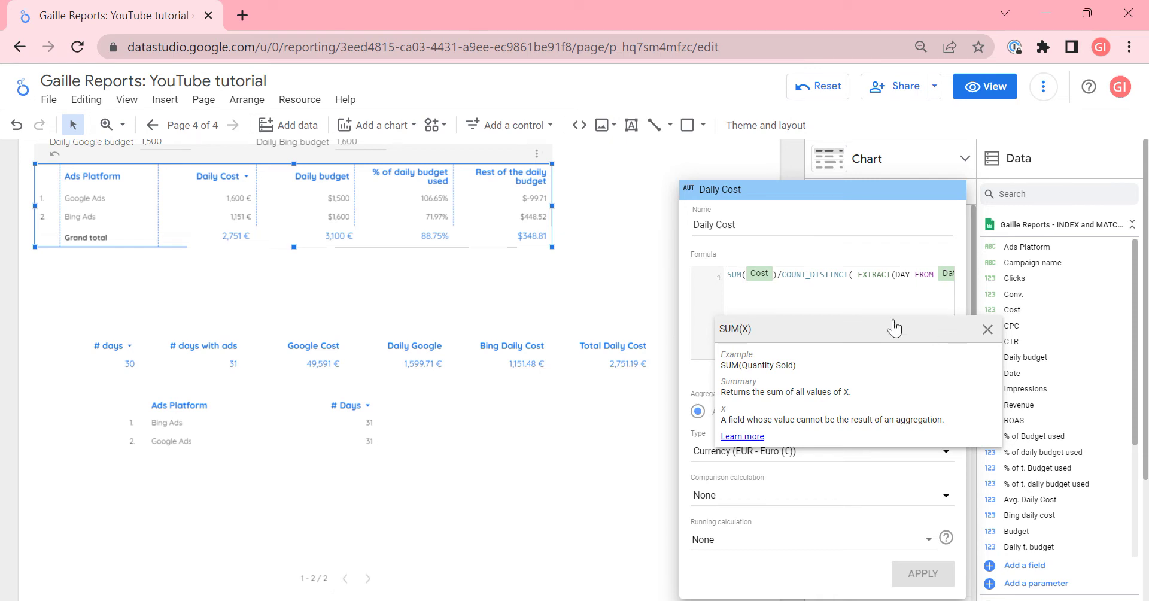
click(986, 329)
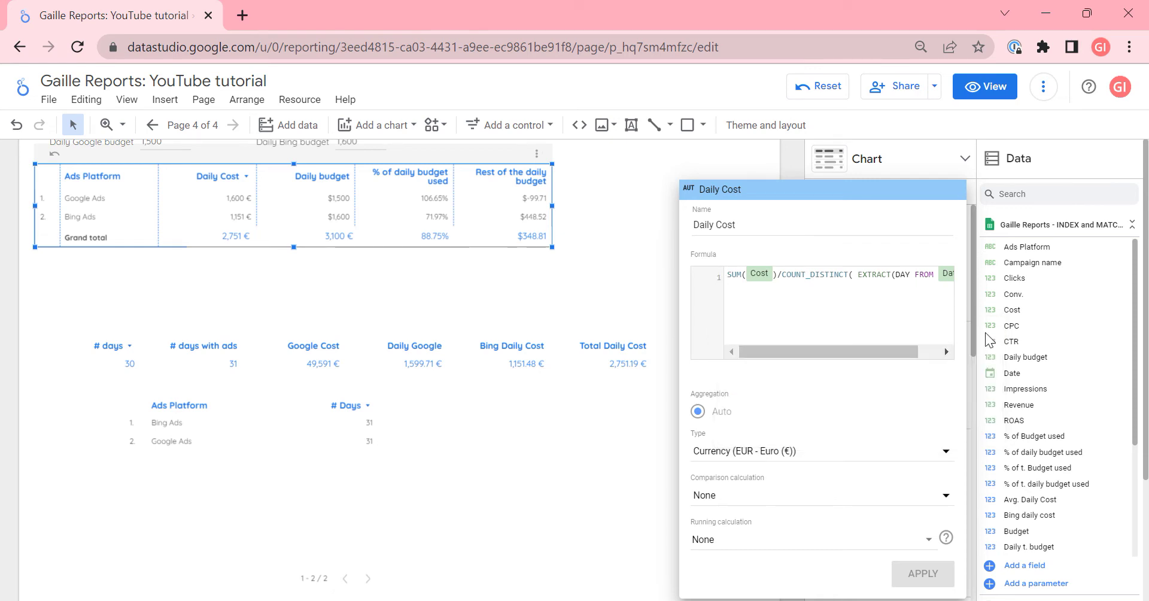
Add Cost as a metric to the lower test table and widen the table.
click(781, 268)
click(290, 436)
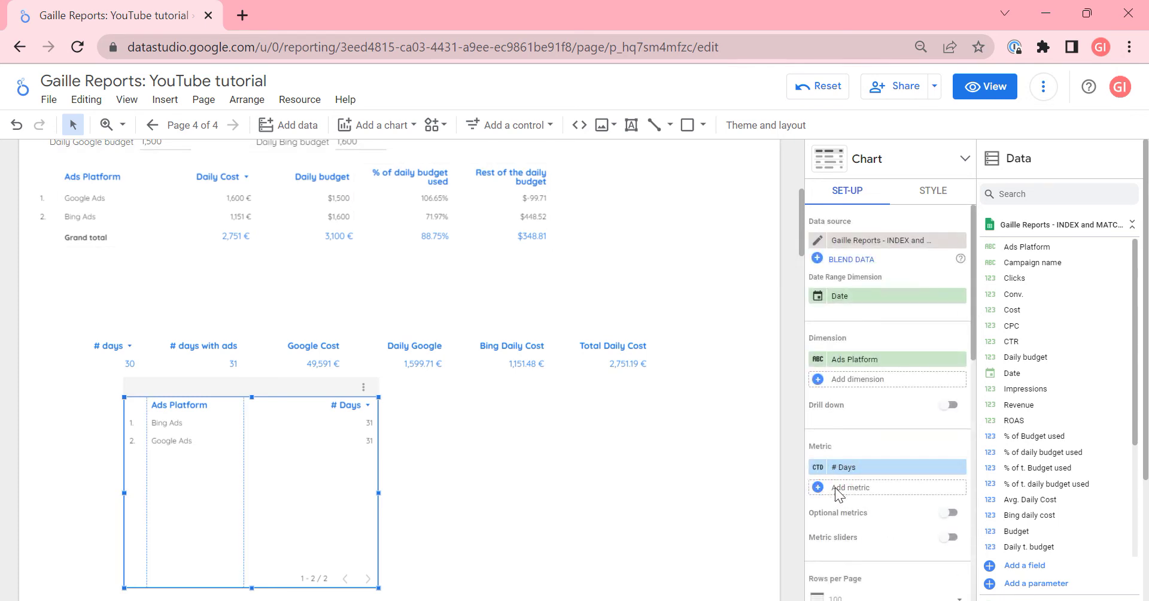
click(835, 487)
text(cost)
click(877, 470)
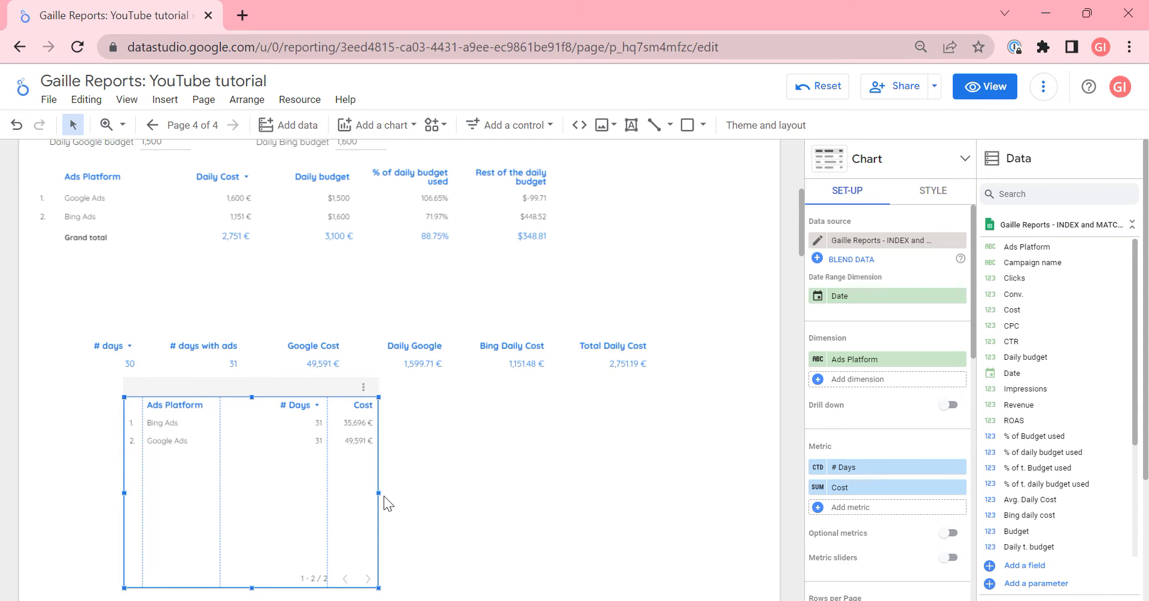
drag(378, 491, 421, 491)
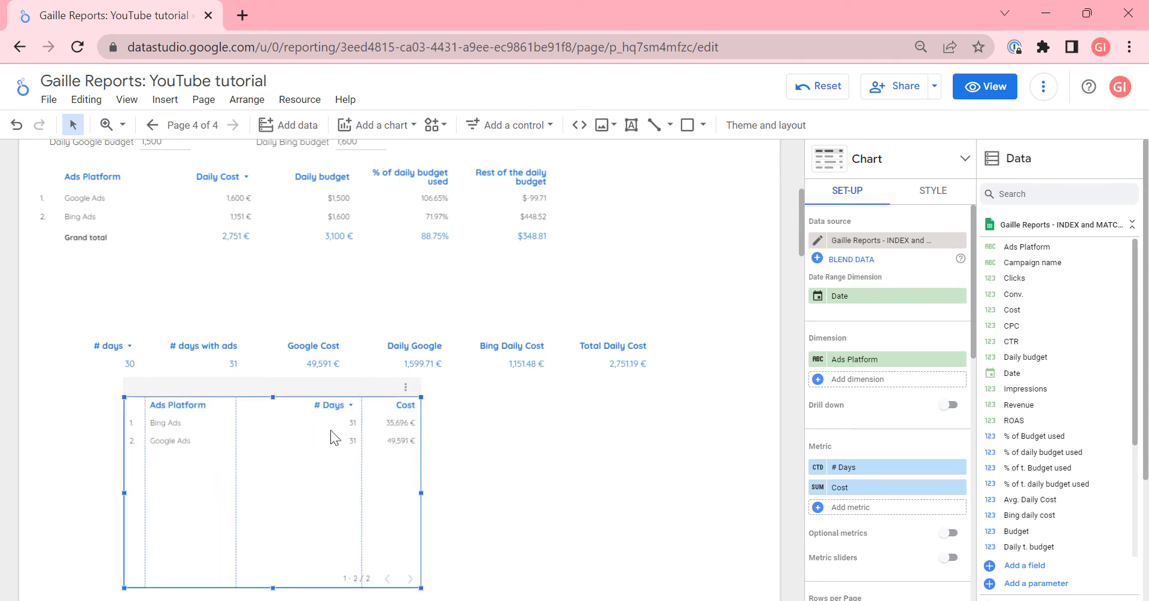
click(160, 197)
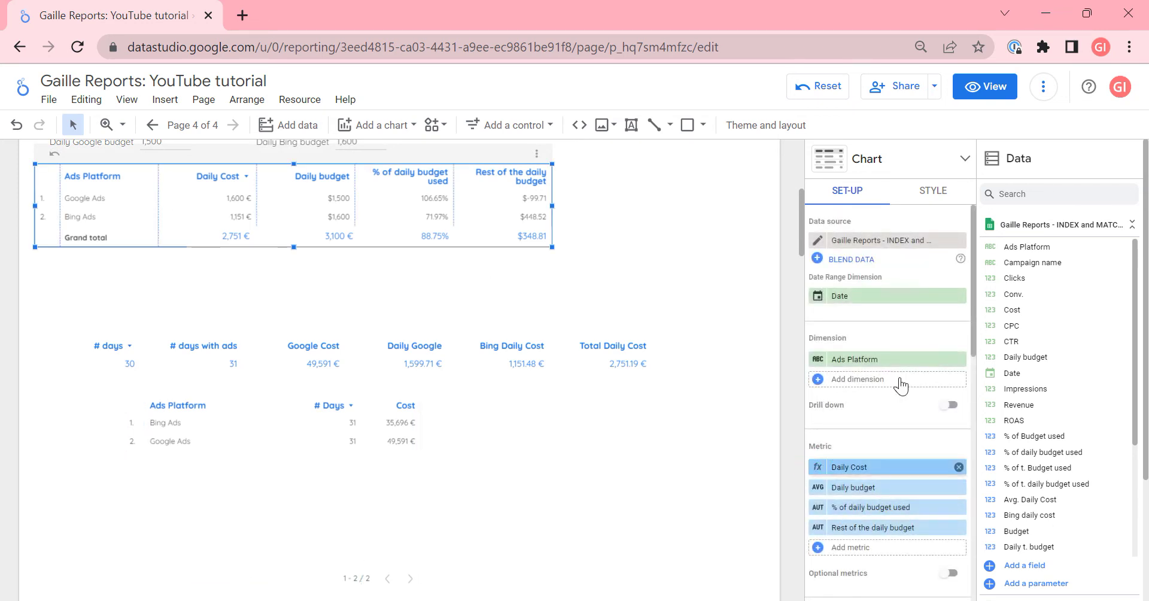
click(433, 488)
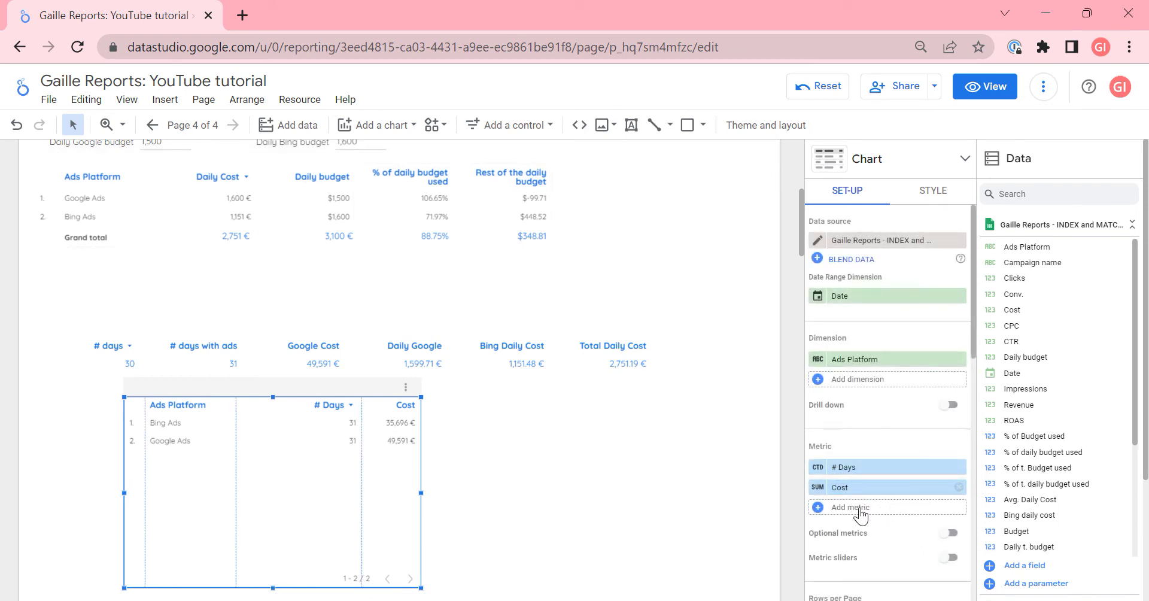
Create an 'Avg. daily budget' calculated metric from the pasted daily cost formula.
click(859, 507)
click(873, 590)
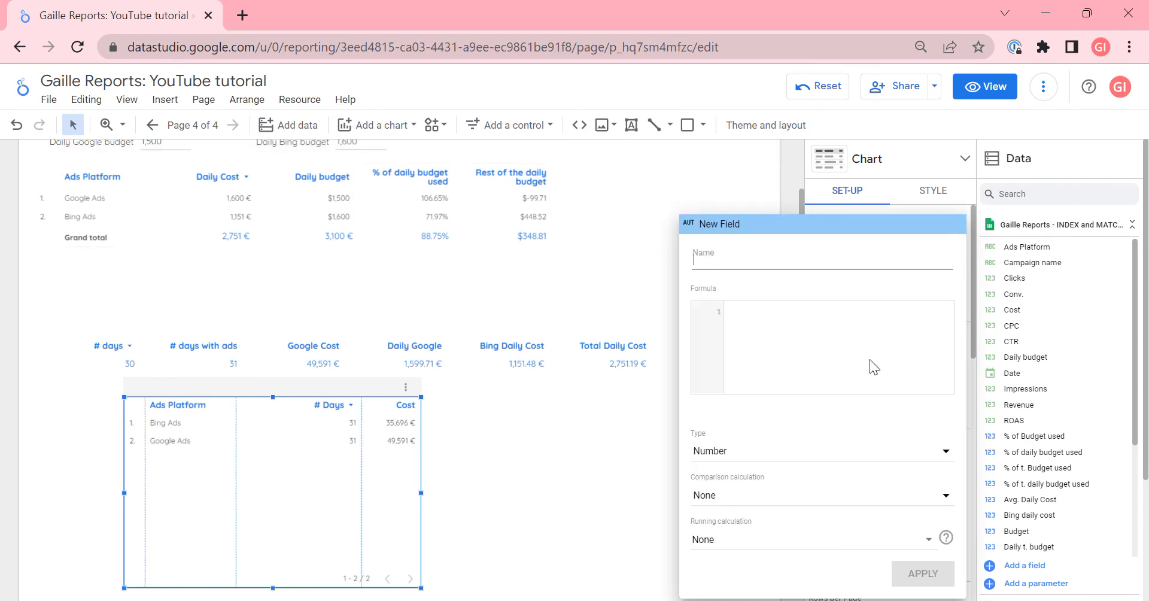
click(863, 373)
key(ctrl+v)
click(739, 257)
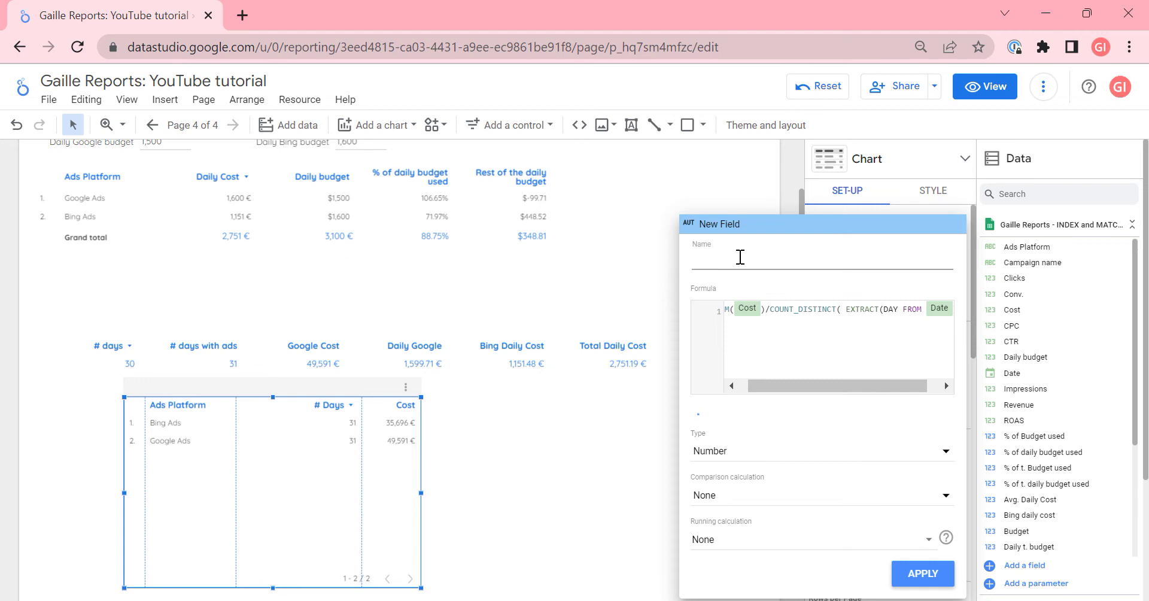
text(A)
text( daiy)
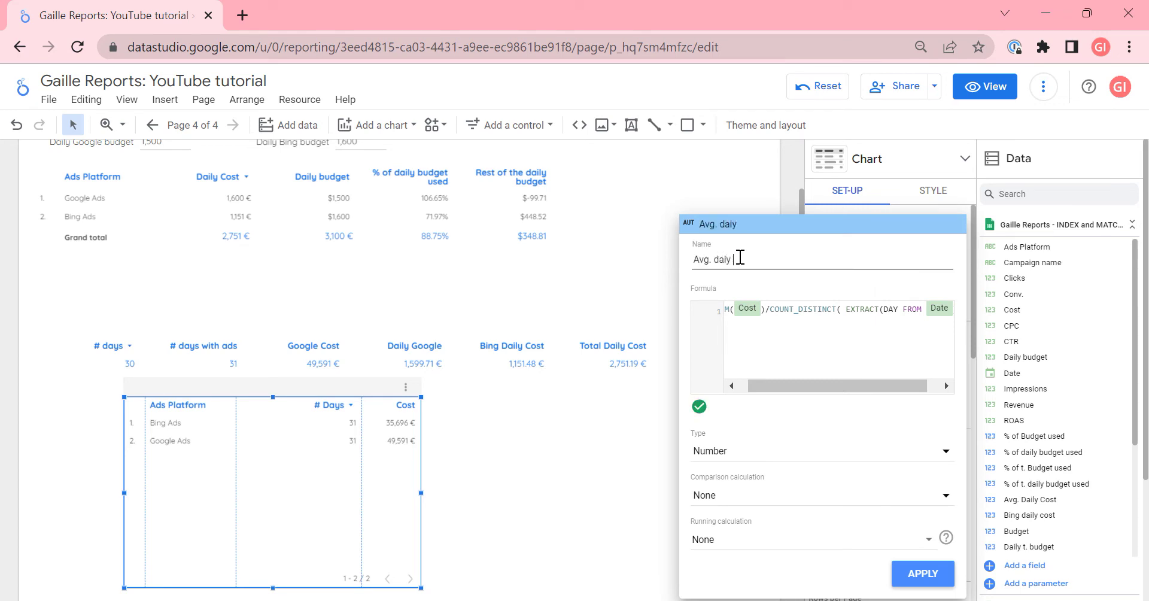
text(busget)
text(et)
click(918, 573)
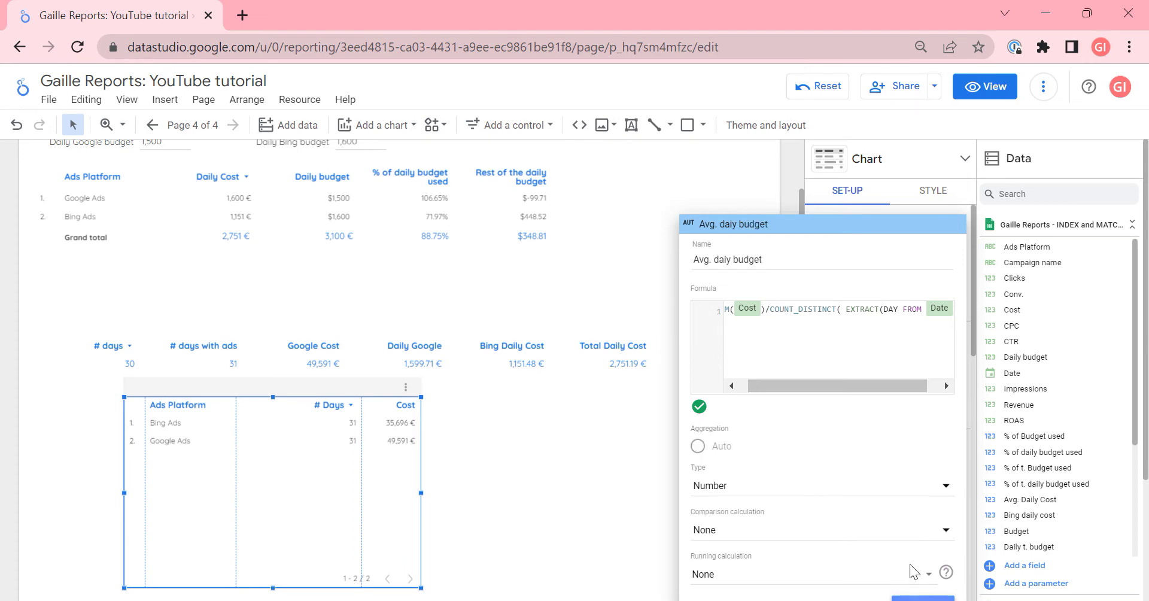
click(514, 439)
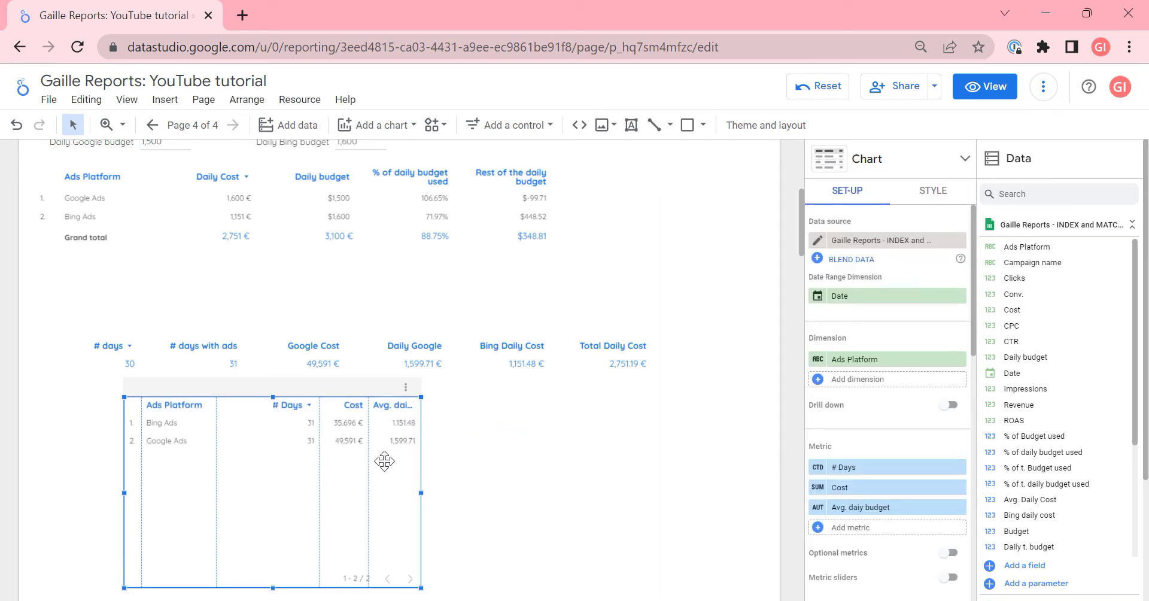
mouse_move(290, 206)
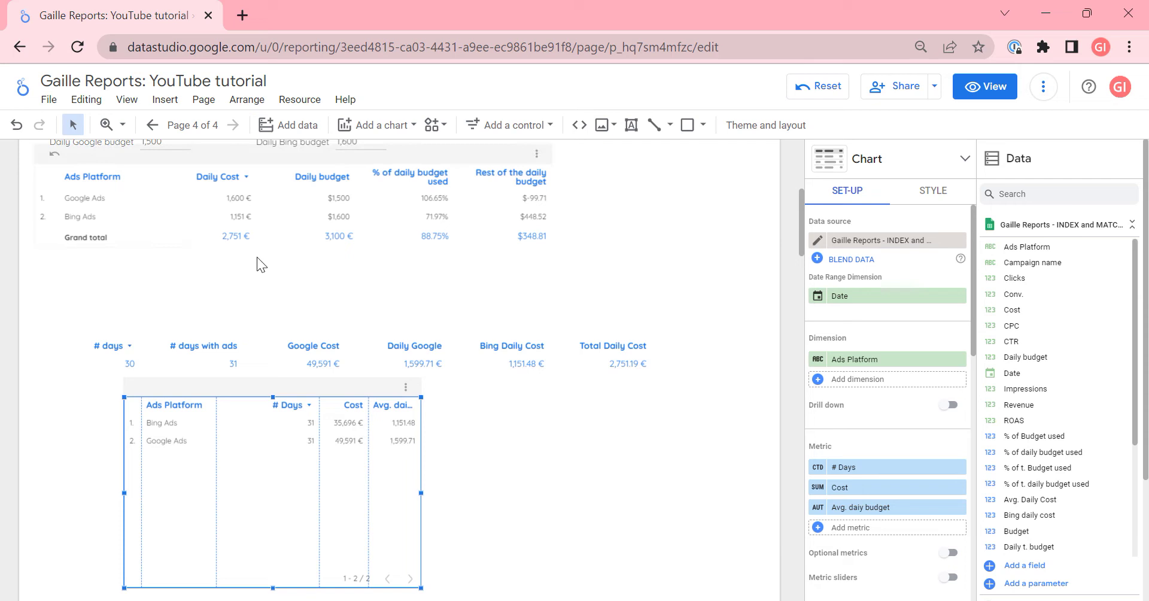
Select the upper budget table's Grand total row, then deselect on empty canvas.
scroll(743, 258, up, 2)
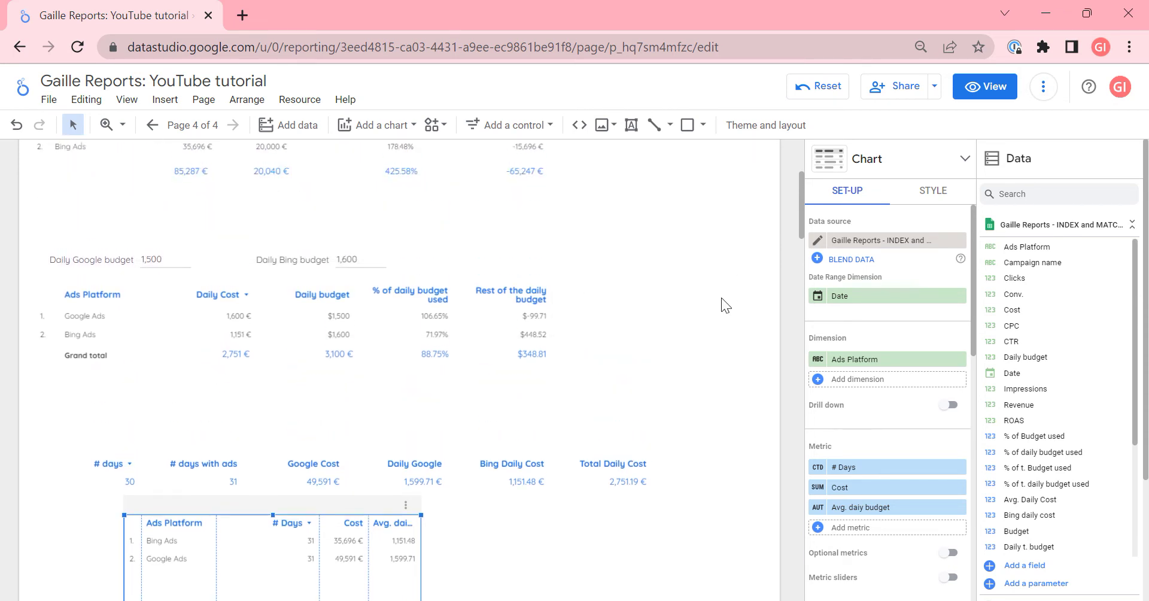
scroll(563, 426, down, 1)
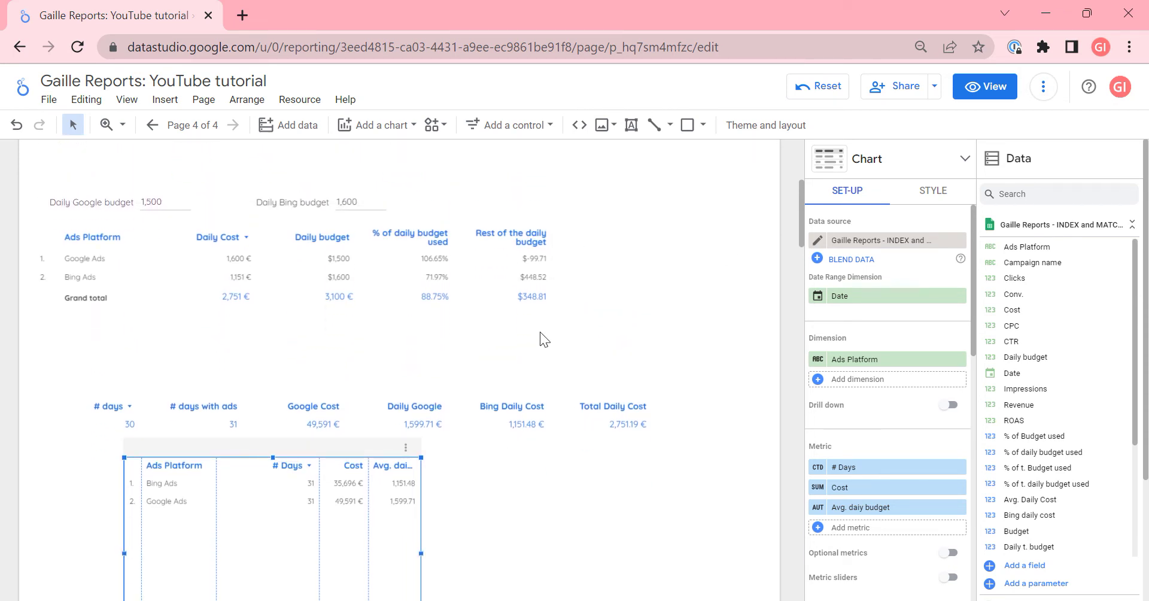
click(306, 243)
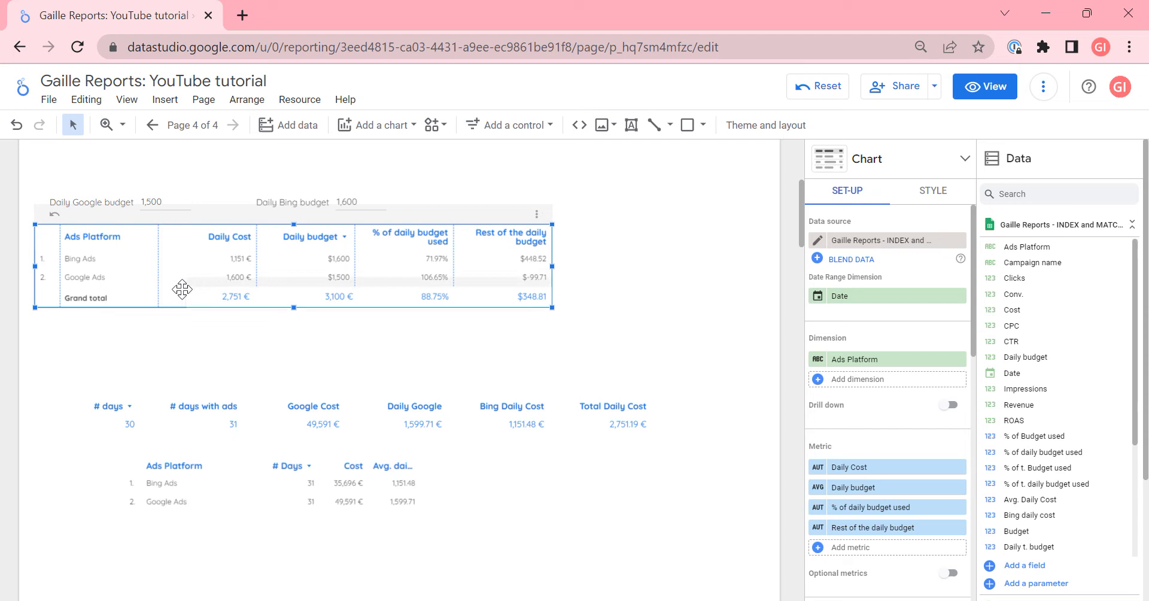
click(274, 288)
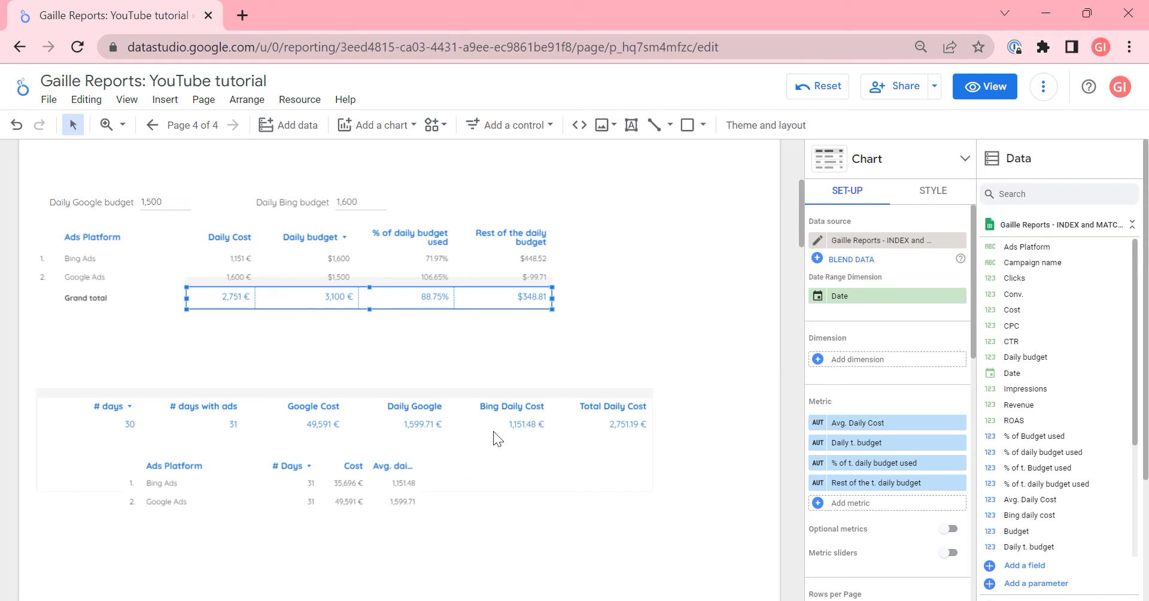
click(454, 530)
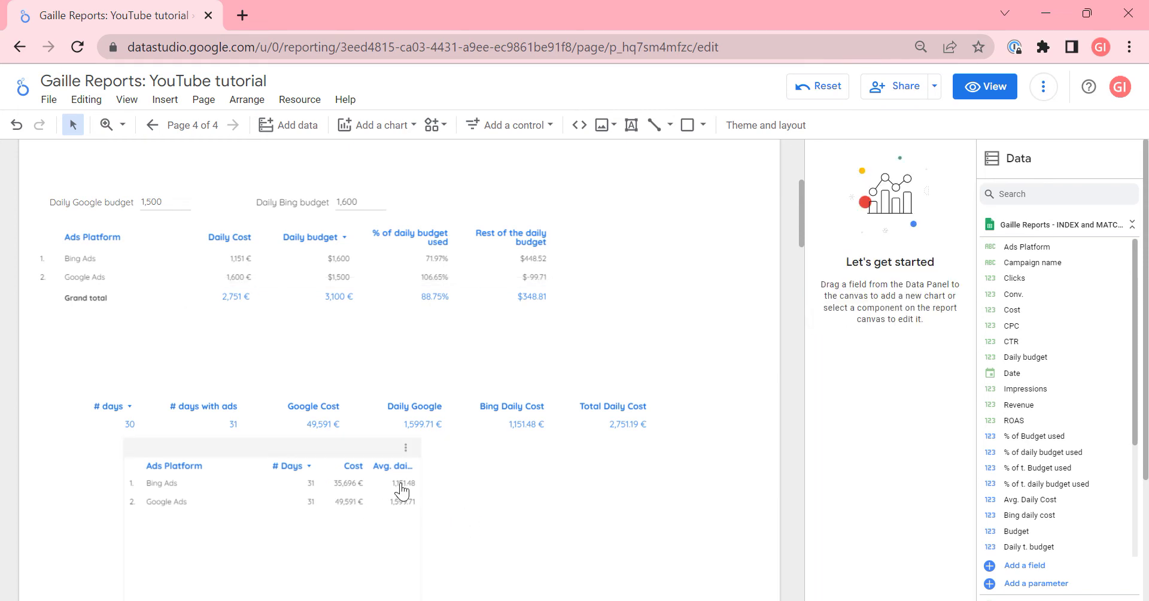
Widen the test table, narrow # Days so Avg. daily budget fits, and undo an accidental move.
click(410, 509)
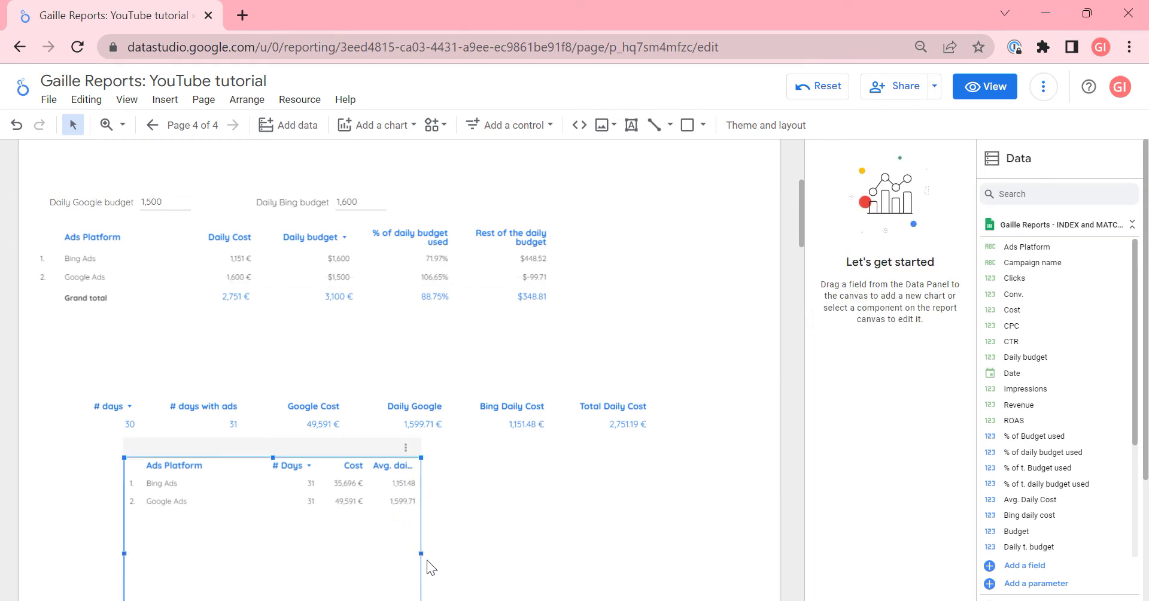
drag(420, 553, 521, 552)
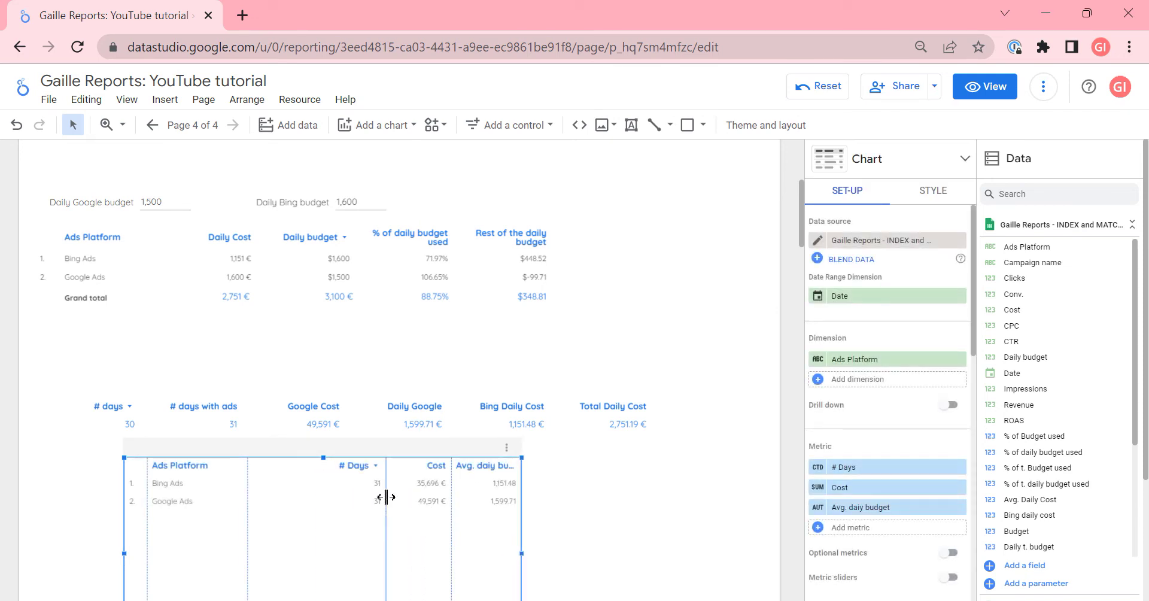
drag(386, 495, 366, 495)
drag(452, 495, 424, 492)
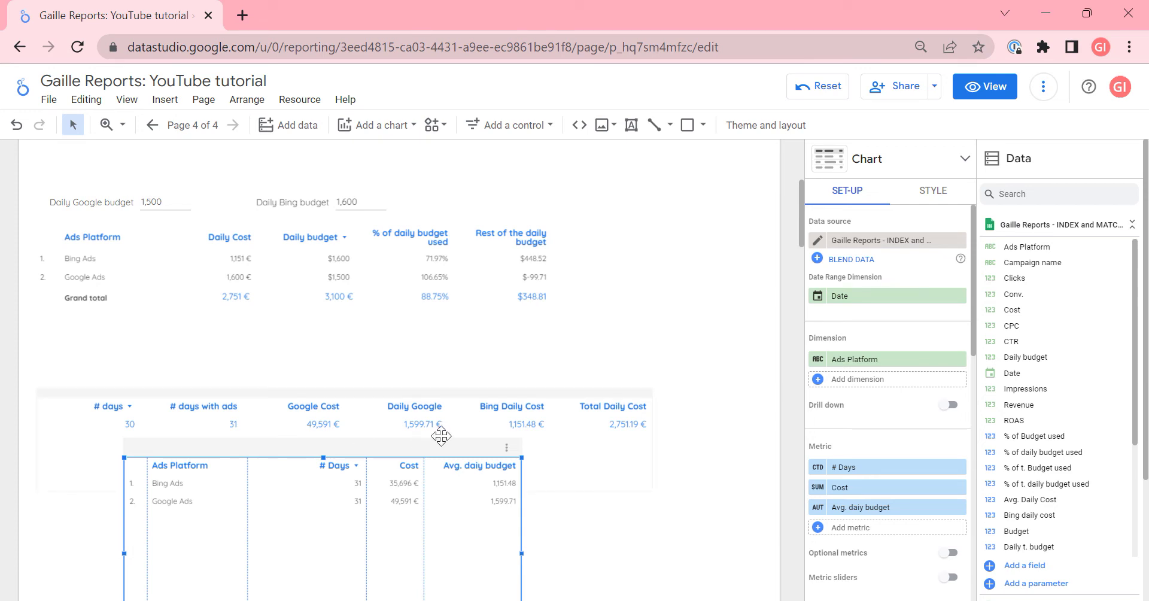
click(466, 400)
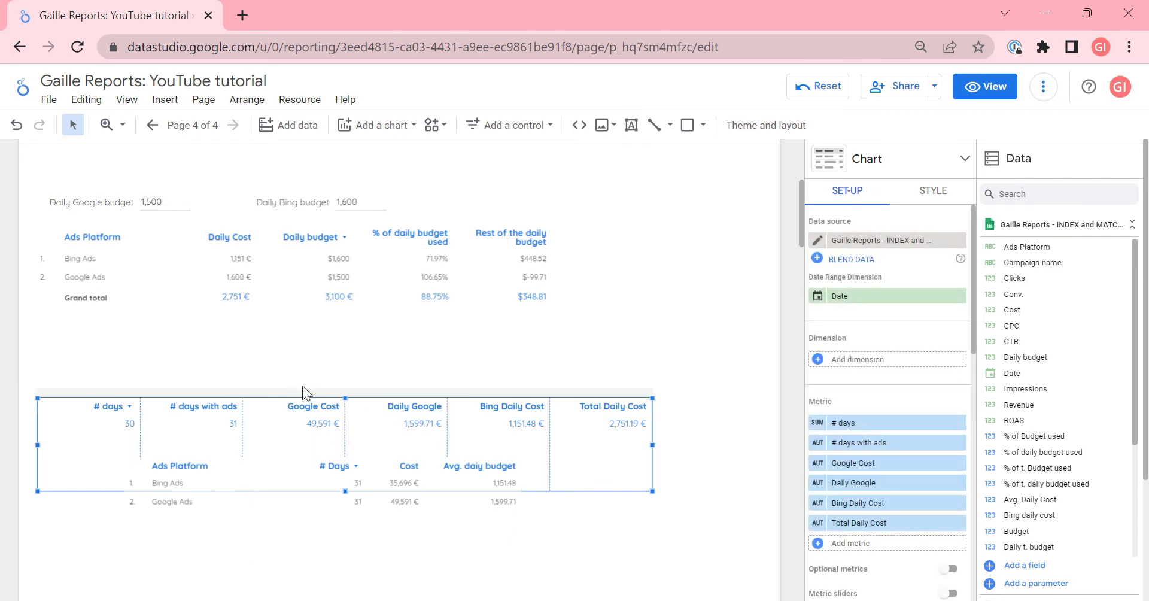
click(412, 529)
key(ctrl+z)
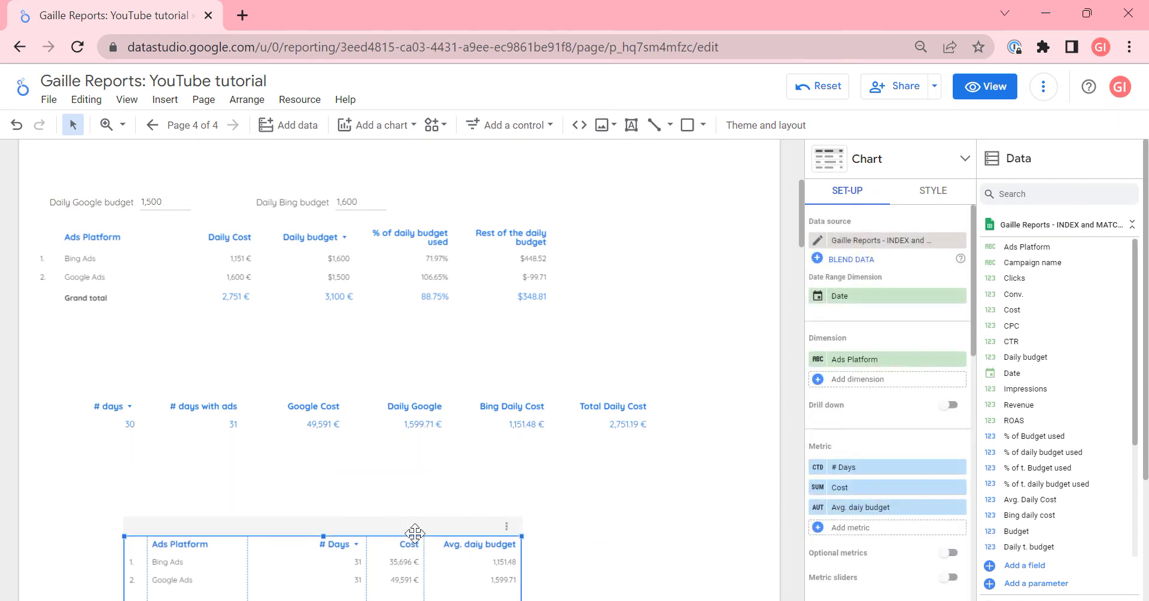
click(470, 416)
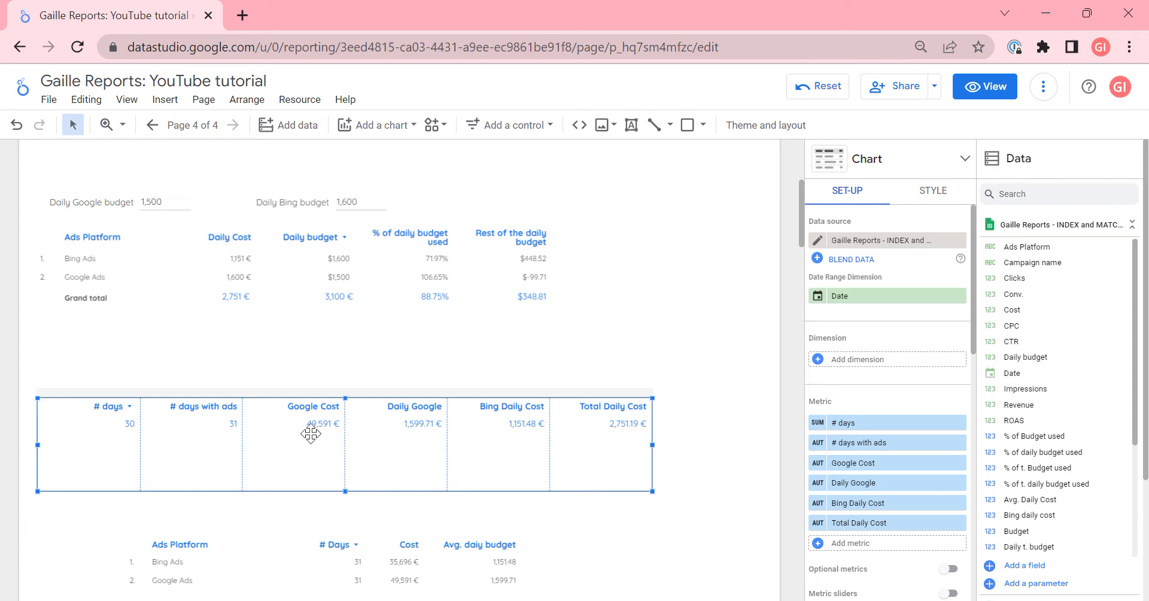
Paste the Daily Google formula into a new text box below the test table.
mouse_move(886, 462)
click(818, 482)
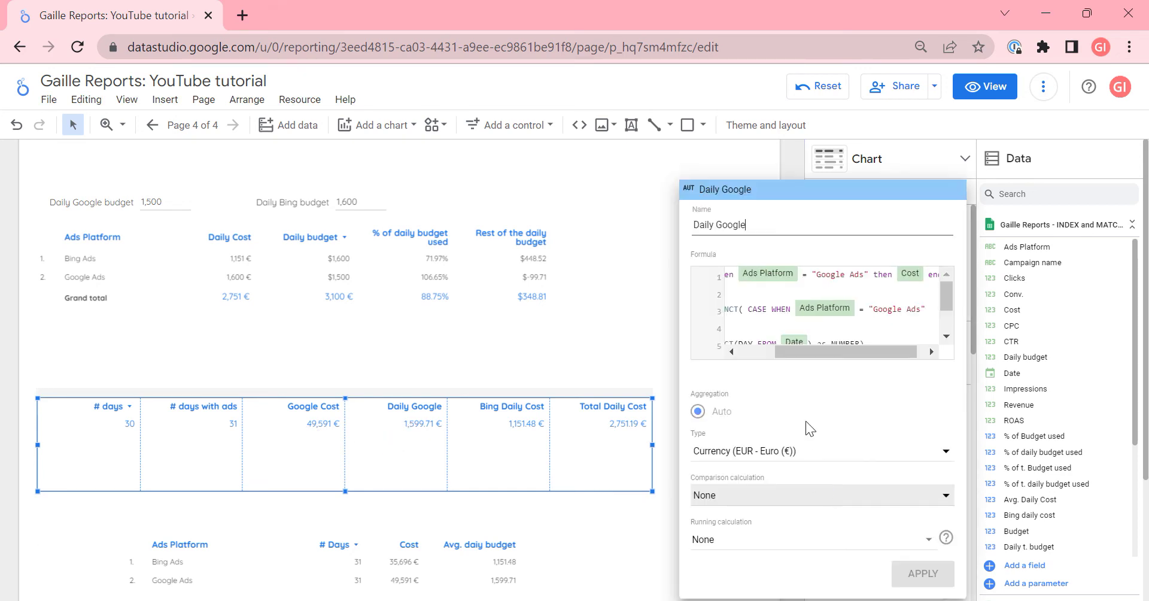
drag(816, 353, 780, 353)
key(ctrl+a)
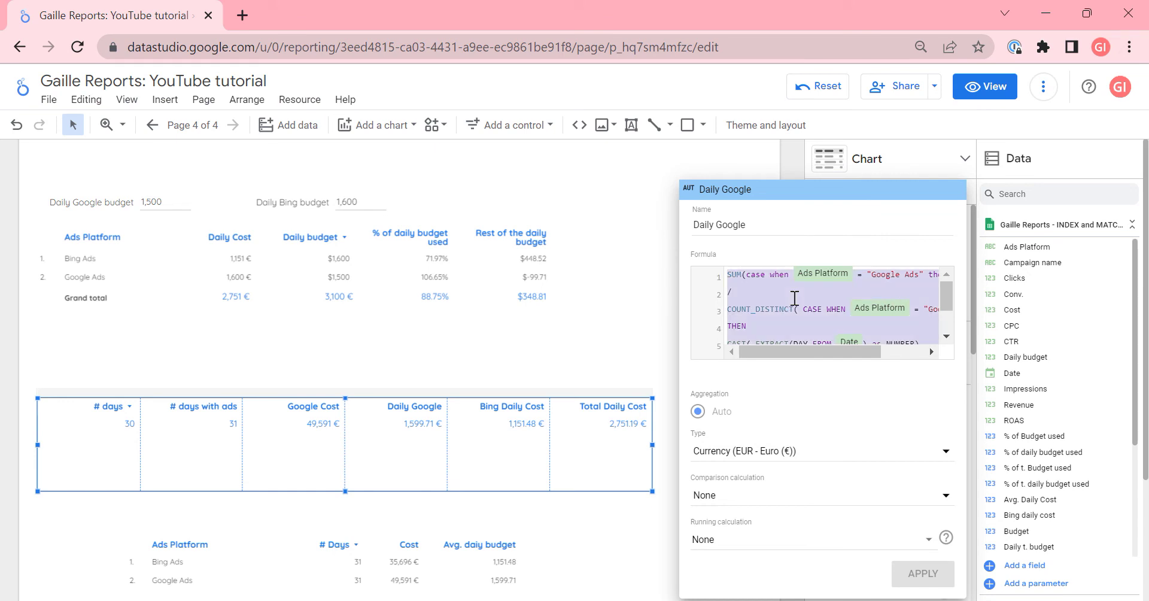
click(607, 358)
click(630, 124)
scroll(546, 435, down, 5)
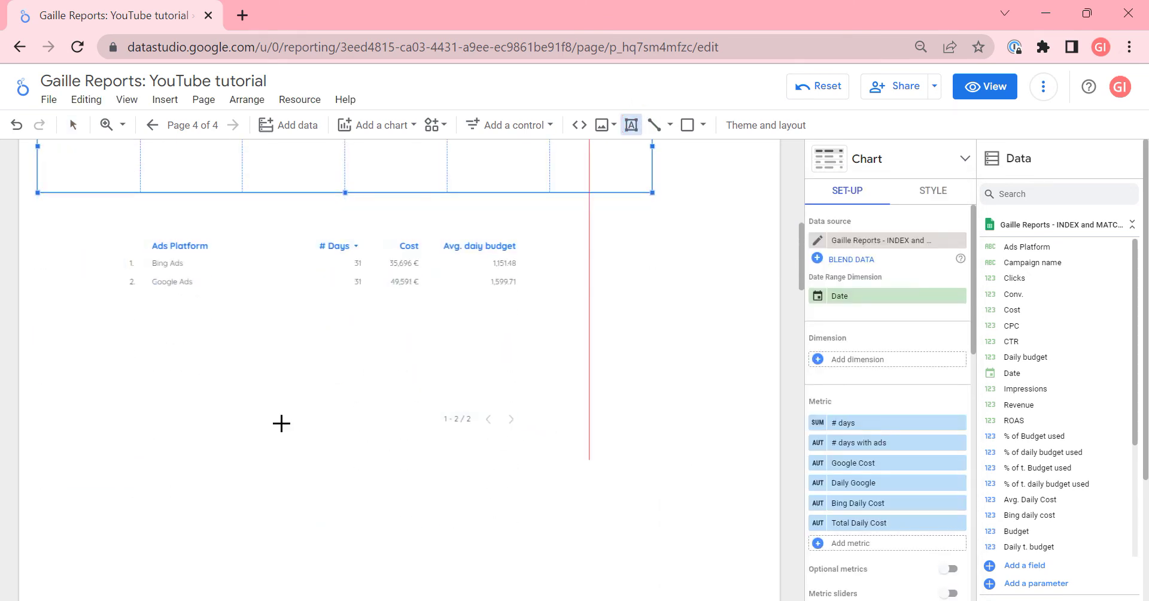
click(287, 466)
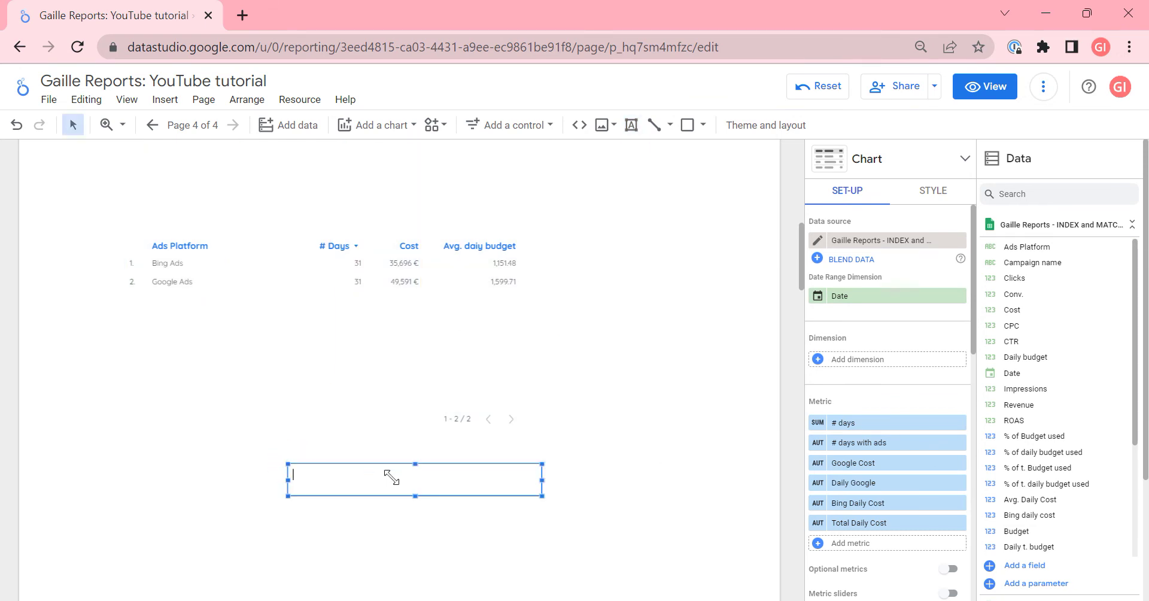
text(sum(case when Ads Platform = "Google Ads" then Cost end) / COUNT_DISTINCT( CASE WHEN Ads Platform = "Google Ads" THEN CAST( EXTRACT(DAY FROM Date) as NUMBER) End ))
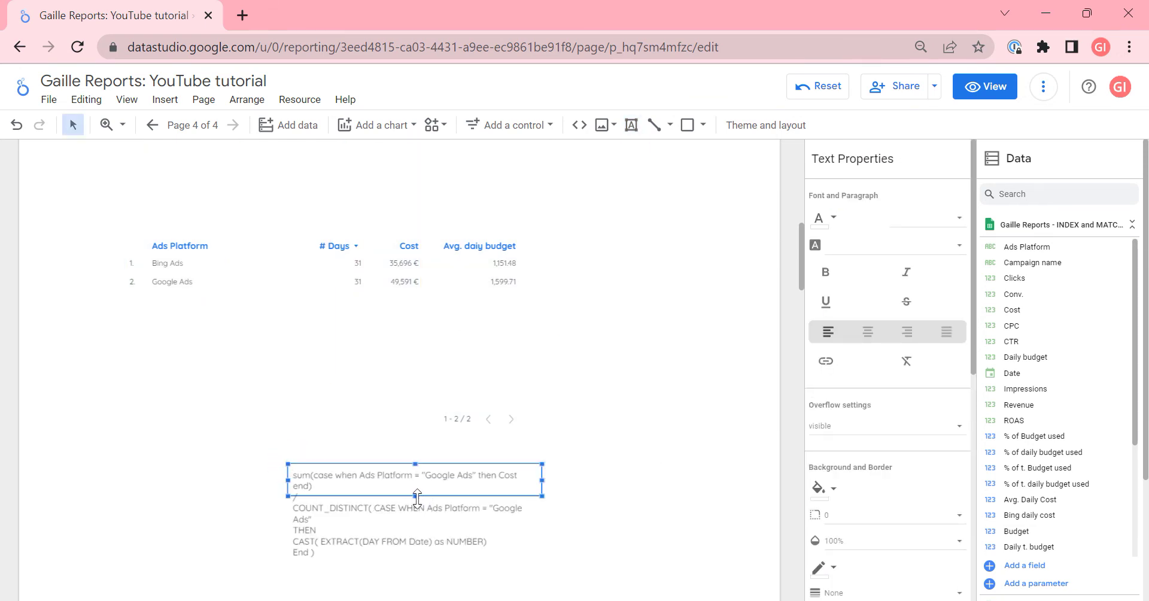
drag(414, 495, 415, 571)
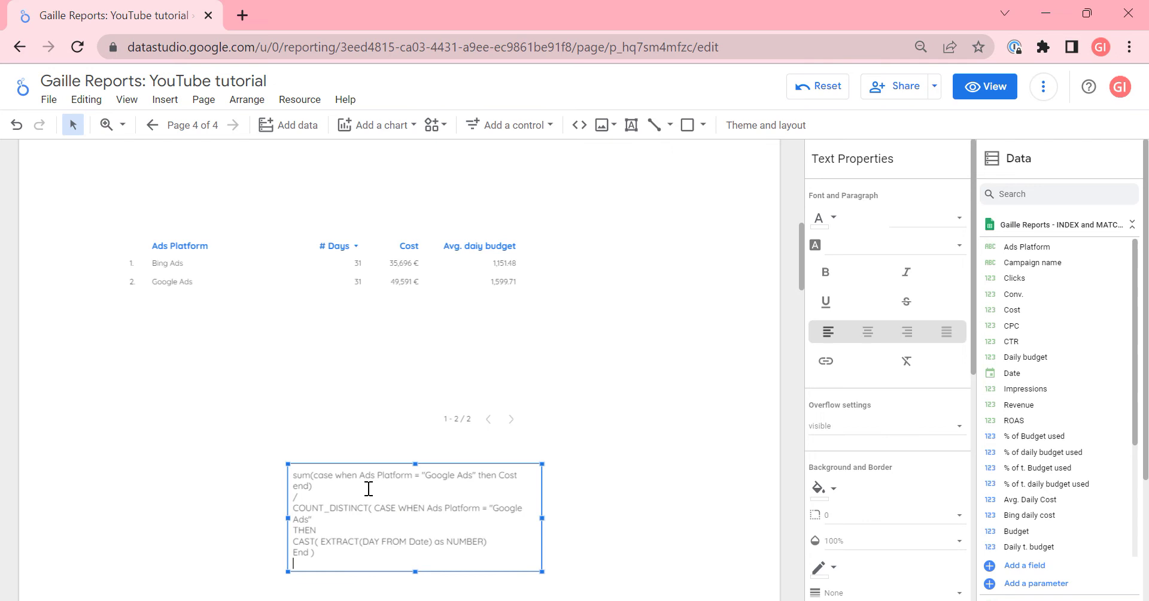
Put the division sign on its own line between blank lines and enlarge the note box.
drag(312, 485, 270, 457)
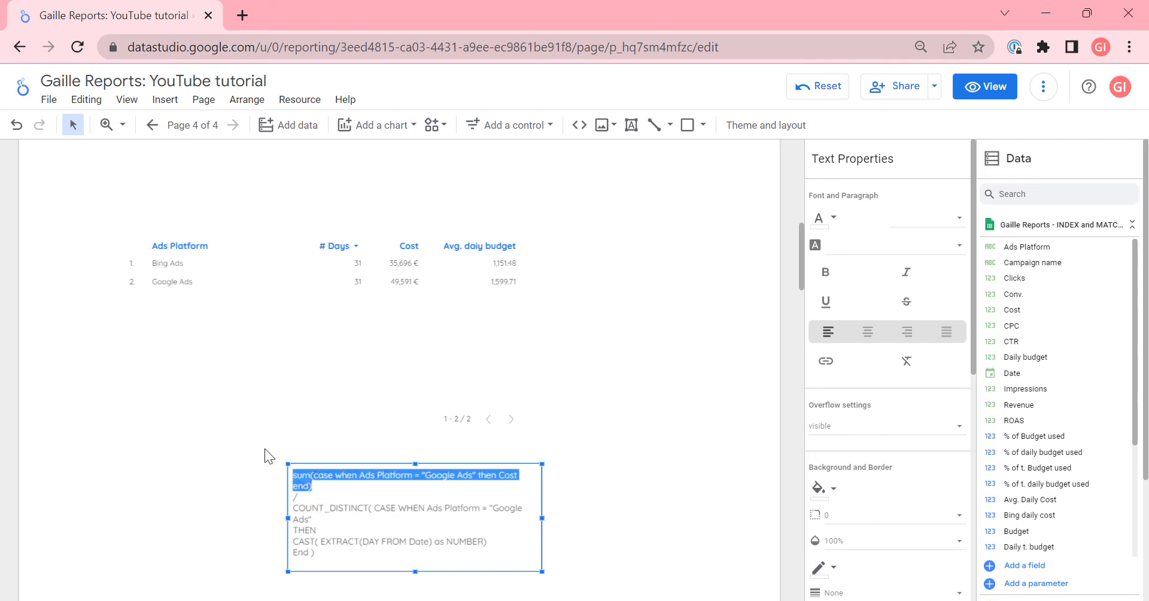
double_click(295, 498)
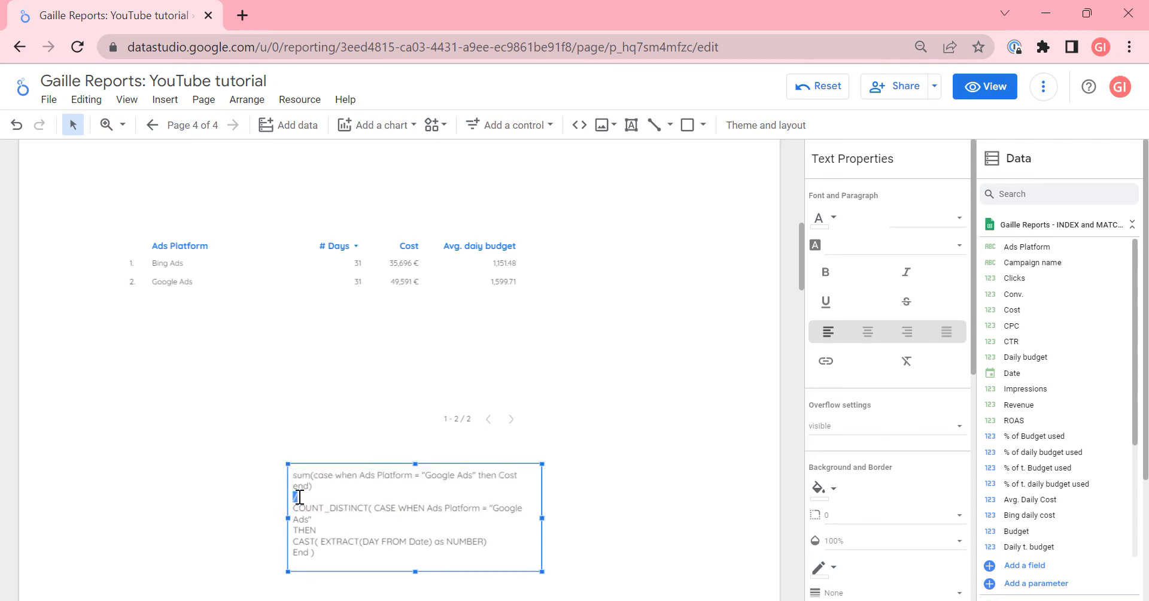
key(Return)
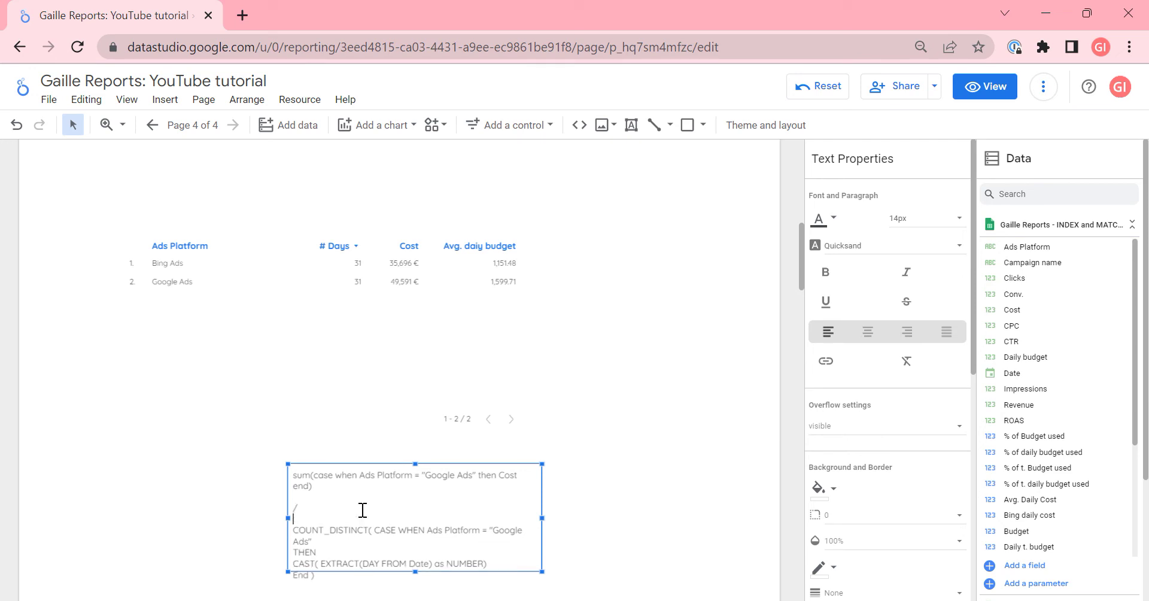
key(End)
key(Return)
drag(415, 571, 415, 589)
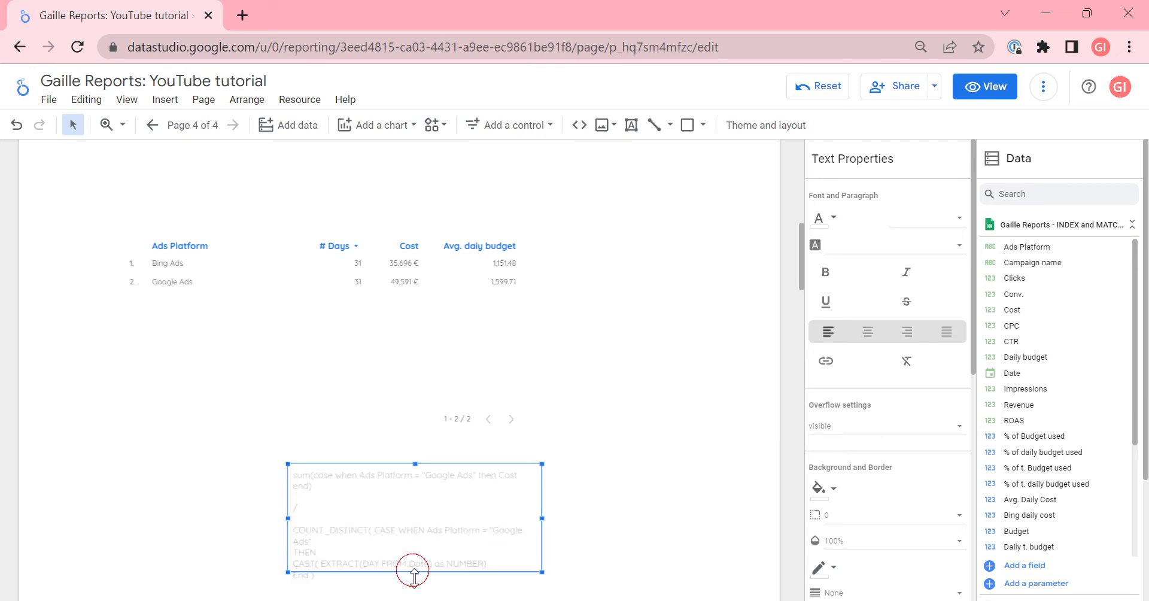
click(327, 484)
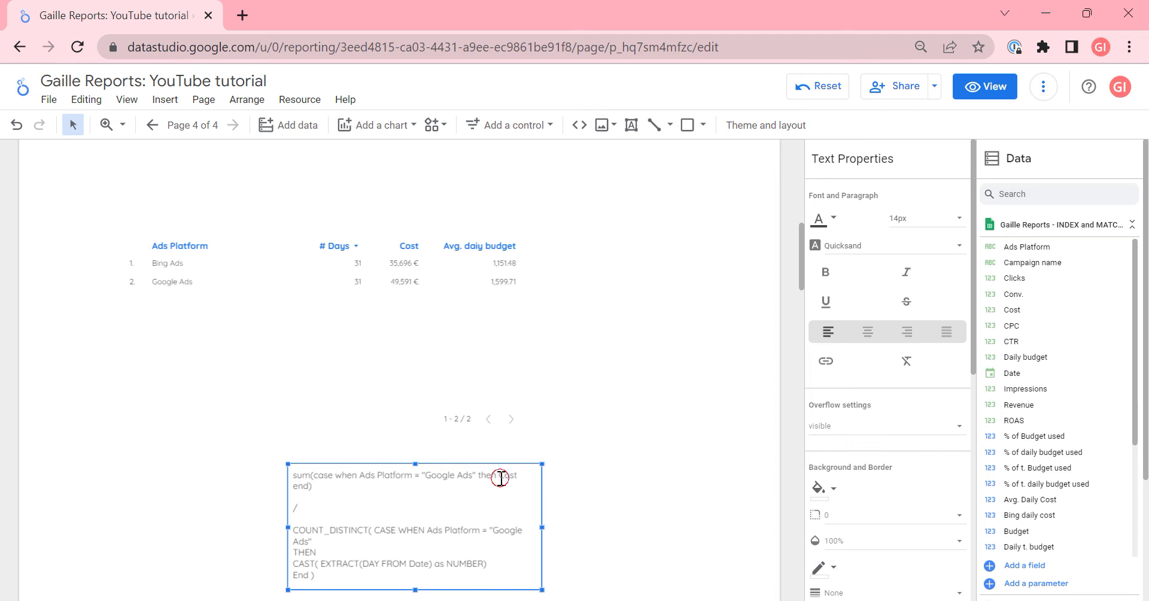
drag(503, 475, 518, 473)
drag(375, 529, 528, 540)
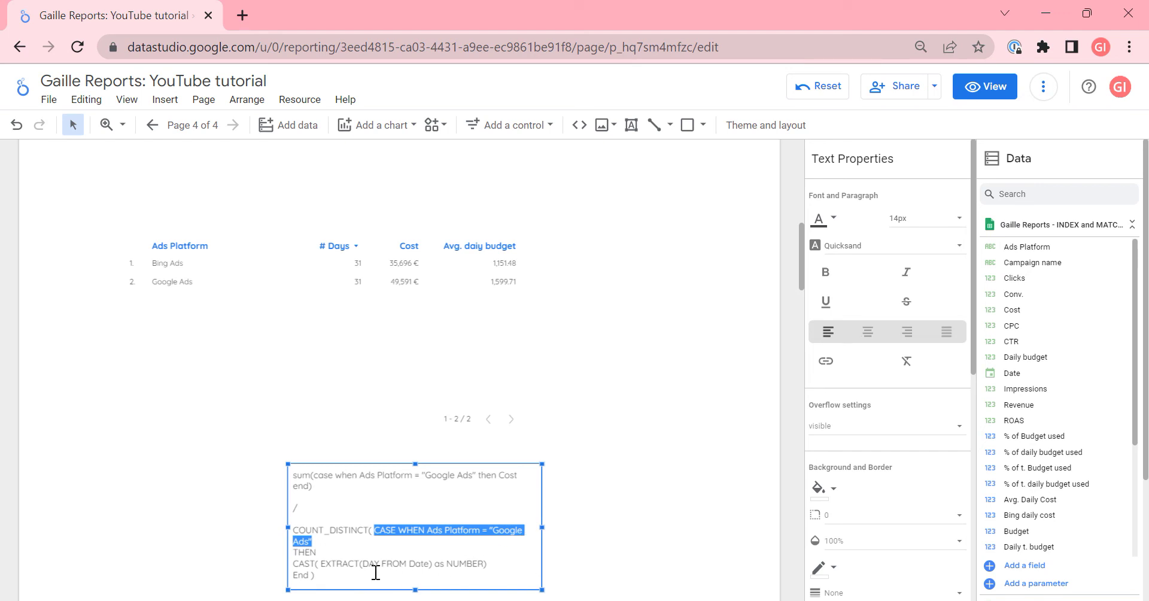
Check the summary table's Total Daily Cost formula, then close its editor.
click(571, 546)
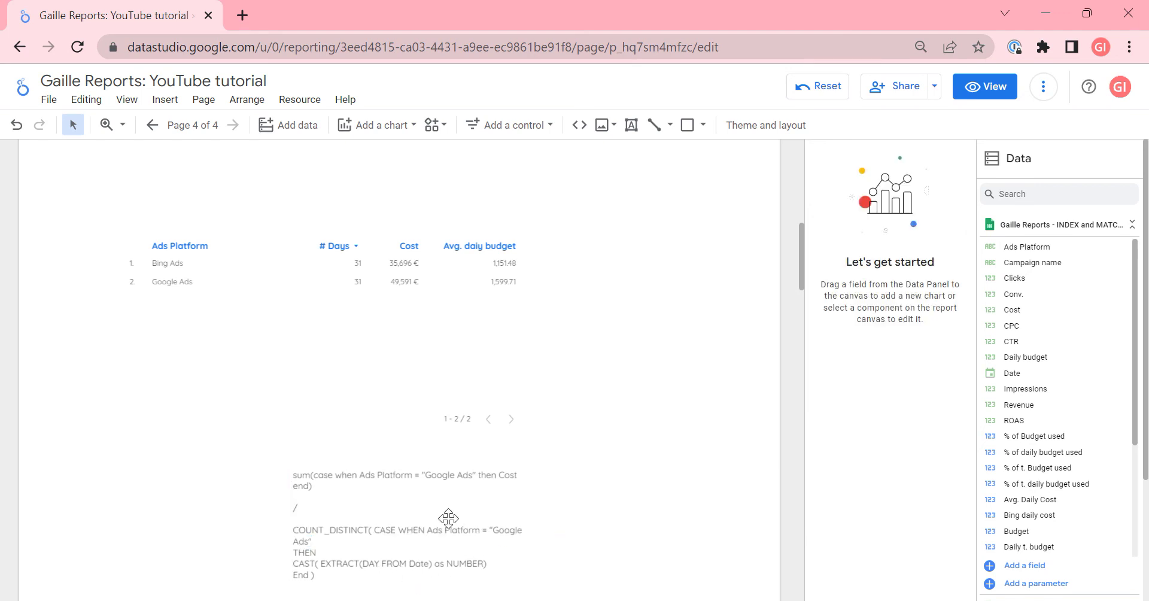
scroll(526, 379, up, 3)
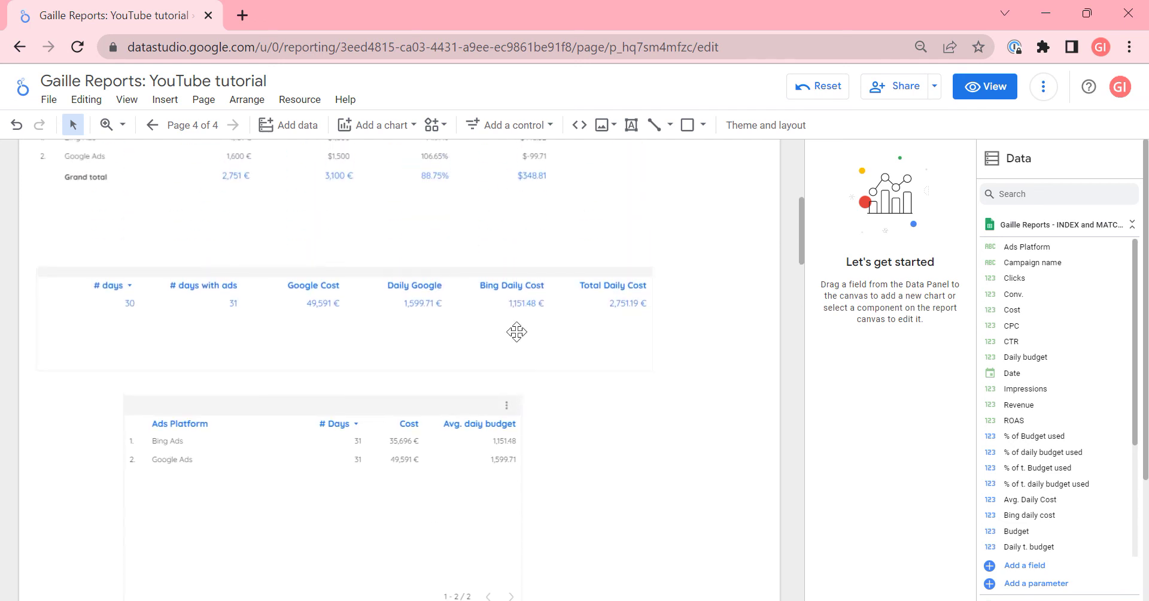
click(516, 332)
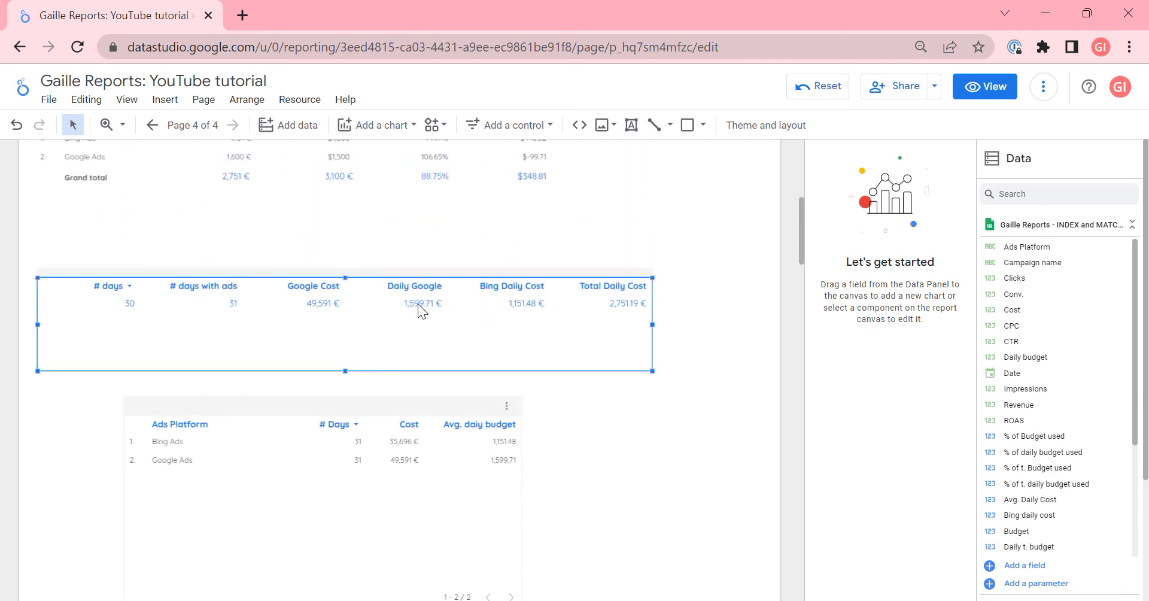
click(533, 310)
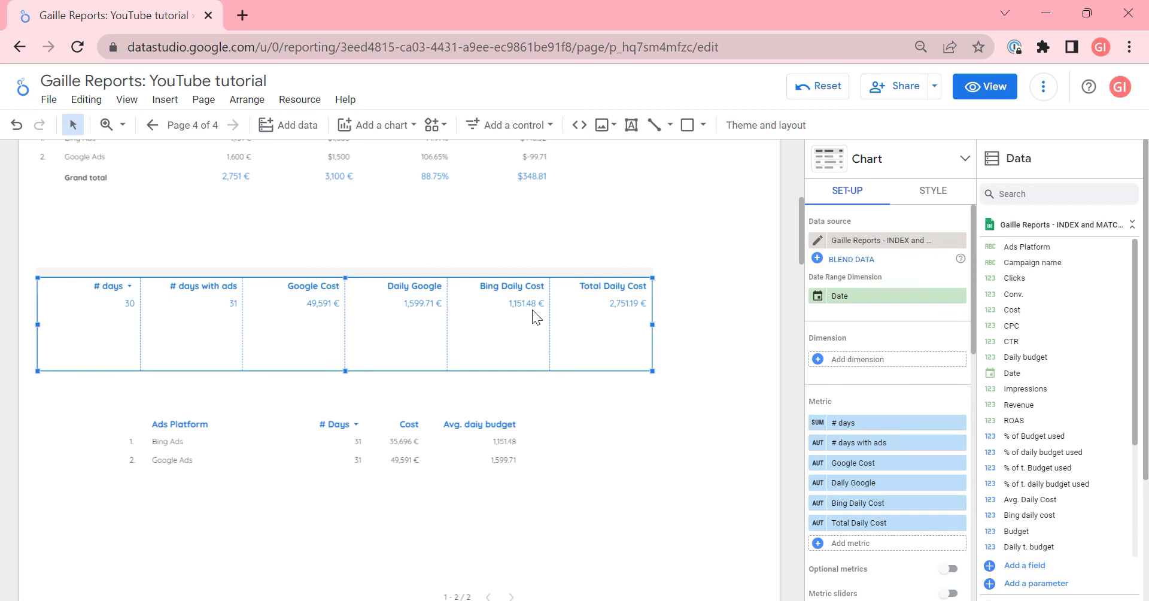
click(815, 523)
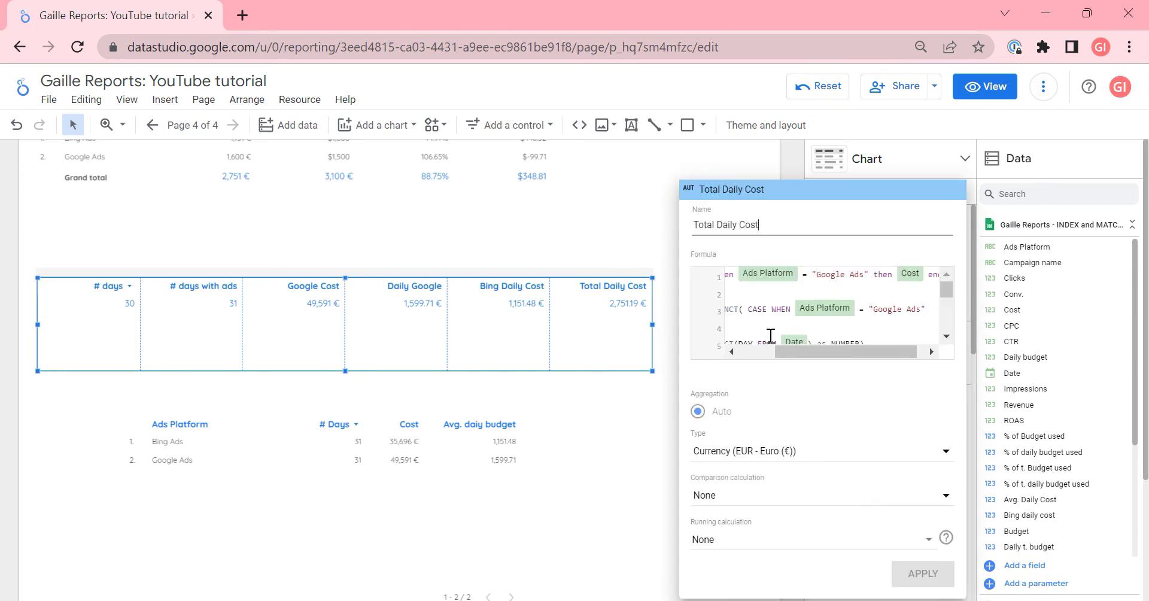
click(664, 426)
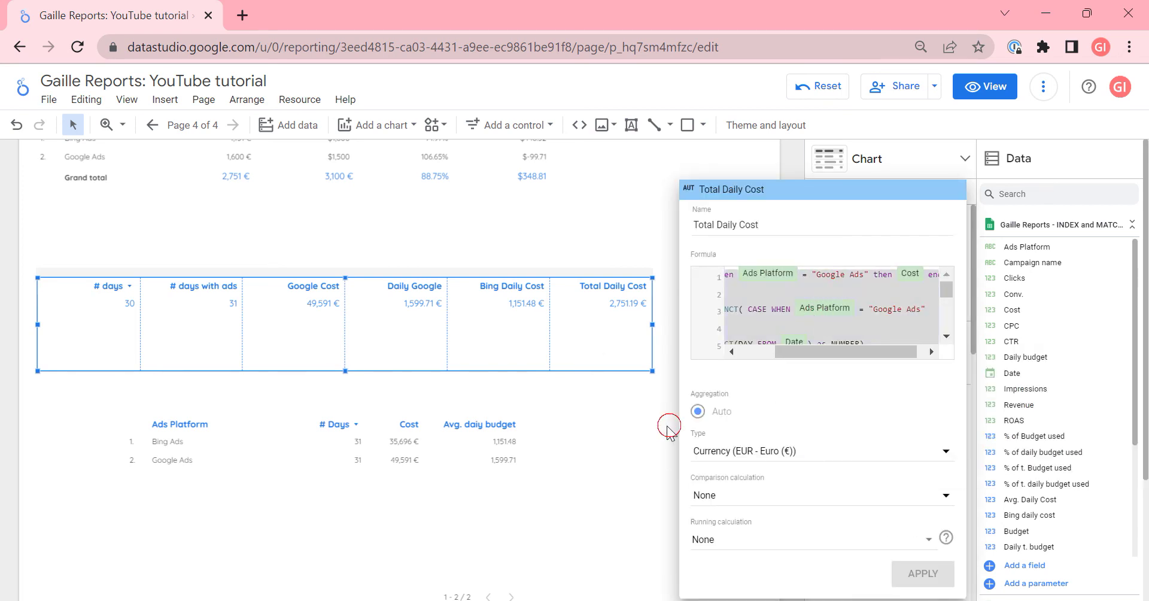
scroll(562, 469, down, 1)
scroll(562, 469, down, 5)
Enlarge the formula note taller and wider to fit the Google Ads plus Bing Ads formula.
click(403, 341)
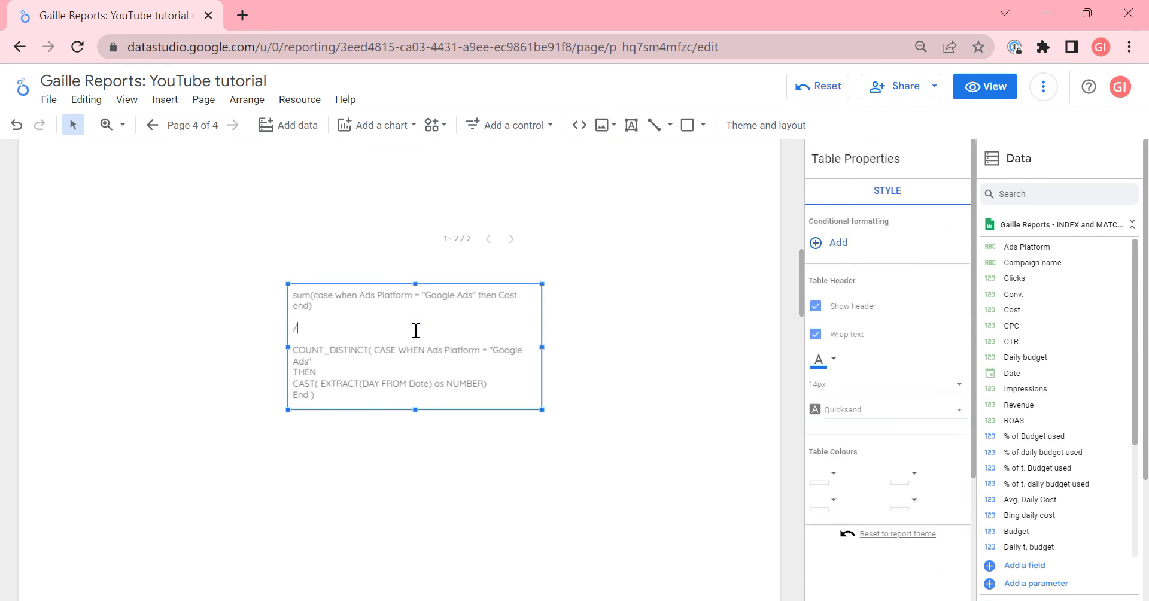
drag(415, 409, 415, 483)
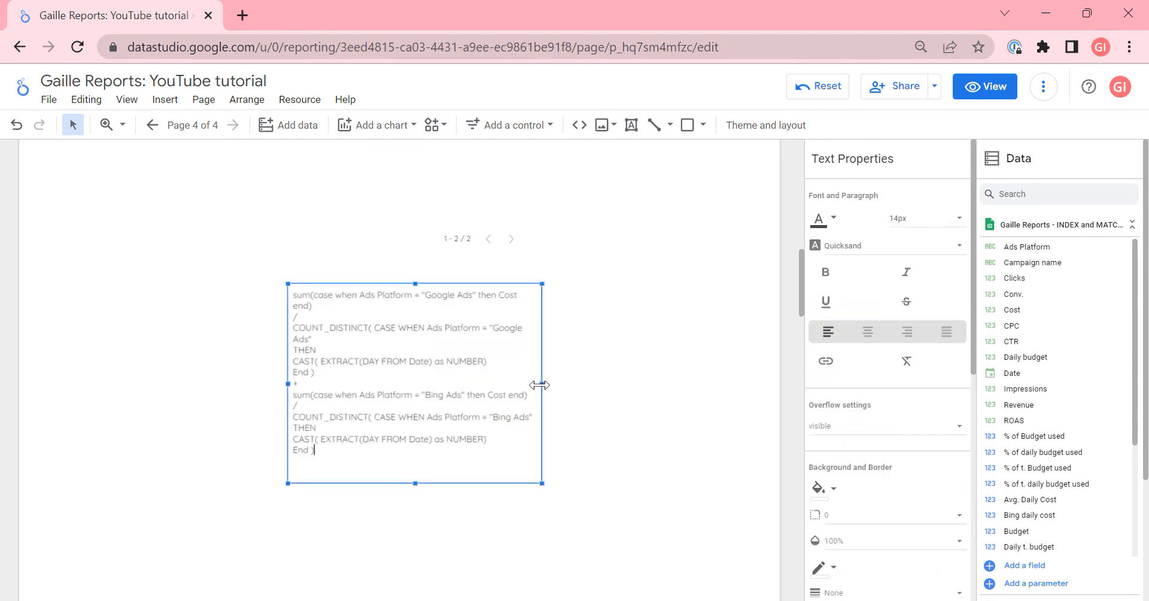
drag(542, 384, 646, 394)
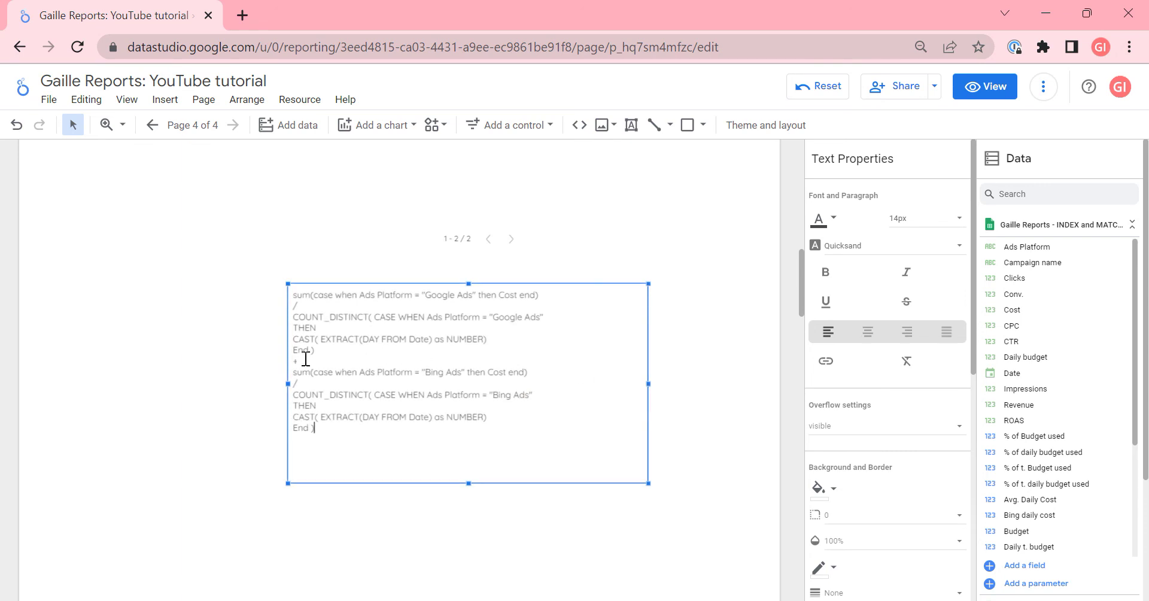
drag(328, 354, 236, 259)
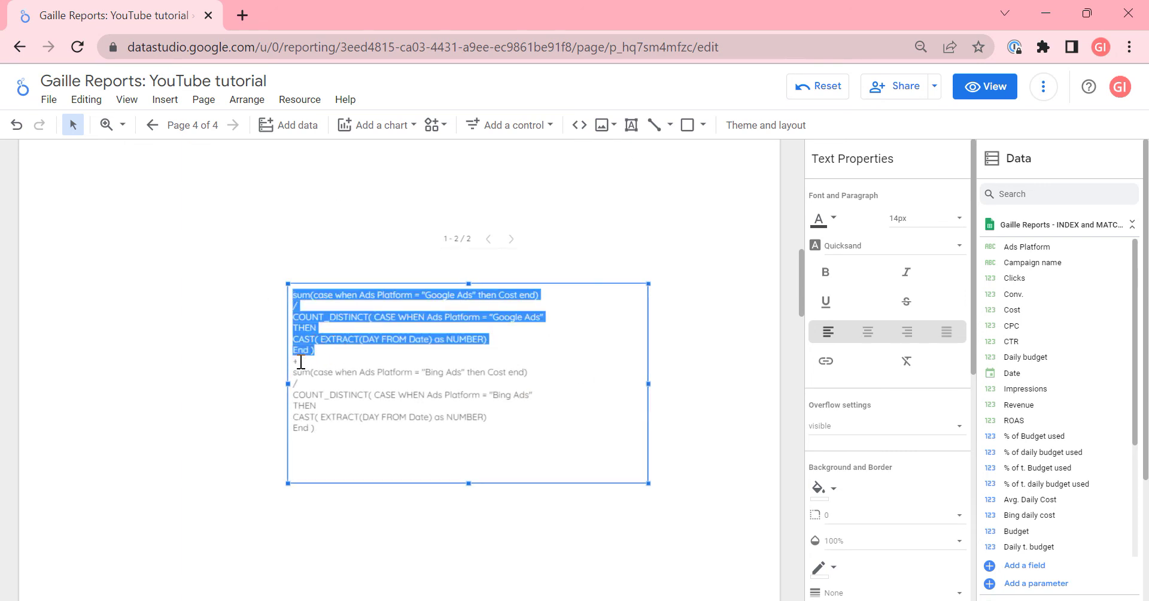
mouse_move(301, 362)
mouse_down()
mouse_move(284, 362)
mouse_move(510, 406)
mouse_move(544, 451)
mouse_up()
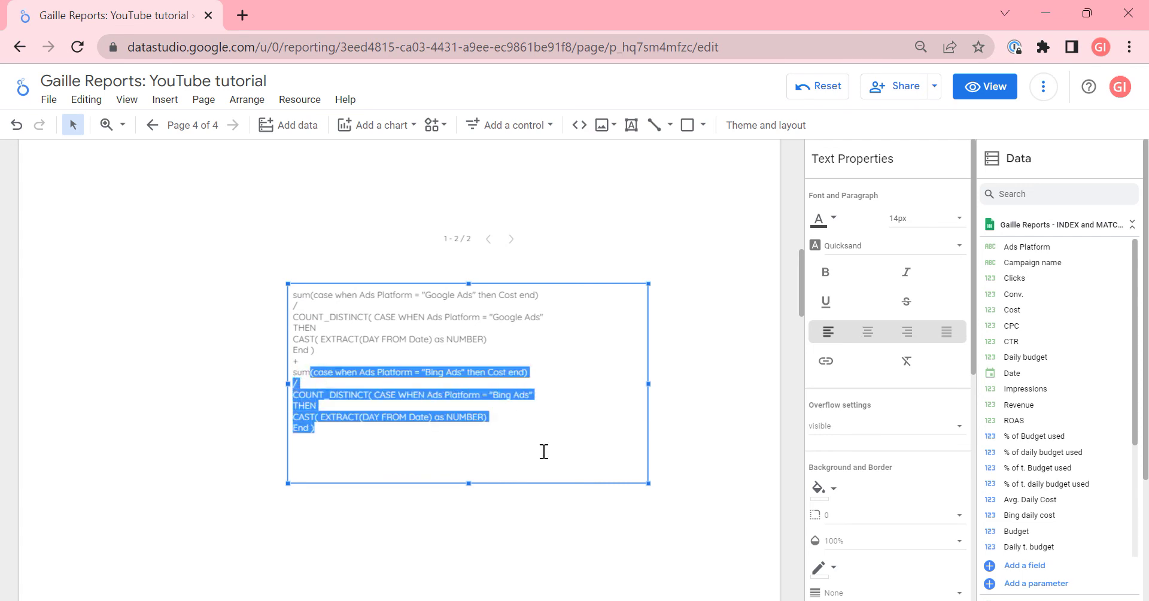
click(712, 426)
scroll(712, 426, up, 3)
scroll(712, 426, up, 5)
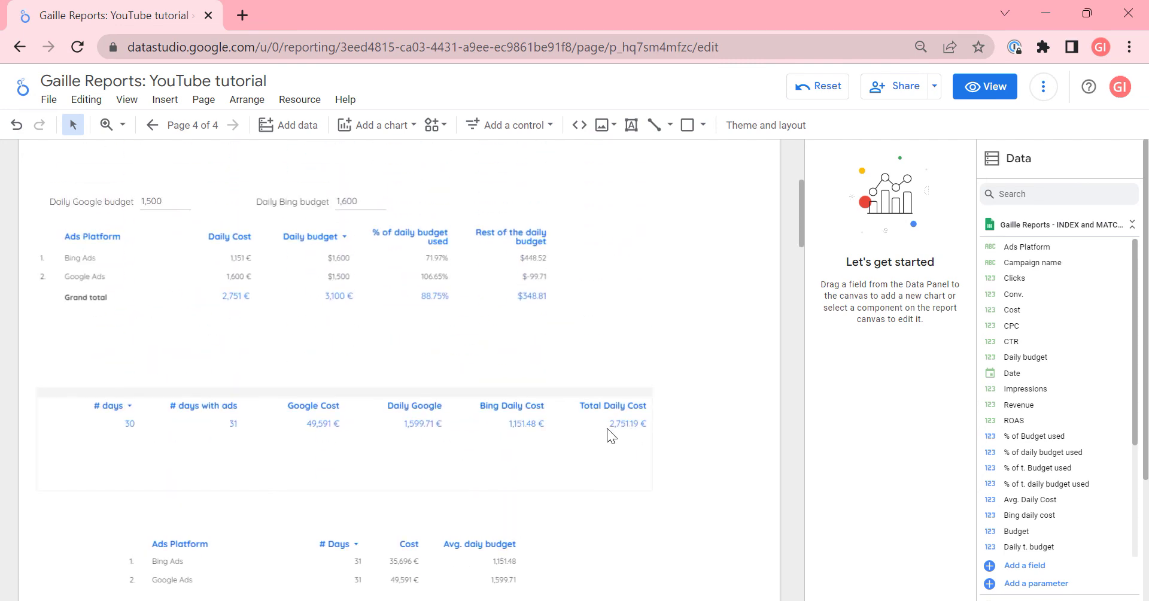
click(260, 304)
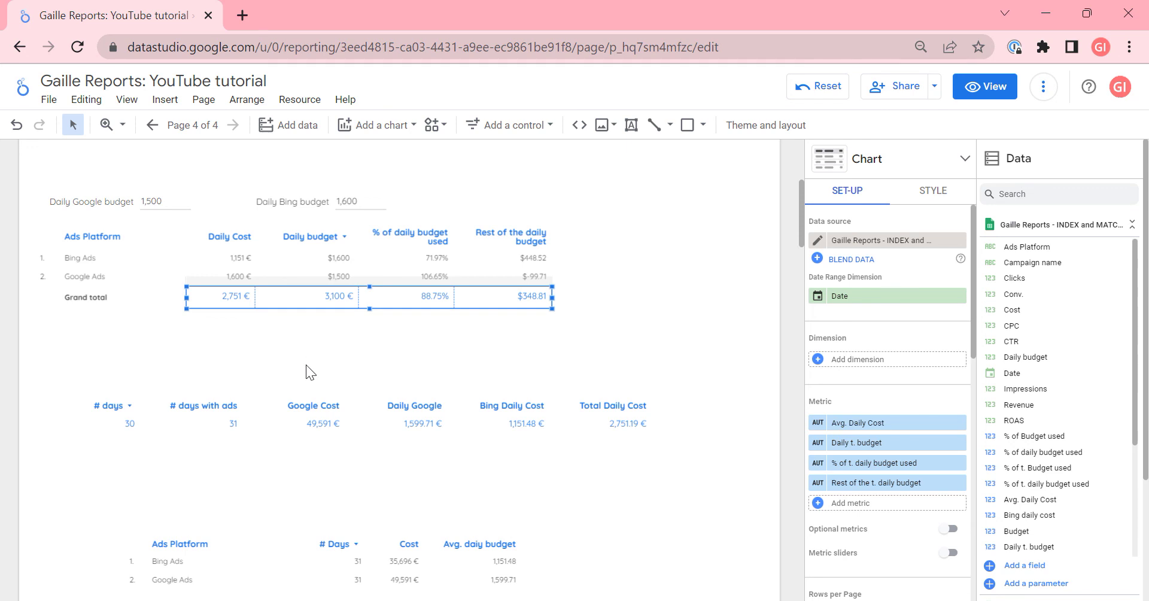
click(630, 358)
scroll(627, 365, up, 1)
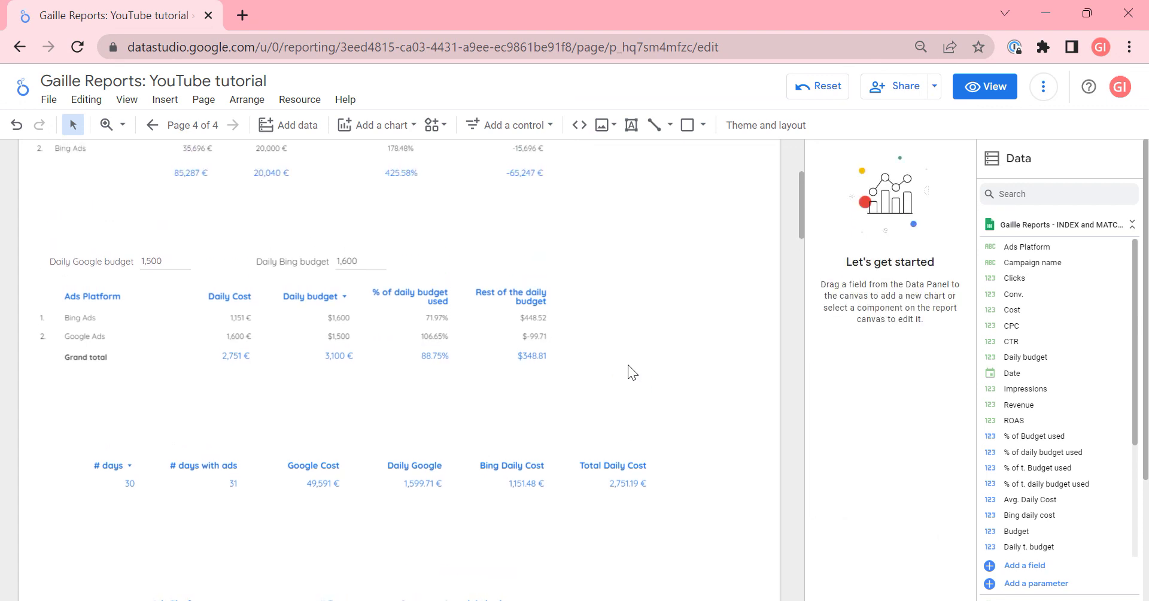
scroll(627, 364, up, 1)
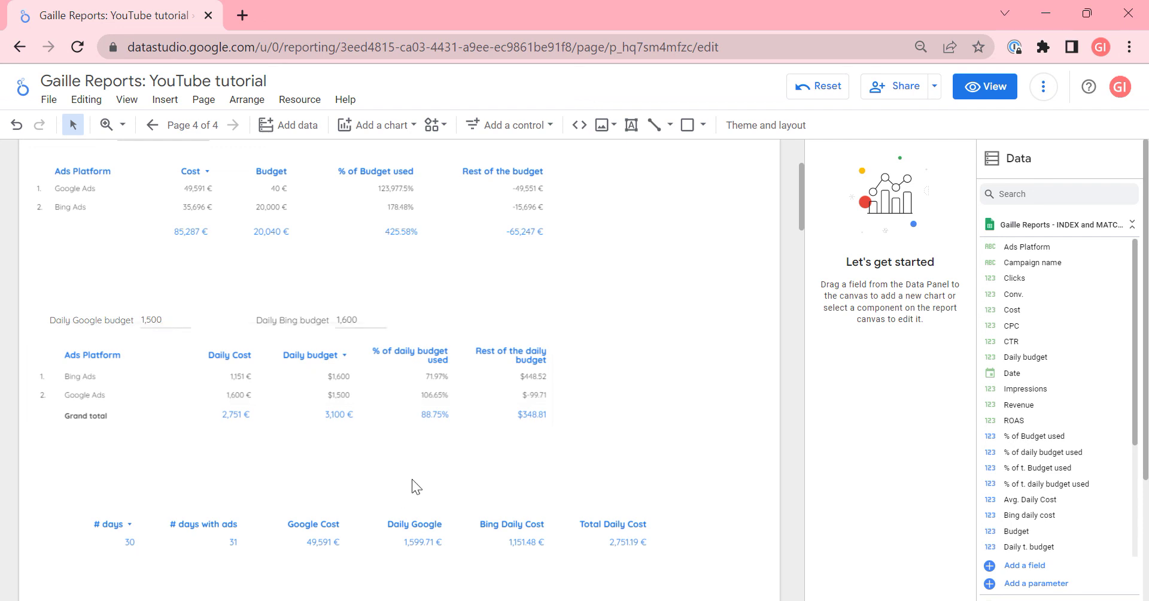
Remove the test summary scorecard, # Days table and formula note below the budget tables.
scroll(397, 477, down, 4)
scroll(411, 480, down, 4)
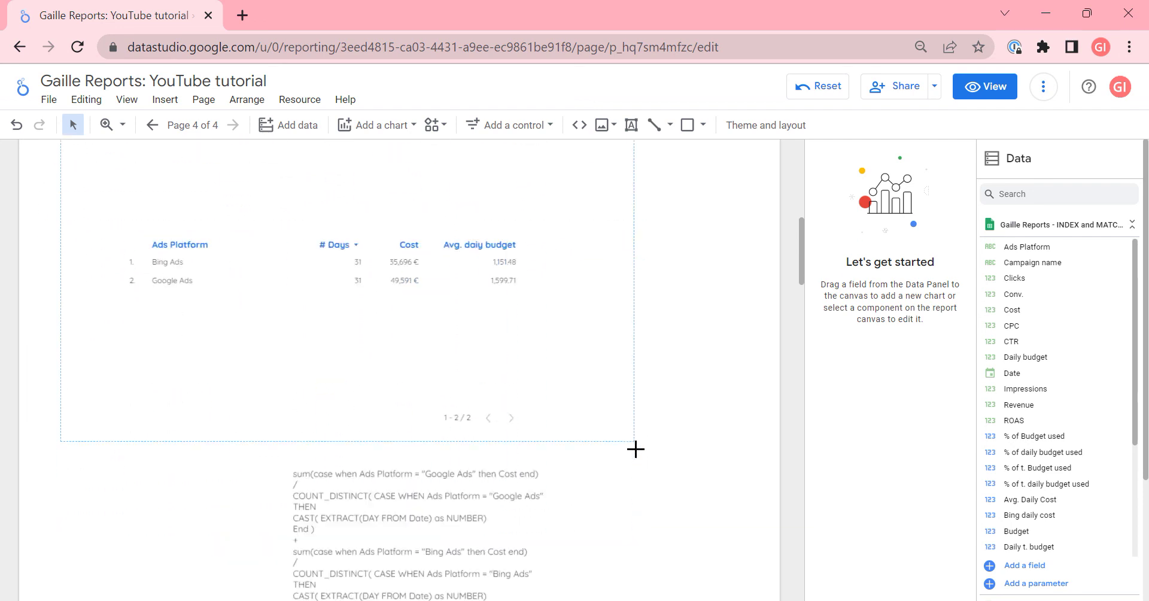
scroll(636, 448, down, 3)
click(651, 365)
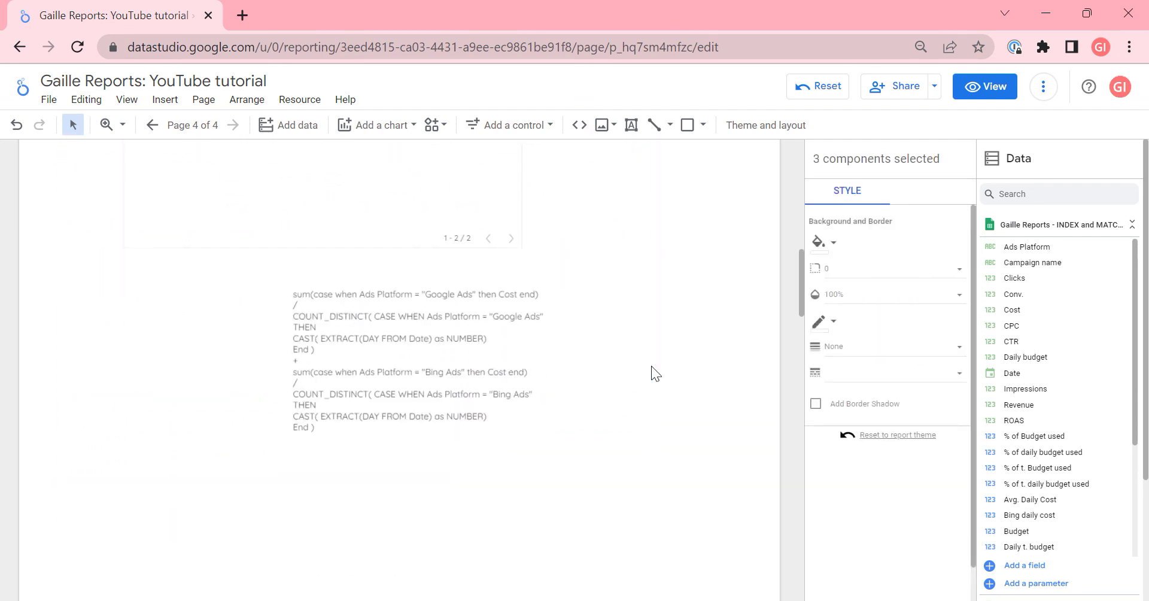
scroll(648, 370, up, 5)
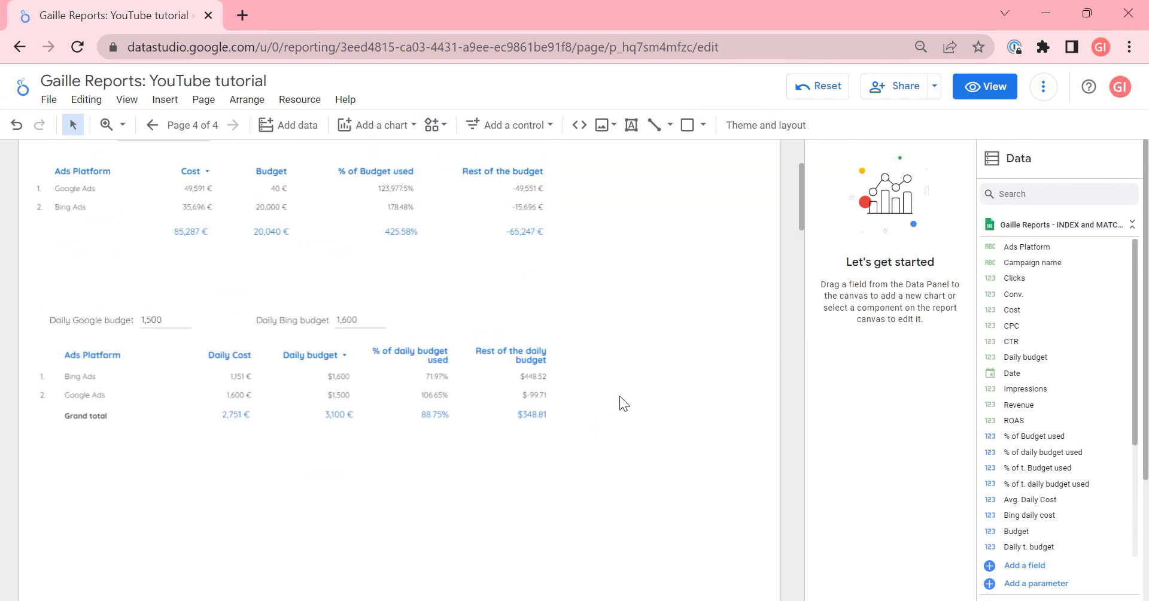